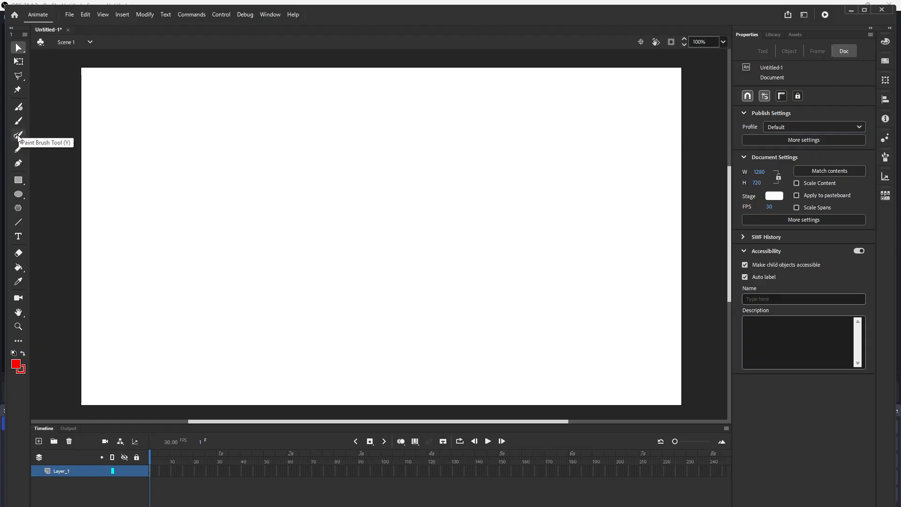
Step: Paint a long red filled arc across the upper-left part of the canvas with the Paint Brush tool
{"action": "left_click", "coordinate": [19, 138]}
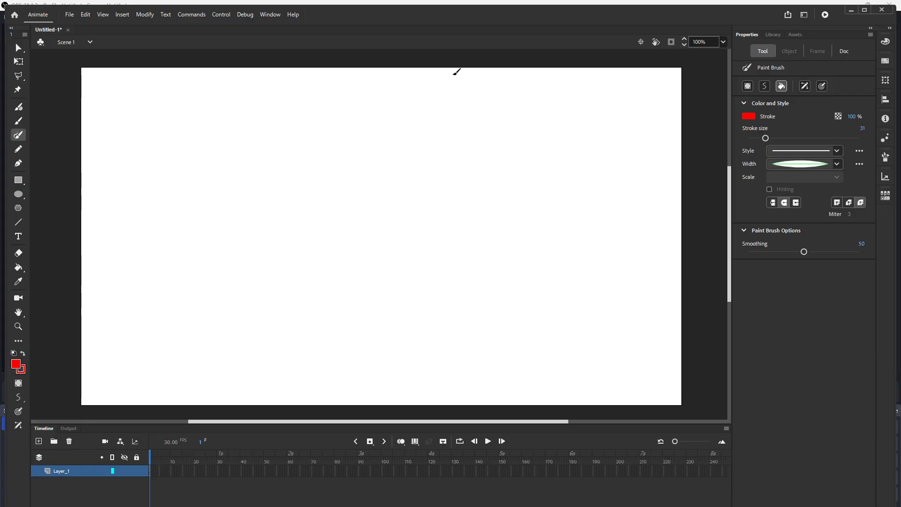
{"action": "left_click", "coordinate": [764, 86]}
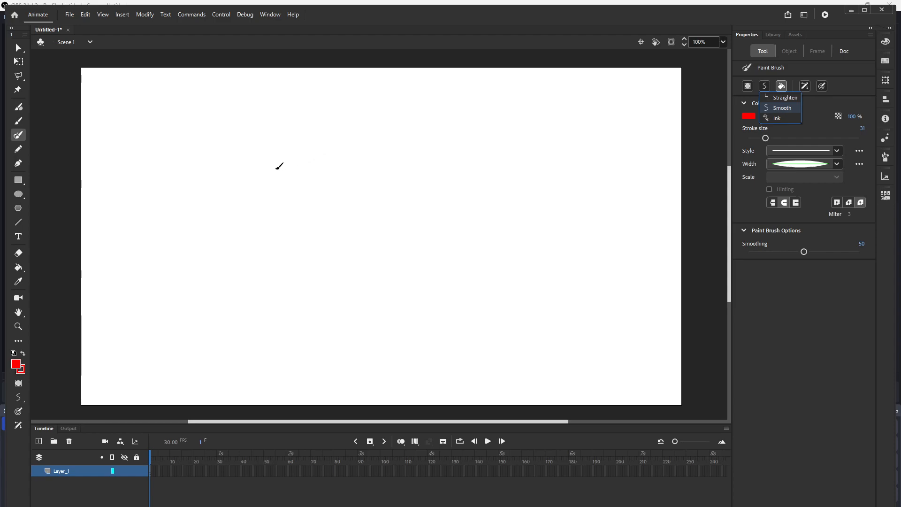
{"action": "mouse_move", "coordinate": [214, 226]}
{"action": "left_mouse_down"}
{"action": "mouse_move", "coordinate": [254, 154]}
{"action": "mouse_move", "coordinate": [376, 109]}
{"action": "mouse_move", "coordinate": [461, 123]}
{"action": "left_mouse_up"}
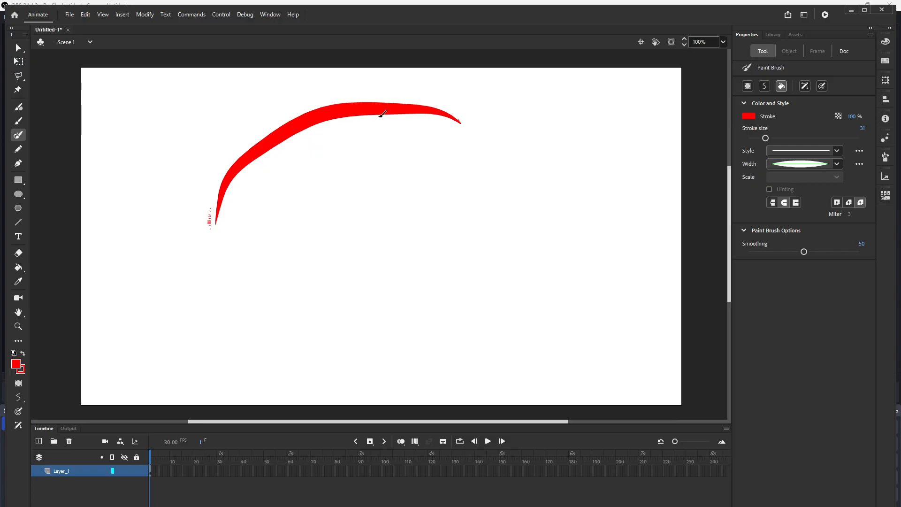
Step: Turn off filled-color drawing, paint a second red arc below the first, and subselect it to show its path
{"action": "left_click", "coordinate": [782, 86]}
{"action": "mouse_move", "coordinate": [320, 239]}
{"action": "left_mouse_down"}
{"action": "mouse_move", "coordinate": [330, 218]}
{"action": "mouse_move", "coordinate": [530, 157]}
{"action": "left_mouse_up"}
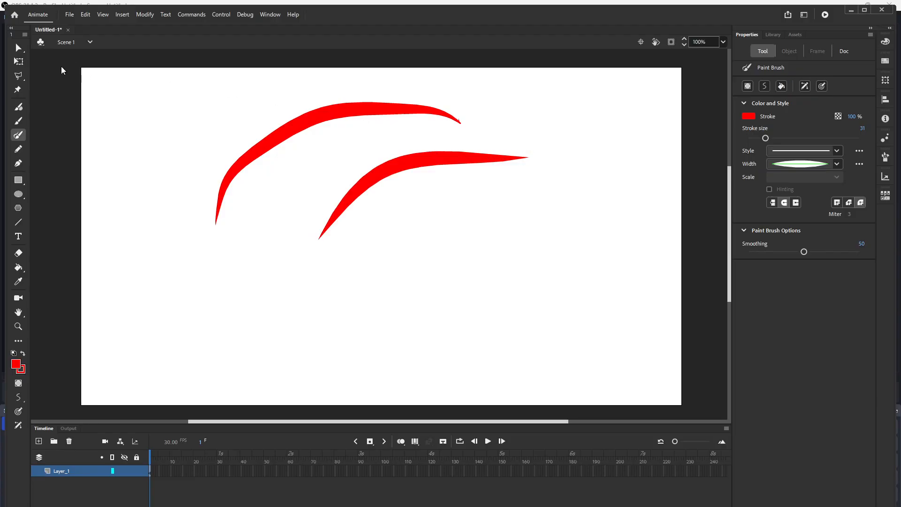
{"action": "left_click", "coordinate": [19, 47]}
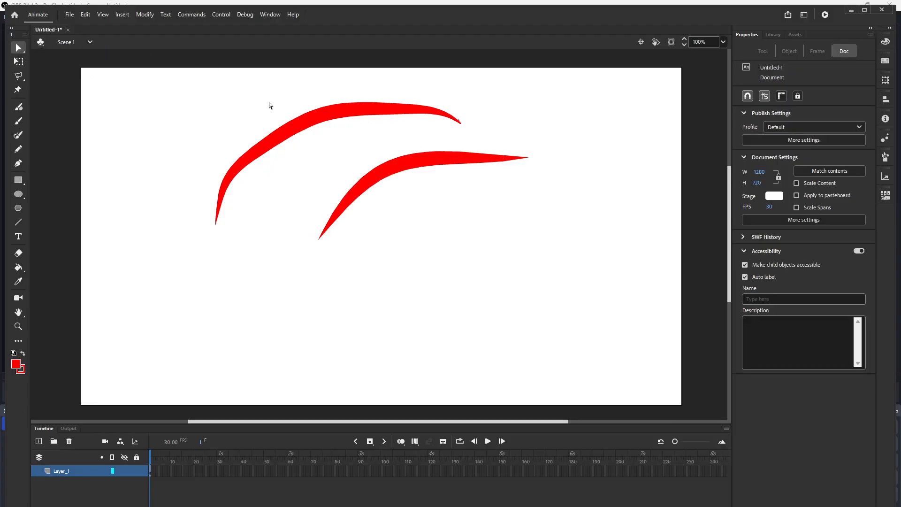
{"action": "mouse_move", "coordinate": [227, 121]}
{"action": "left_mouse_down"}
{"action": "mouse_move", "coordinate": [379, 204]}
{"action": "mouse_move", "coordinate": [370, 210]}
{"action": "left_mouse_up"}
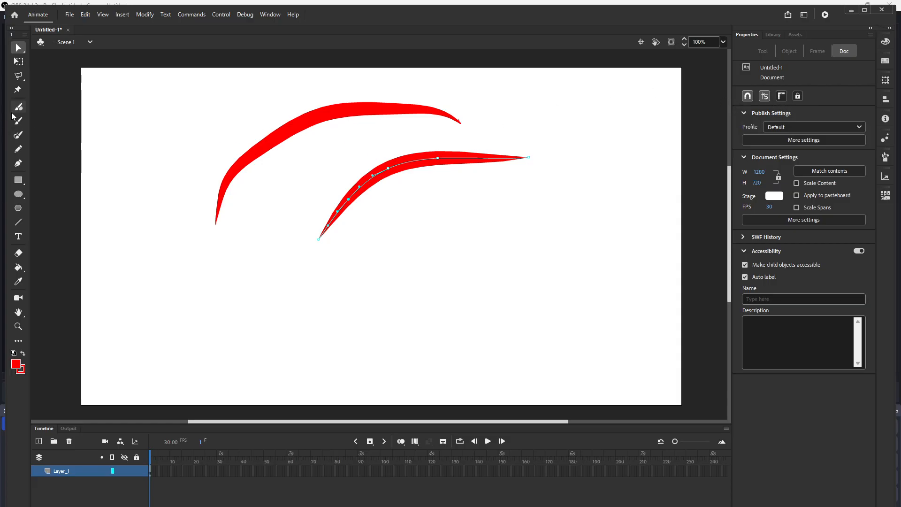
Step: Turn on object drawing mode for the Paint Brush and paint a short red arc in the canvas's upper-right area
{"action": "left_click", "coordinate": [18, 136]}
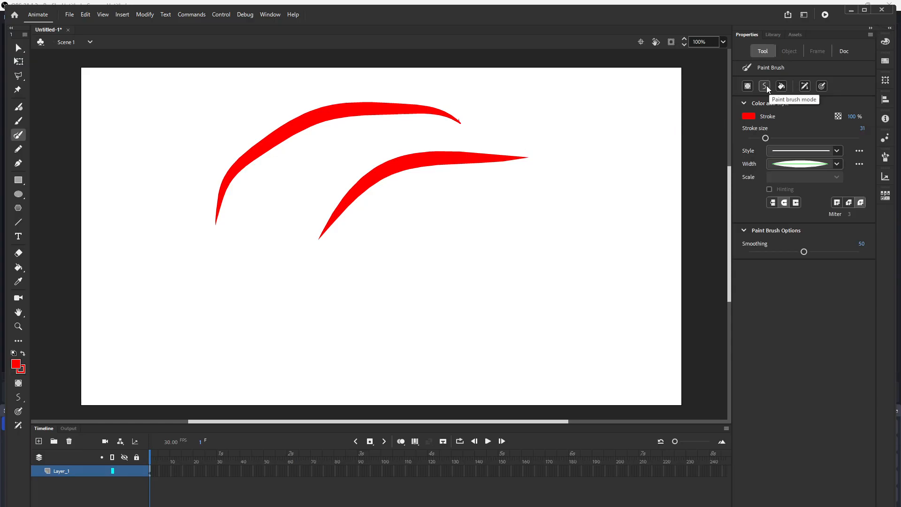
{"action": "left_click", "coordinate": [782, 87]}
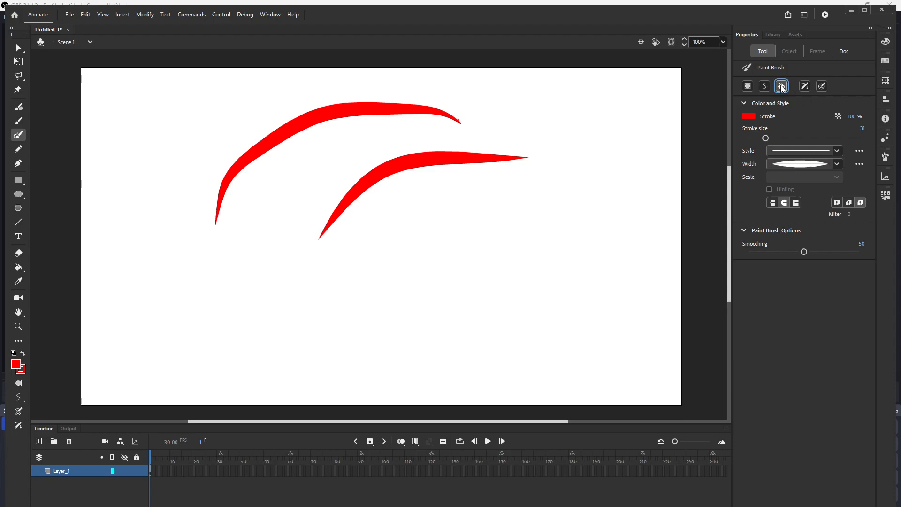
{"action": "left_click", "coordinate": [748, 85]}
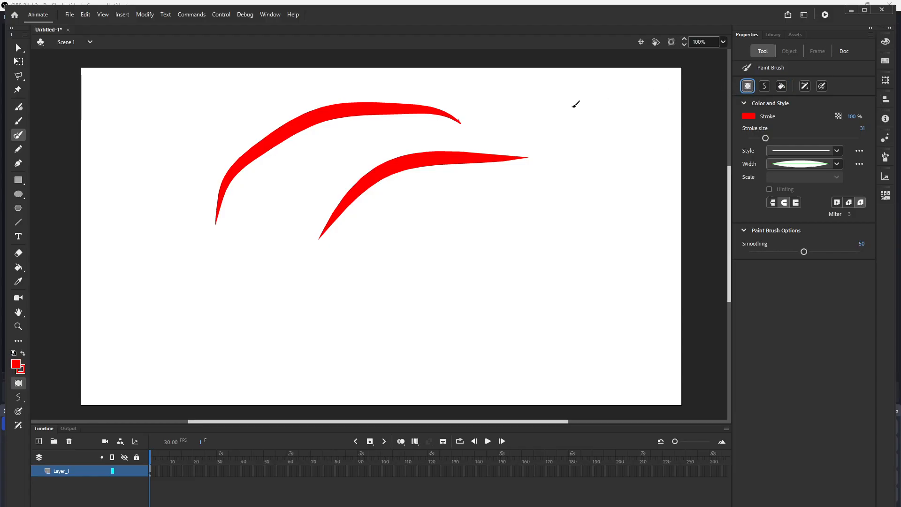
{"action": "mouse_move", "coordinate": [512, 129]}
{"action": "left_mouse_down"}
{"action": "mouse_move", "coordinate": [599, 107]}
{"action": "mouse_move", "coordinate": [624, 110]}
{"action": "left_mouse_up"}
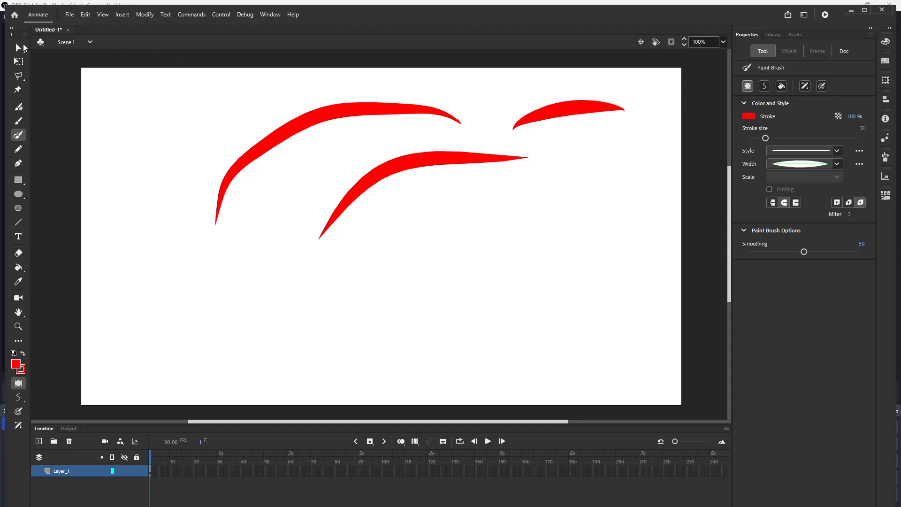
Step: Examine the anchor points of the three painted arcs with the Subselection tool
{"action": "left_click", "coordinate": [17, 48]}
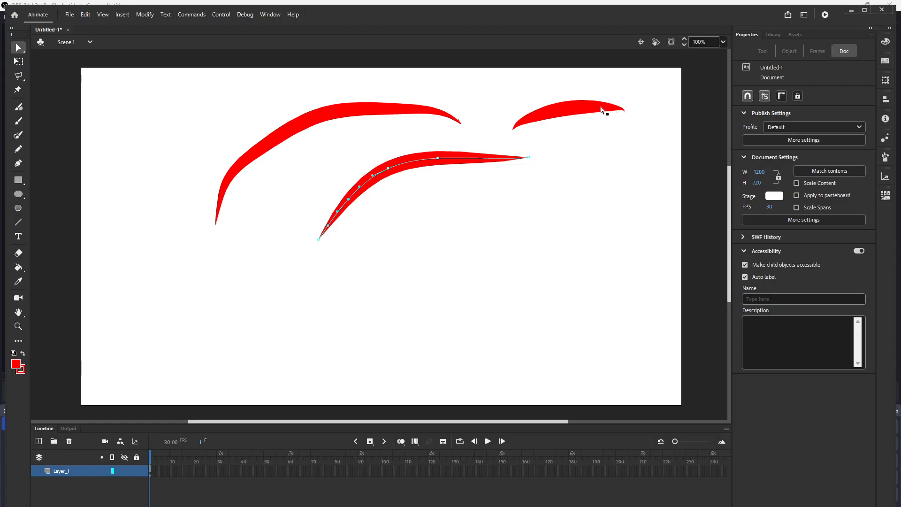
{"action": "left_click", "coordinate": [524, 93]}
{"action": "left_click_drag", "start_coordinate": [530, 100], "coordinate": [612, 172]}
{"action": "left_click_drag", "start_coordinate": [533, 92], "coordinate": [598, 139]}
{"action": "left_click_drag", "start_coordinate": [277, 95], "coordinate": [361, 154]}
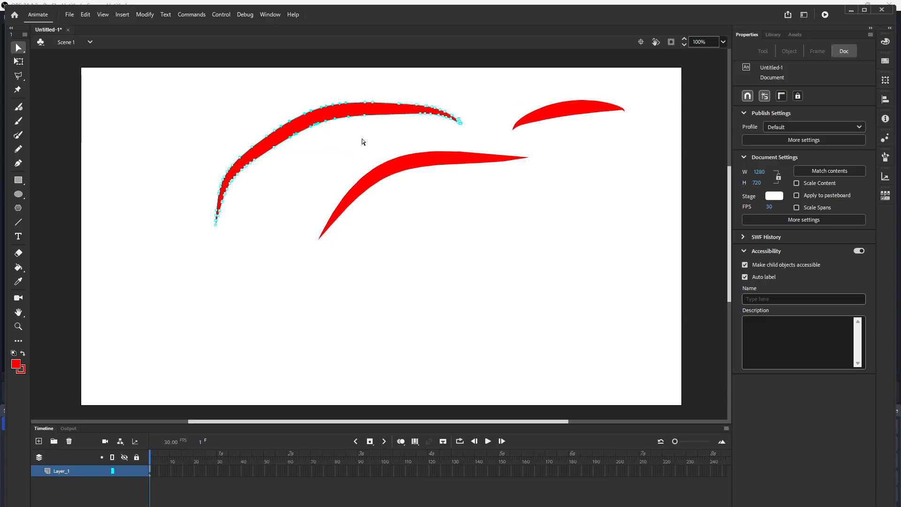
{"action": "left_click_drag", "start_coordinate": [530, 105], "coordinate": [565, 133]}
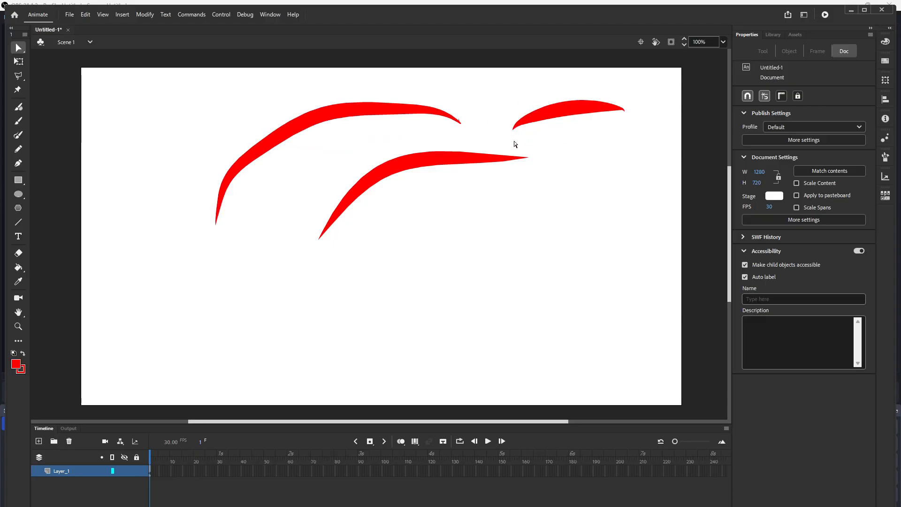
{"action": "left_click_drag", "start_coordinate": [390, 140], "coordinate": [417, 161]}
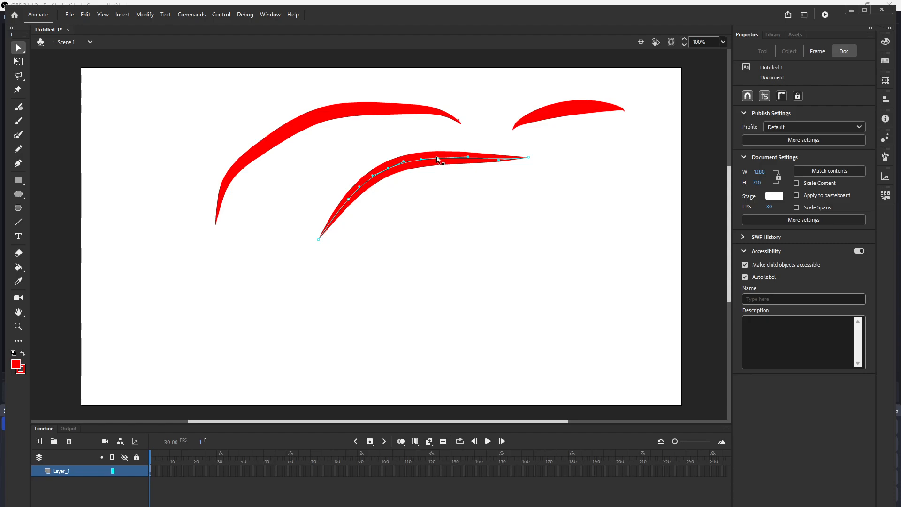
Step: Move the whole middle stroke slightly up and to the right
{"action": "mouse_move", "coordinate": [438, 157]}
{"action": "left_mouse_down"}
{"action": "mouse_move", "coordinate": [437, 168]}
{"action": "mouse_move", "coordinate": [439, 158]}
{"action": "left_mouse_up"}
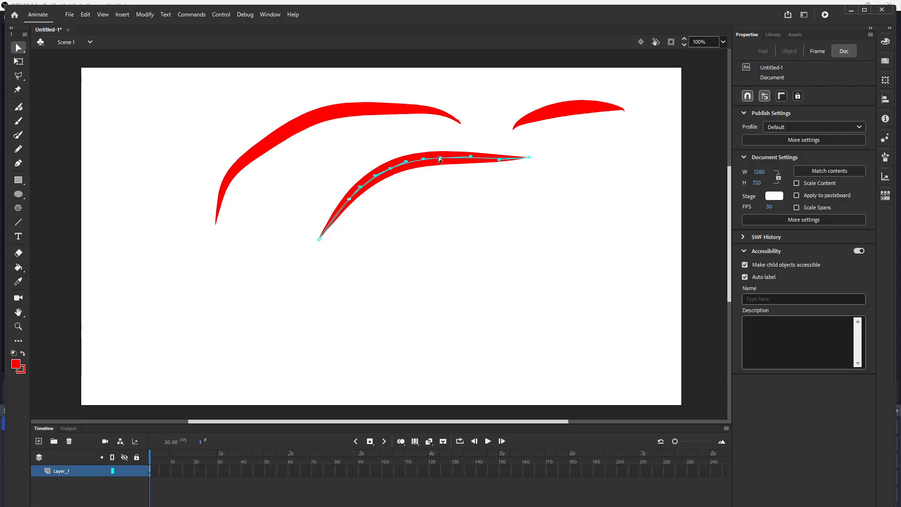
{"action": "left_click", "coordinate": [444, 144]}
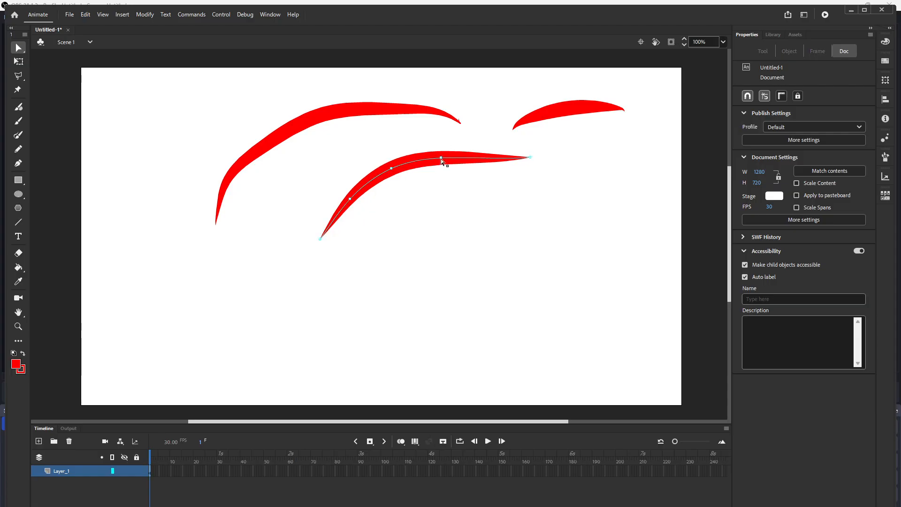
{"action": "left_click_drag", "start_coordinate": [440, 156], "coordinate": [443, 145]}
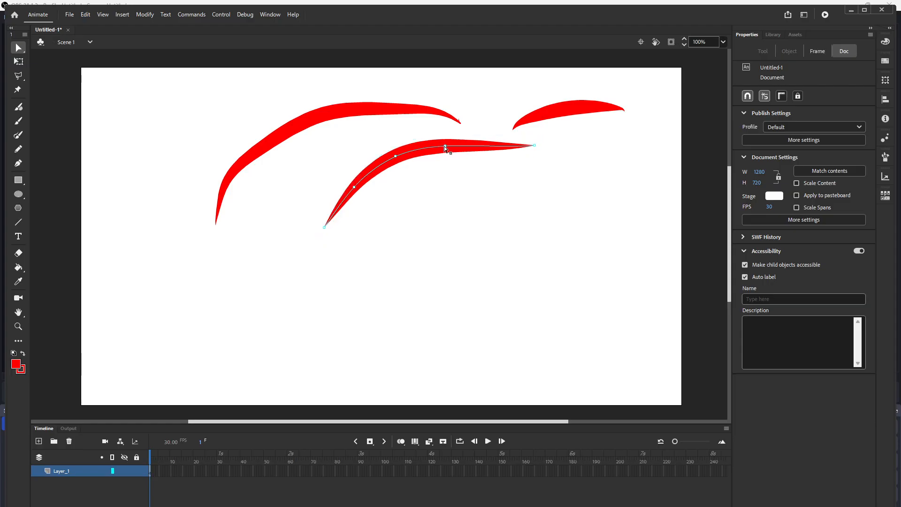
Step: Bend the middle stroke into a wavy shape by moving two of its anchor points downward
{"action": "left_click", "coordinate": [353, 188]}
{"action": "left_click_drag", "start_coordinate": [342, 175], "coordinate": [377, 218]}
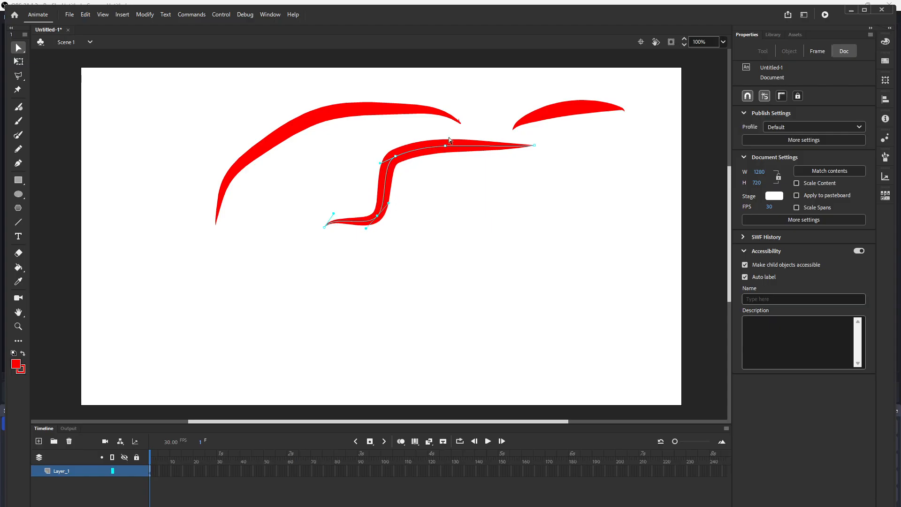
{"action": "mouse_move", "coordinate": [437, 137]}
{"action": "left_mouse_down"}
{"action": "mouse_move", "coordinate": [451, 162]}
{"action": "mouse_move", "coordinate": [443, 164]}
{"action": "left_mouse_up"}
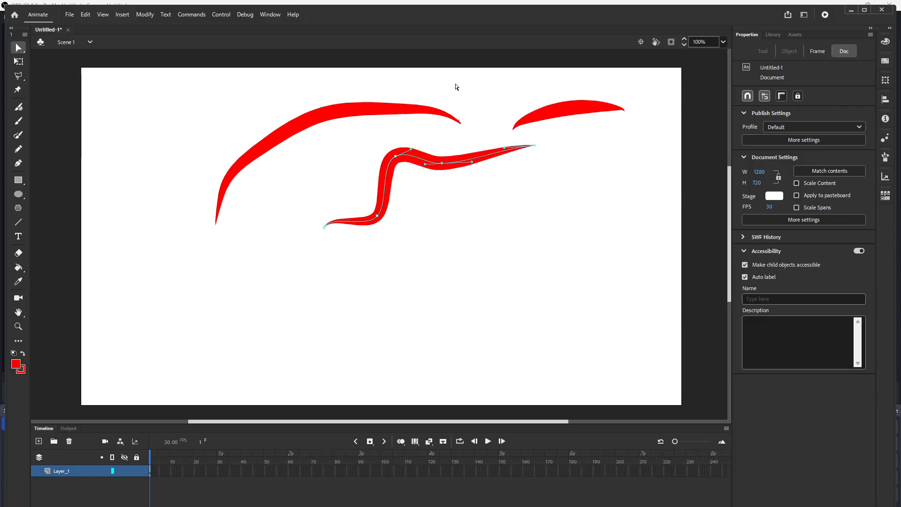
Step: Nudge the selected anchor point of the middle stroke downward to form a deep dip
{"action": "key", "text": "Down"}
{"action": "key", "text": "Down"}
{"action": "key", "text": "Down"}
{"action": "key", "text": "Down"}
{"action": "key", "text": "Down"}
{"action": "key", "text": "Down"}
{"action": "key", "text": "Down"}
{"action": "key", "text": "Down"}
{"action": "key", "text": "Down"}
{"action": "key", "text": "Down"}
{"action": "key", "text": "Down"}
{"action": "key", "text": "Down"}
{"action": "key", "text": "Down"}
{"action": "key", "text": "Down"}
{"action": "key", "text": "Down"}
{"action": "key", "text": "Down"}
{"action": "key", "text": "Down"}
{"action": "key", "text": "Down"}
{"action": "key", "text": "Down"}
{"action": "key", "text": "Down"}
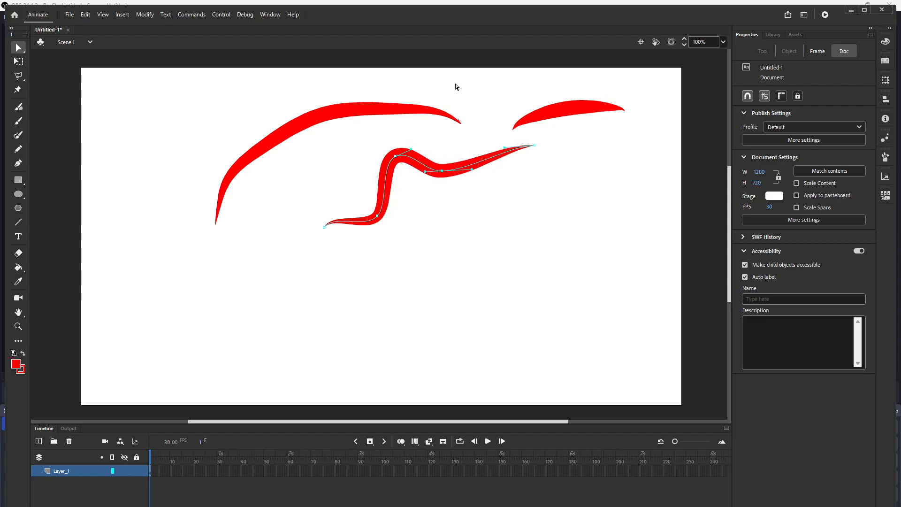
{"action": "key", "text": "Down"}
{"action": "key", "text": "Down"}
{"action": "key", "text": "Down"}
{"action": "key", "text": "Down"}
{"action": "key", "text": "Down"}
{"action": "key", "text": "Down"}
{"action": "key", "text": "Down"}
{"action": "key", "text": "Down"}
{"action": "key", "text": "Down"}
{"action": "key", "text": "Down"}
{"action": "key", "text": "Down"}
{"action": "key", "text": "Down"}
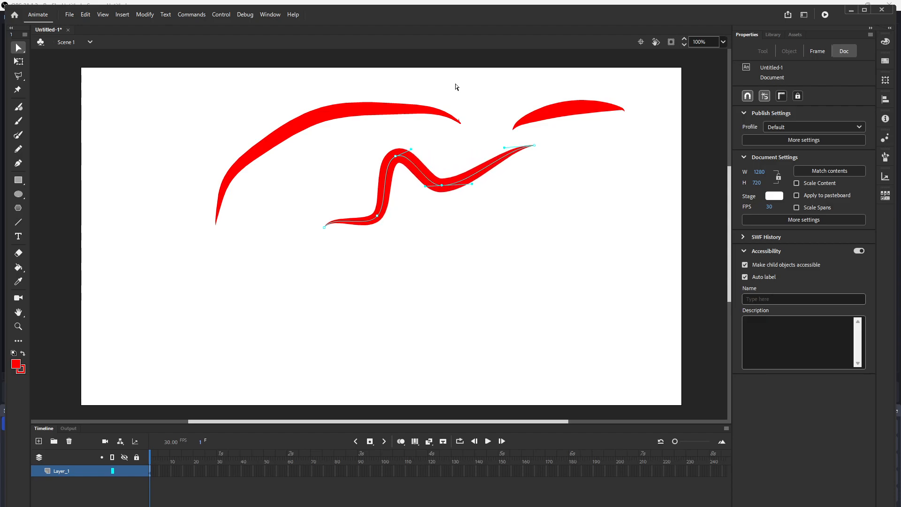
Step: Nudge the same anchor point back upward until the stroke's right part arches above its neighboring points
{"action": "key", "text": "Up"}
{"action": "key", "text": "Up"}
{"action": "key", "text": "Up"}
{"action": "key", "text": "Up"}
{"action": "key", "text": "Up"}
{"action": "key", "text": "Up"}
{"action": "key", "text": "Up"}
{"action": "key", "text": "Up"}
{"action": "key", "text": "Up"}
{"action": "key", "text": "Up"}
{"action": "key", "text": "Up"}
{"action": "key", "text": "Up"}
{"action": "key", "text": "Up"}
{"action": "key", "text": "Up"}
{"action": "key", "text": "Up"}
{"action": "key", "text": "Up"}
{"action": "key", "text": "Up"}
{"action": "key", "text": "Up"}
{"action": "key", "text": "Up"}
{"action": "key", "text": "Up"}
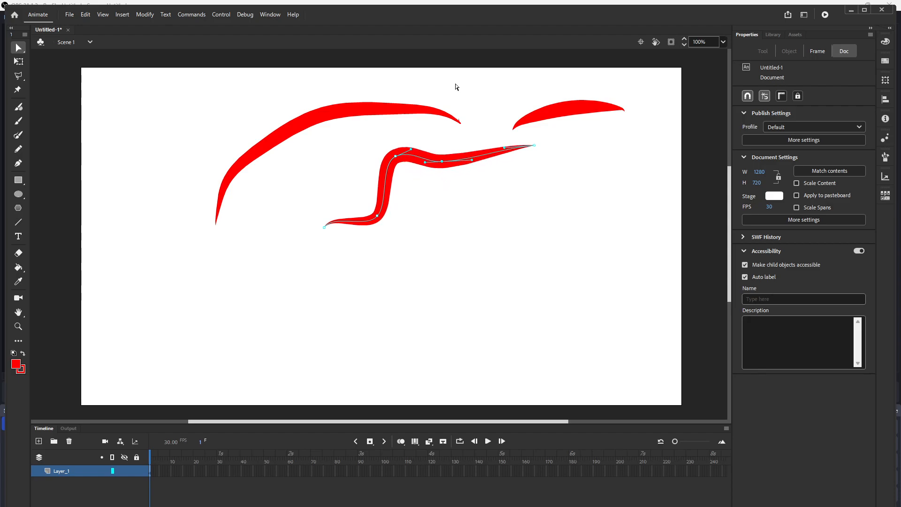
{"action": "key", "text": "Up"}
{"action": "key", "text": "Up"}
{"action": "key", "text": "Up"}
{"action": "key", "text": "Up"}
{"action": "key", "text": "Up"}
{"action": "key", "text": "Up"}
{"action": "key", "text": "Up"}
{"action": "key", "text": "Up"}
{"action": "key", "text": "Up"}
{"action": "key", "text": "Up"}
{"action": "key", "text": "Up"}
{"action": "key", "text": "Up"}
{"action": "key", "text": "Up"}
{"action": "key", "text": "Up"}
{"action": "key", "text": "Up"}
{"action": "key", "text": "Up"}
{"action": "key", "text": "Up"}
{"action": "key", "text": "Up"}
{"action": "key", "text": "Up"}
{"action": "key", "text": "Up"}
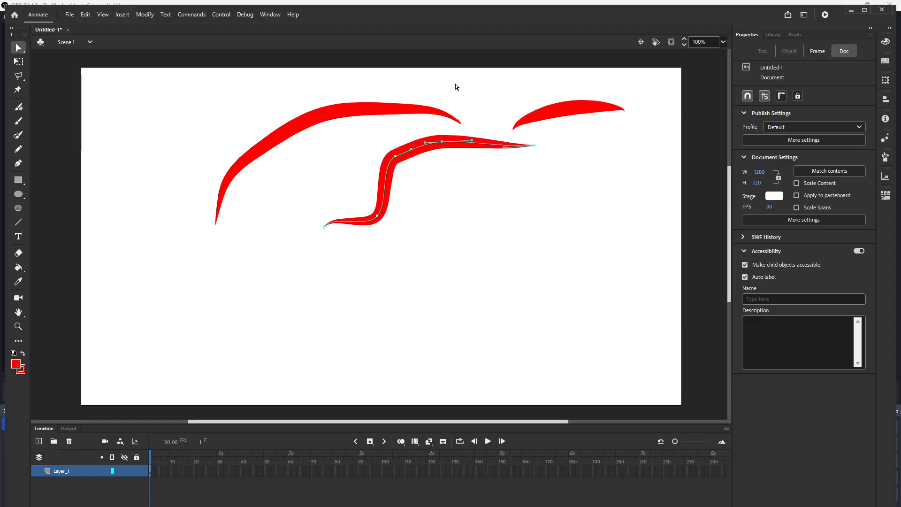
Step: Shift the long filled arc up and to the right and distort its edge by moving individual outline anchor points
{"action": "left_click_drag", "start_coordinate": [267, 112], "coordinate": [306, 148]}
{"action": "mouse_move", "coordinate": [368, 104]}
{"action": "left_mouse_down"}
{"action": "mouse_move", "coordinate": [377, 89]}
{"action": "mouse_move", "coordinate": [371, 113]}
{"action": "left_mouse_up"}
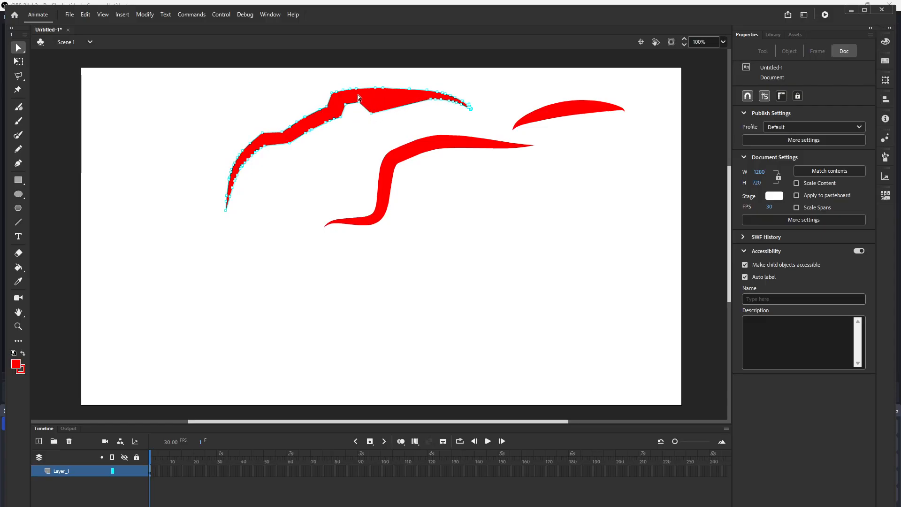
{"action": "left_click", "coordinate": [362, 113]}
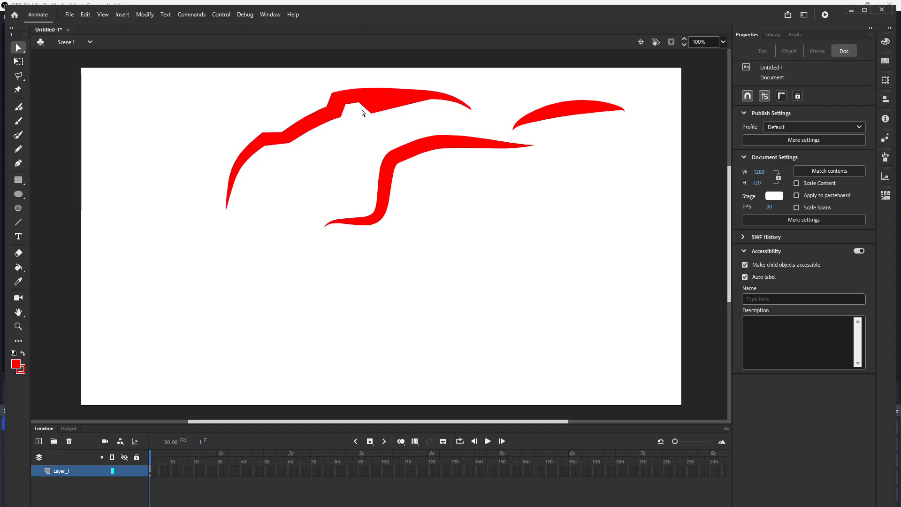
{"action": "left_click", "coordinate": [358, 100]}
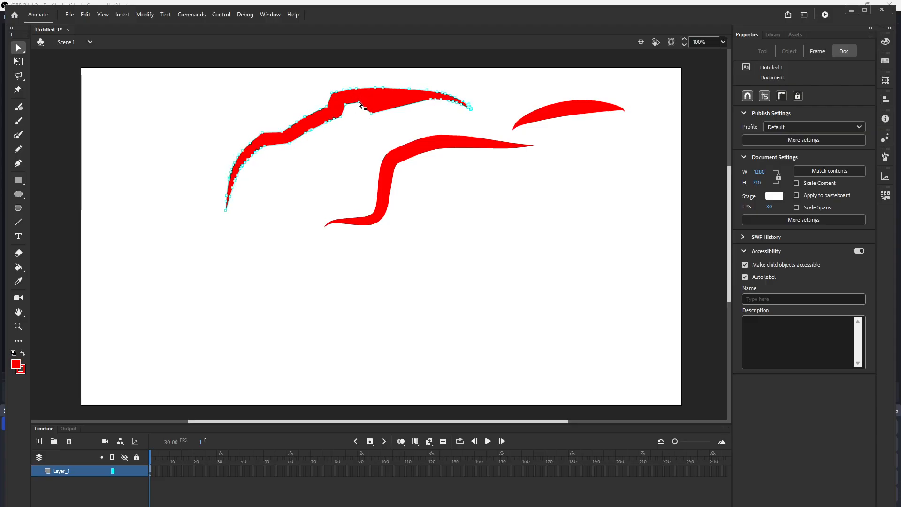
{"action": "left_click_drag", "start_coordinate": [354, 113], "coordinate": [352, 114]}
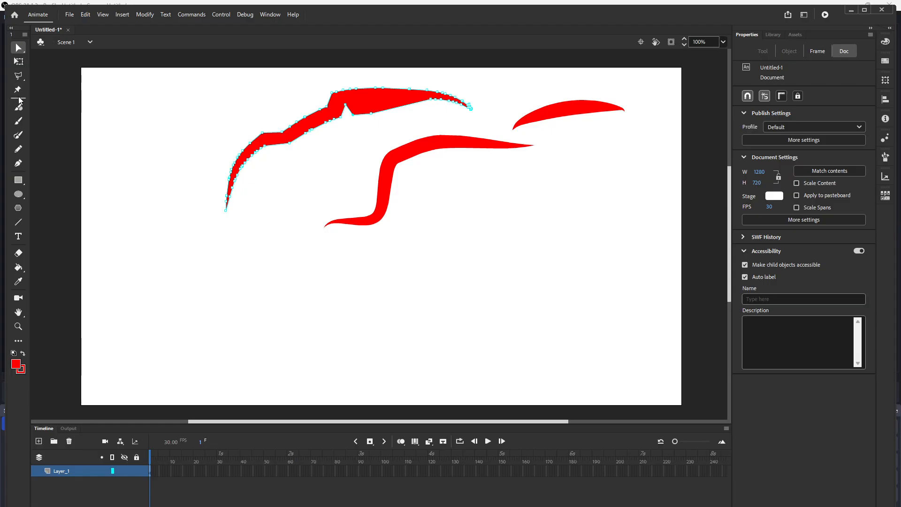
Step: Set the Paint Brush stroke size to 97 and paint a thick leaf-shaped stroke below the wavy one
{"action": "left_click", "coordinate": [13, 137]}
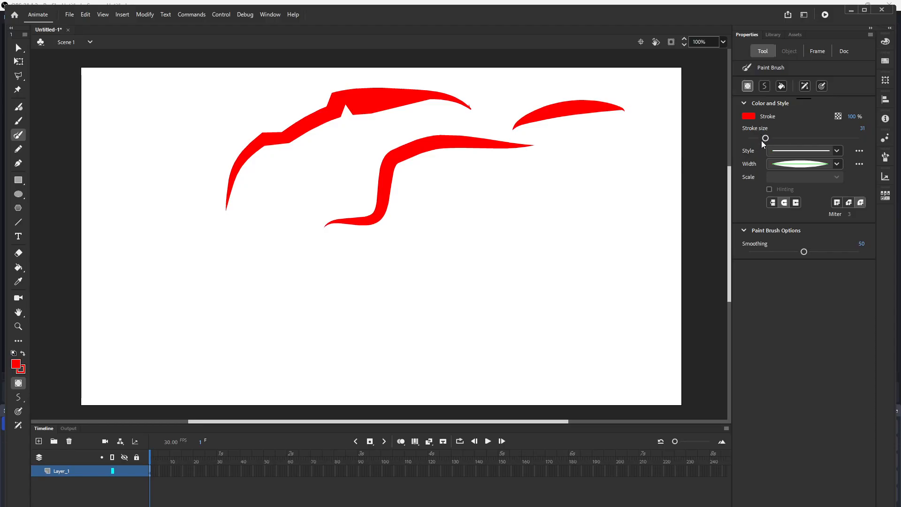
{"action": "left_click_drag", "start_coordinate": [766, 138], "coordinate": [802, 138]}
{"action": "mouse_move", "coordinate": [446, 255]}
{"action": "left_mouse_down"}
{"action": "mouse_move", "coordinate": [511, 205]}
{"action": "mouse_move", "coordinate": [591, 182]}
{"action": "left_mouse_up"}
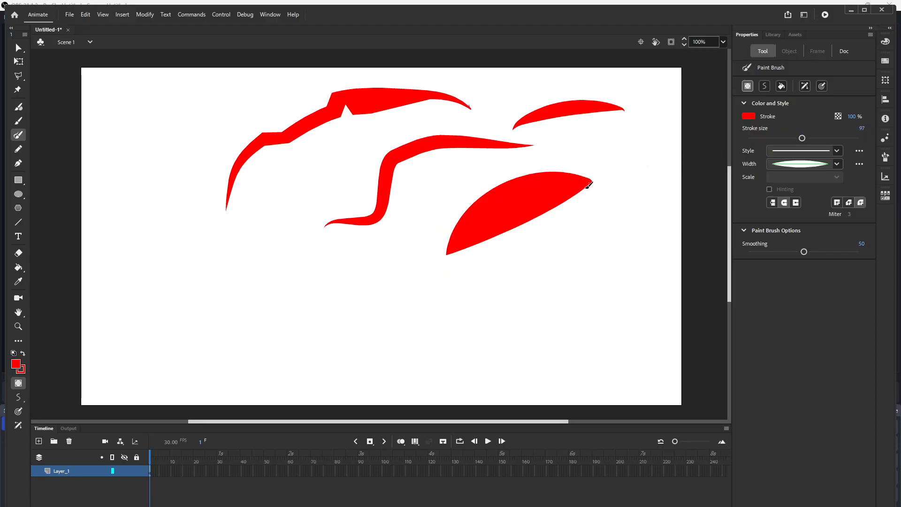
Step: Switch the stroke style to dashed and paint a thick stroke overlapping the lower end of the leaf shape
{"action": "left_click", "coordinate": [837, 152]}
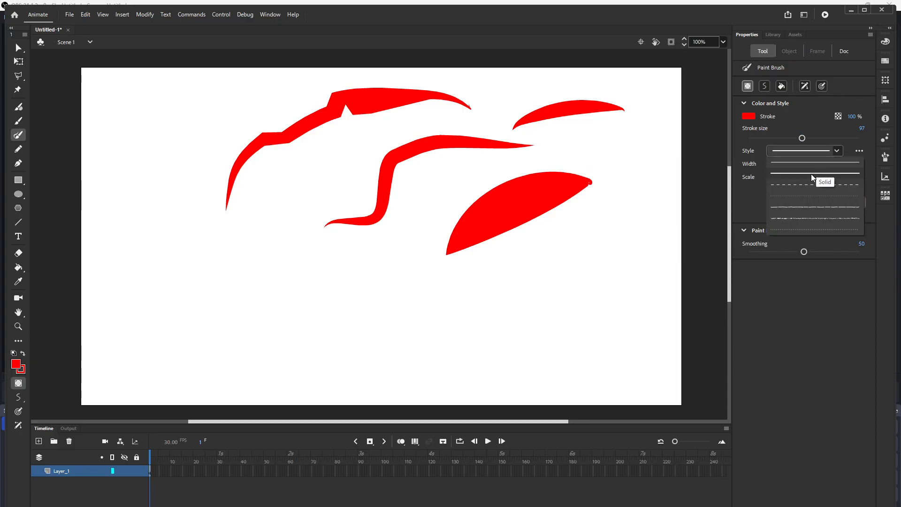
{"action": "left_click", "coordinate": [804, 184]}
{"action": "left_click_drag", "start_coordinate": [388, 290], "coordinate": [501, 256]}
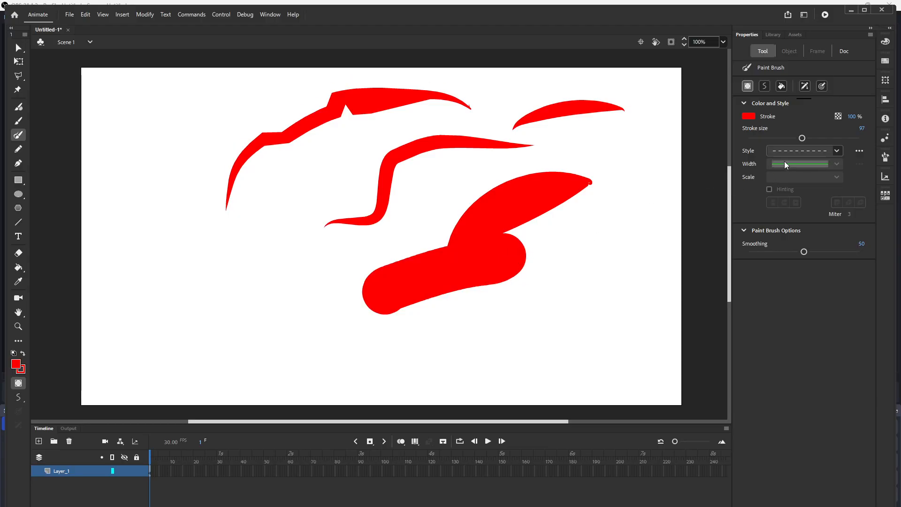
Step: Reduce the stroke size and paint three thin dashed strokes, plus two heavier dashed strokes at stroke size 7
{"action": "left_click_drag", "start_coordinate": [802, 138], "coordinate": [750, 138]}
{"action": "mouse_move", "coordinate": [248, 298]}
{"action": "left_mouse_down"}
{"action": "mouse_move", "coordinate": [332, 245]}
{"action": "mouse_move", "coordinate": [367, 246]}
{"action": "mouse_move", "coordinate": [506, 173]}
{"action": "left_mouse_up"}
{"action": "left_click_drag", "start_coordinate": [750, 138], "coordinate": [752, 139]}
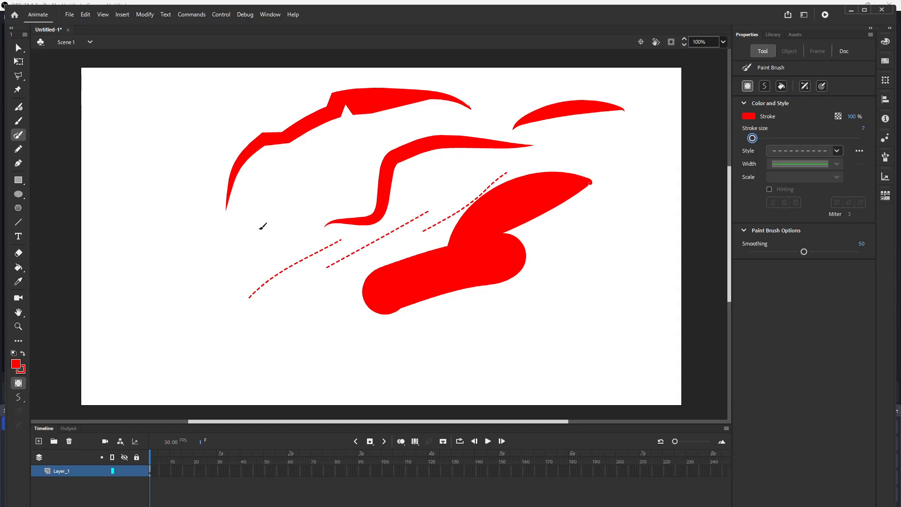
{"action": "left_click_drag", "start_coordinate": [261, 227], "coordinate": [362, 159]}
{"action": "left_click_drag", "start_coordinate": [284, 236], "coordinate": [327, 204]}
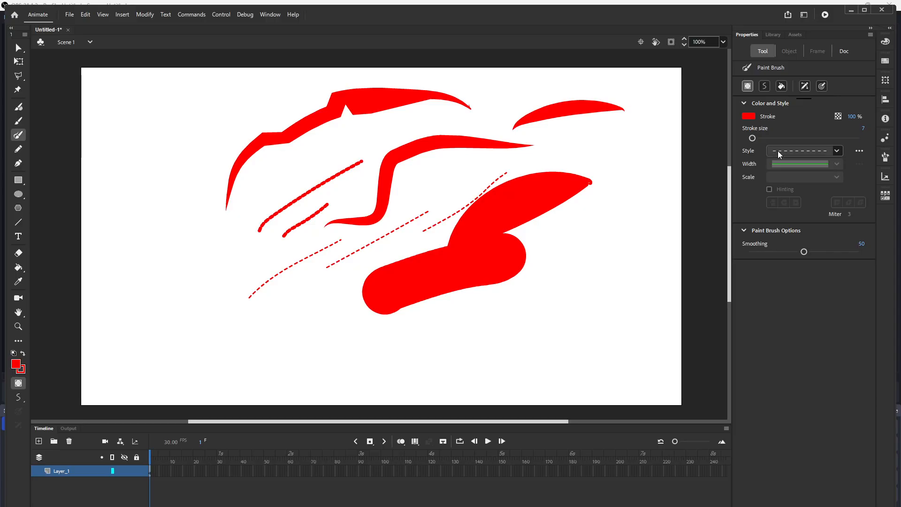
Step: Switch the stroke style to the rough, broken line and paint a short stroke in the canvas's lower-right area
{"action": "left_click", "coordinate": [836, 151]}
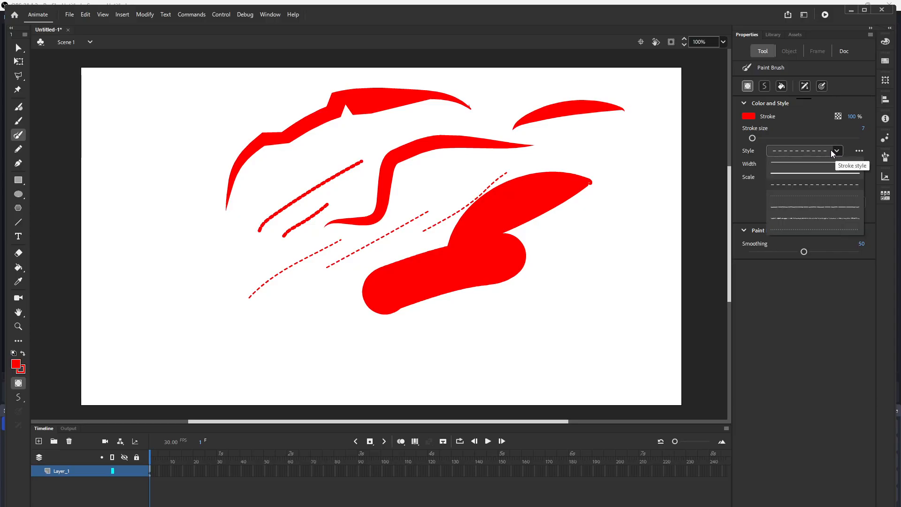
{"action": "left_click", "coordinate": [782, 219]}
{"action": "left_click_drag", "start_coordinate": [537, 302], "coordinate": [604, 273]}
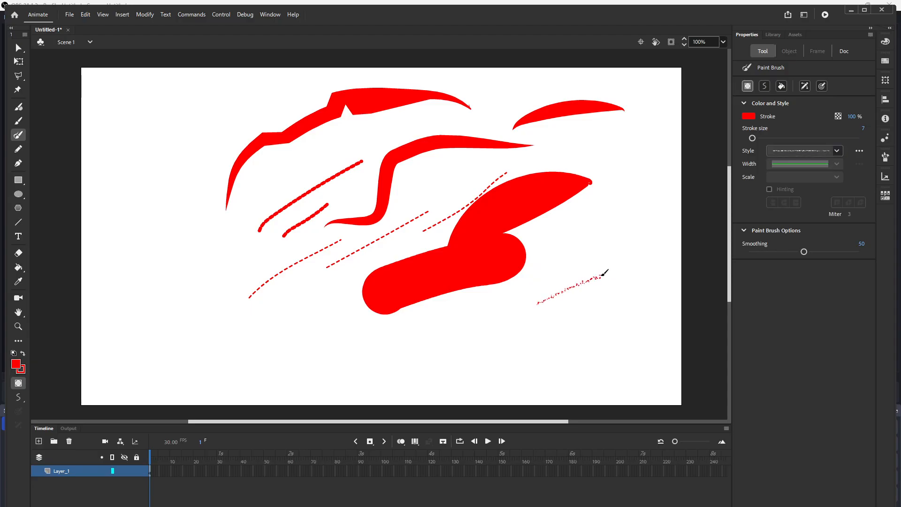
Step: Paint a second rough stroke at size 7, plus four speckled strokes at size 94 across the canvas's left and lower areas
{"action": "left_click_drag", "start_coordinate": [540, 320], "coordinate": [622, 295]}
{"action": "left_click_drag", "start_coordinate": [753, 138], "coordinate": [801, 138]}
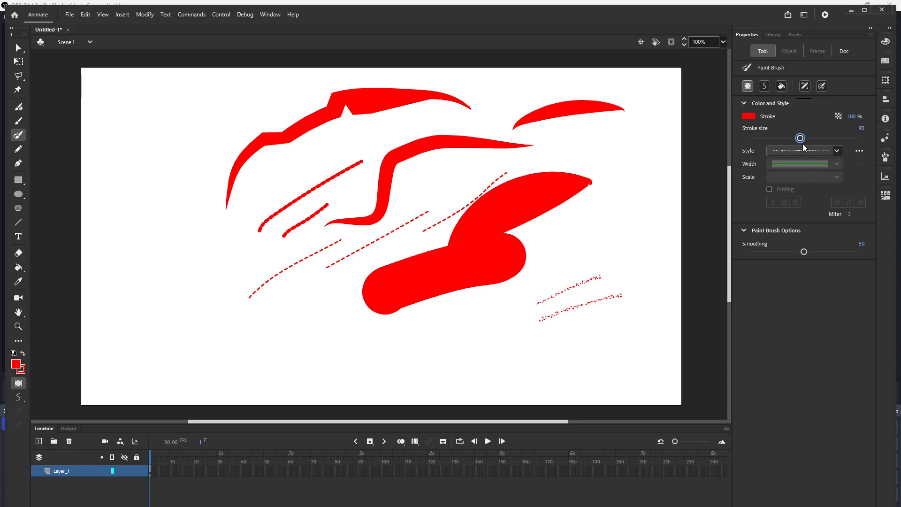
{"action": "left_click_drag", "start_coordinate": [161, 265], "coordinate": [204, 187]}
{"action": "left_click_drag", "start_coordinate": [198, 297], "coordinate": [279, 220]}
{"action": "left_click_drag", "start_coordinate": [261, 307], "coordinate": [348, 287]}
{"action": "mouse_move", "coordinate": [291, 336]}
{"action": "left_mouse_down"}
{"action": "mouse_move", "coordinate": [397, 320]}
{"action": "mouse_move", "coordinate": [421, 335]}
{"action": "mouse_move", "coordinate": [467, 322]}
{"action": "left_mouse_up"}
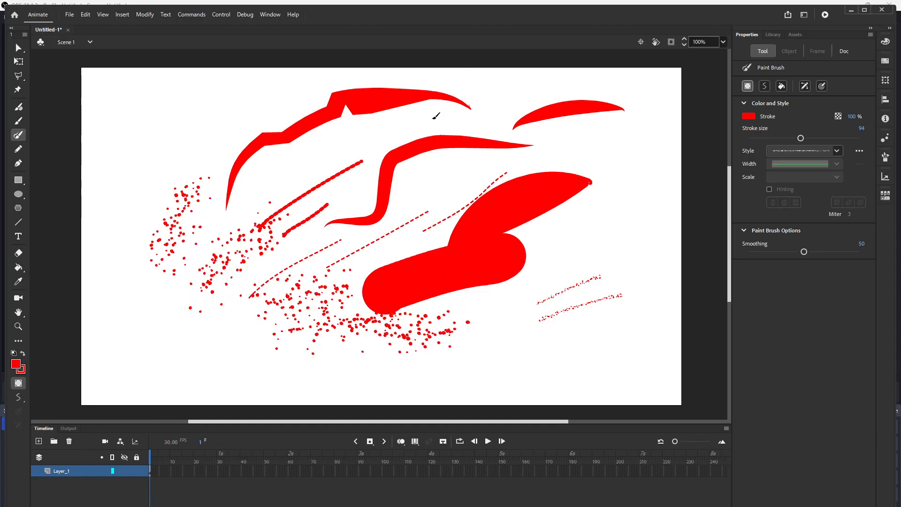
Step: Enable tilt sensitivity for the Paint Brush and paint two speckled strokes near the canvas's right edge
{"action": "left_click", "coordinate": [806, 88]}
{"action": "mouse_move", "coordinate": [633, 125]}
{"action": "left_mouse_down"}
{"action": "mouse_move", "coordinate": [607, 189]}
{"action": "mouse_move", "coordinate": [581, 206]}
{"action": "left_mouse_up"}
{"action": "left_click_drag", "start_coordinate": [640, 224], "coordinate": [551, 260]}
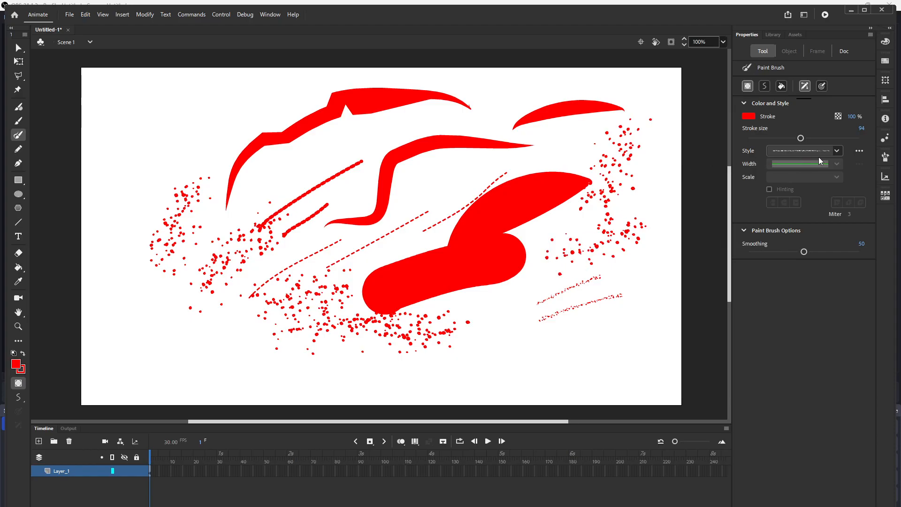
Step: Switch the stroke style to hairline and paint a thin stroke, plus a thick solid stroke at size 61 near the upper-right arc
{"action": "left_click", "coordinate": [838, 150]}
{"action": "left_click", "coordinate": [812, 162]}
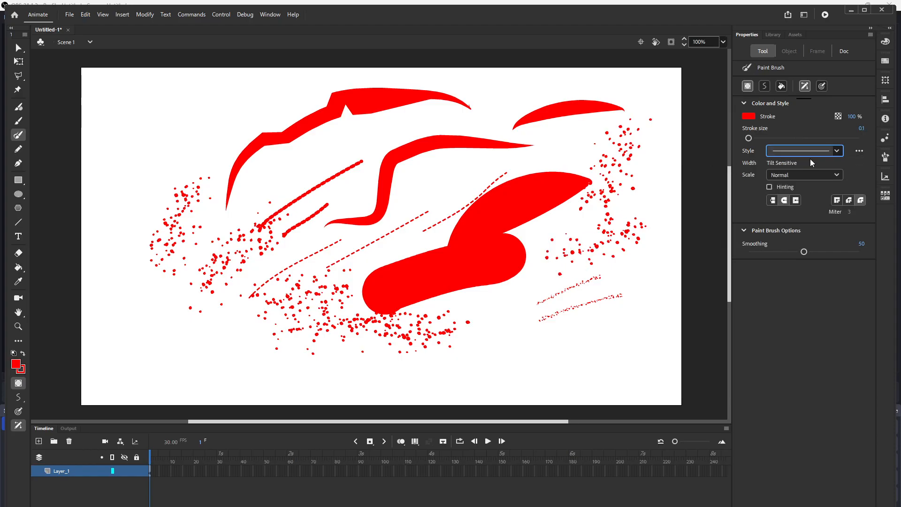
{"action": "left_click_drag", "start_coordinate": [464, 135], "coordinate": [544, 99]}
{"action": "left_click_drag", "start_coordinate": [749, 138], "coordinate": [781, 141]}
{"action": "left_click_drag", "start_coordinate": [480, 117], "coordinate": [547, 103]}
Step: Paint two thick diagonal strokes in the canvas's upper-left area and a row of short blobs along its lower-left area
{"action": "left_click_drag", "start_coordinate": [124, 165], "coordinate": [223, 118]}
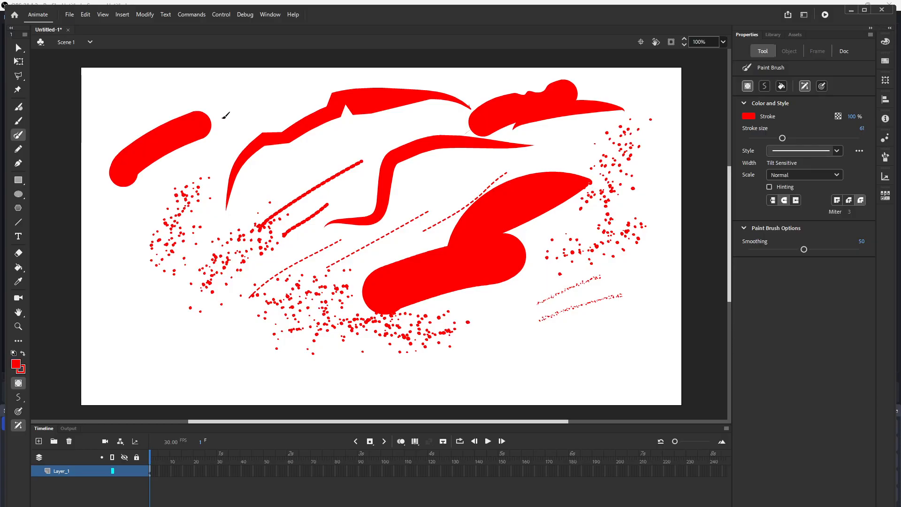
{"action": "left_click_drag", "start_coordinate": [203, 153], "coordinate": [280, 109]}
{"action": "mouse_move", "coordinate": [139, 284]}
{"action": "left_mouse_down"}
{"action": "mouse_move", "coordinate": [155, 275]}
{"action": "mouse_move", "coordinate": [158, 299]}
{"action": "mouse_move", "coordinate": [183, 289]}
{"action": "mouse_move", "coordinate": [169, 333]}
{"action": "mouse_move", "coordinate": [216, 288]}
{"action": "mouse_move", "coordinate": [188, 346]}
{"action": "mouse_move", "coordinate": [217, 311]}
{"action": "mouse_move", "coordinate": [215, 336]}
{"action": "mouse_move", "coordinate": [260, 308]}
{"action": "mouse_move", "coordinate": [346, 326]}
{"action": "left_mouse_up"}
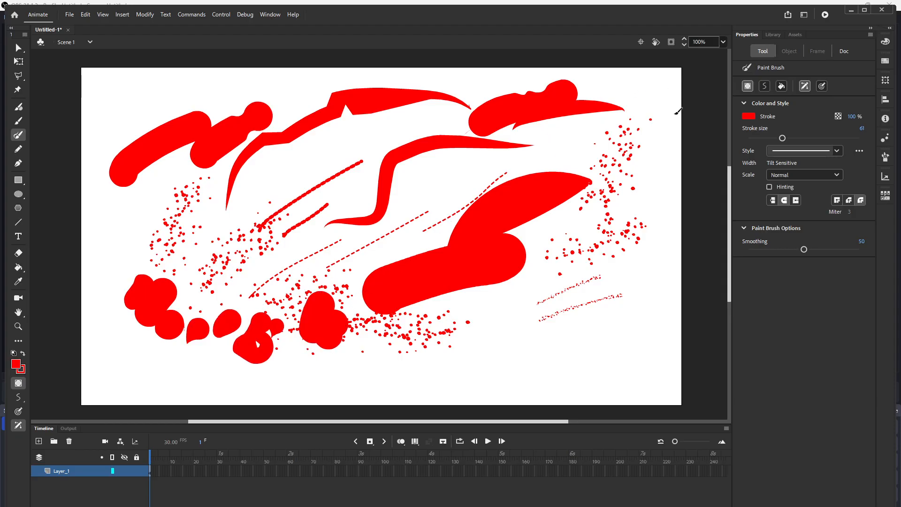
Step: Choose the solid stroke style and paint two bumpy strokes at the canvas's lower right and a short one near the centre
{"action": "left_click", "coordinate": [837, 151]}
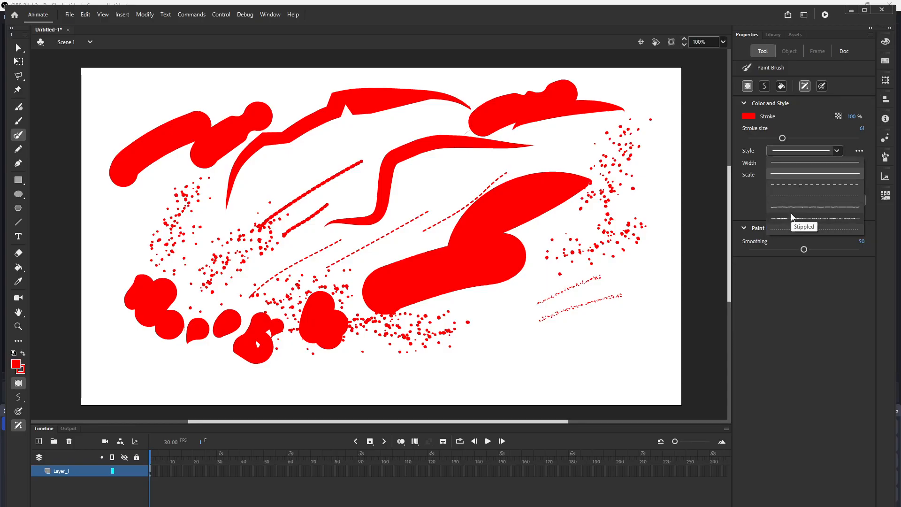
{"action": "left_click", "coordinate": [810, 172]}
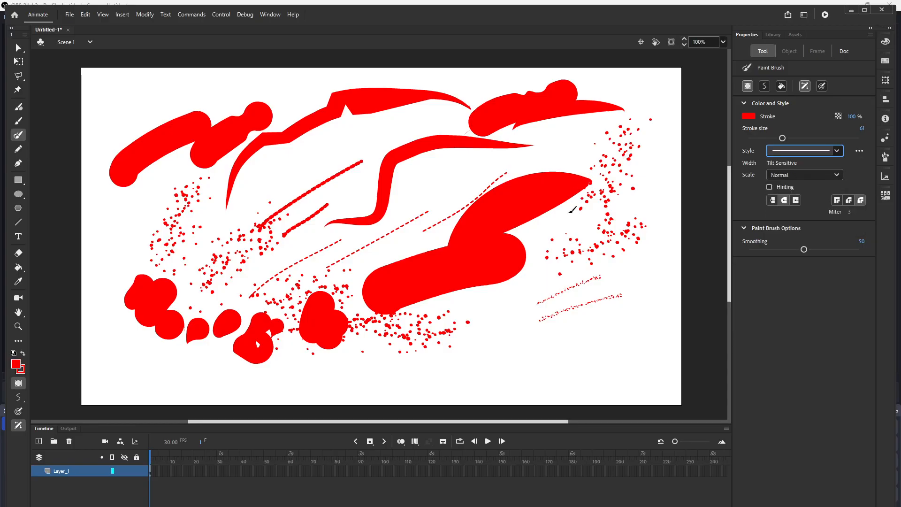
{"action": "left_click_drag", "start_coordinate": [504, 322], "coordinate": [563, 251]}
{"action": "mouse_move", "coordinate": [514, 359]}
{"action": "left_mouse_down"}
{"action": "mouse_move", "coordinate": [615, 329]}
{"action": "mouse_move", "coordinate": [638, 304]}
{"action": "mouse_move", "coordinate": [673, 219]}
{"action": "left_mouse_up"}
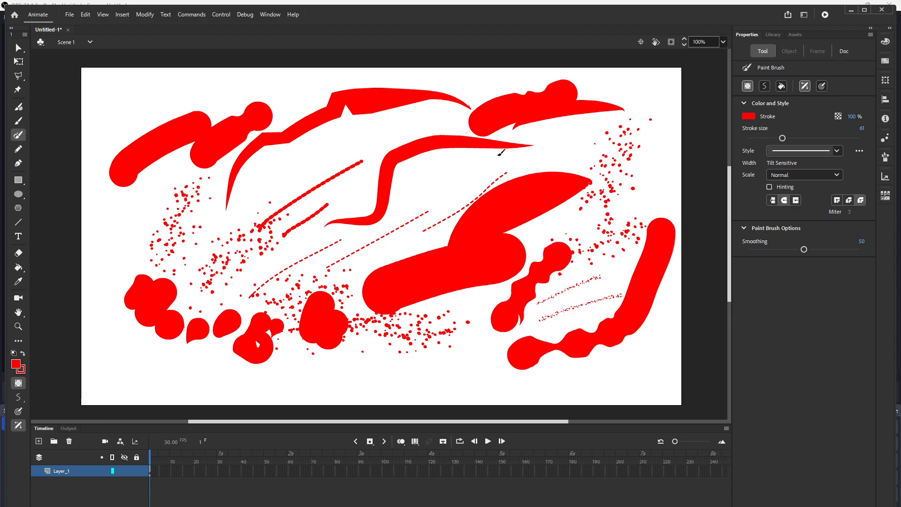
{"action": "left_click_drag", "start_coordinate": [434, 180], "coordinate": [472, 165]}
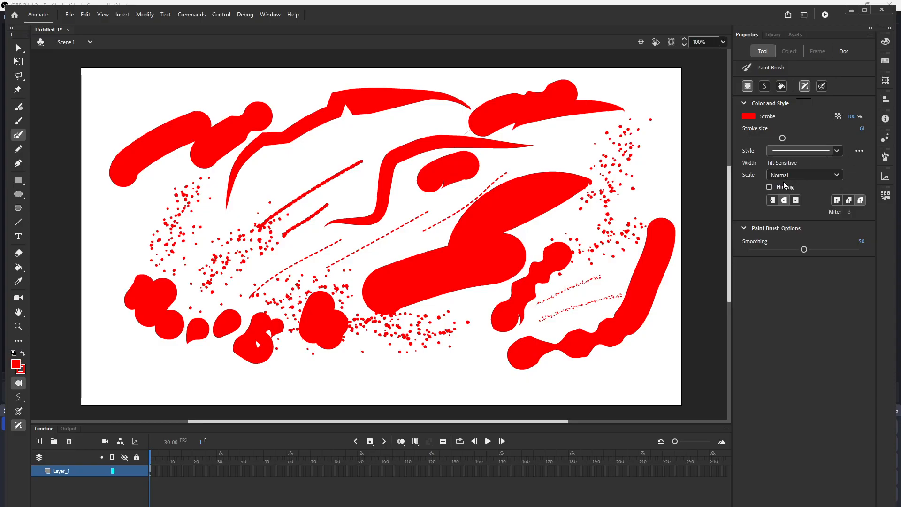
{"action": "left_click", "coordinate": [837, 175]}
{"action": "left_click", "coordinate": [838, 176]}
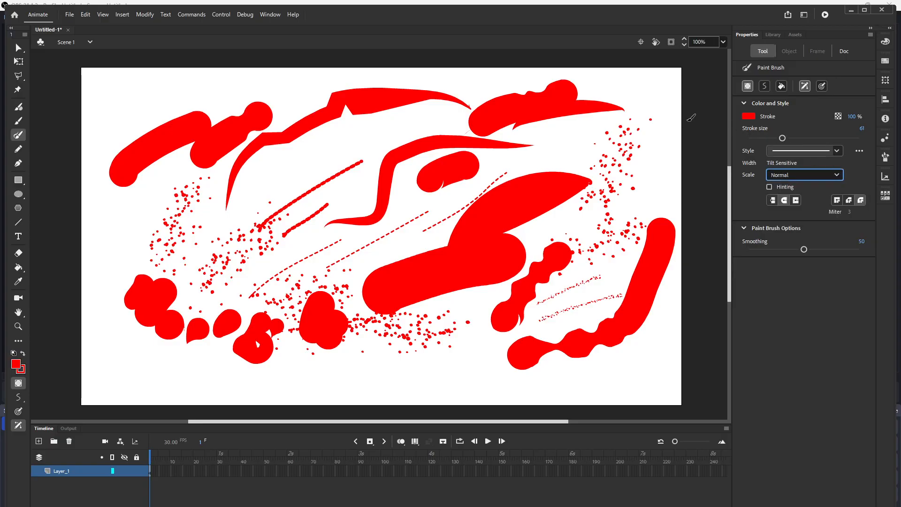
Step: Undo all the painted strokes until the canvas is blank
{"action": "key", "text": "ctrl+z"}
{"action": "key", "text": "ctrl+z"}
{"action": "key", "text": "ctrl+z"}
{"action": "key", "text": "ctrl+z"}
{"action": "key", "text": "ctrl+z"}
{"action": "key", "text": "ctrl+z"}
{"action": "key", "text": "ctrl+z"}
{"action": "key", "text": "ctrl+z"}
{"action": "key", "text": "ctrl+z"}
{"action": "key", "text": "ctrl+z"}
{"action": "key", "text": "ctrl+z"}
{"action": "key", "text": "ctrl+z"}
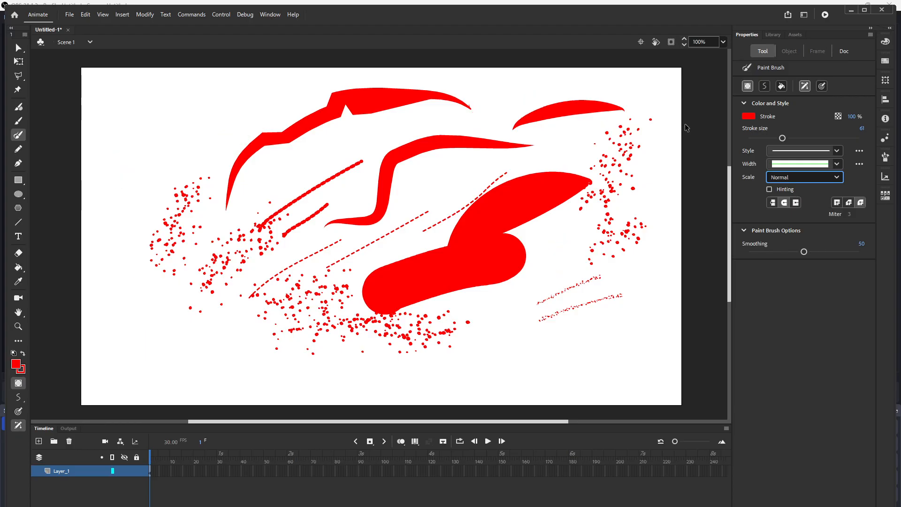
{"action": "key", "text": "ctrl+z"}
{"action": "key", "text": "ctrl+z"}
{"action": "key", "text": "ctrl+z"}
{"action": "key", "text": "ctrl+z"}
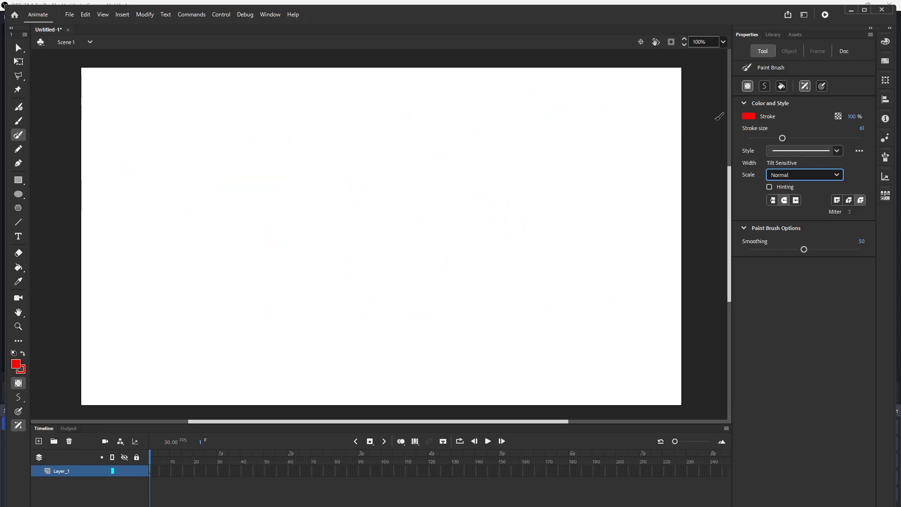
Step: Set the Paint Brush drawing mode to Straighten and paint two thick ring-shaped strokes in the upper half of the canvas
{"action": "left_click", "coordinate": [765, 86]}
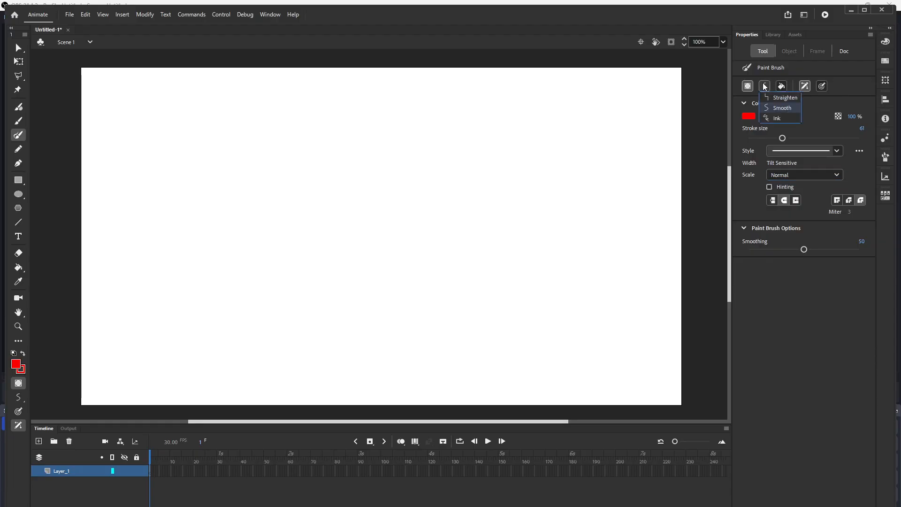
{"action": "left_click", "coordinate": [776, 118]}
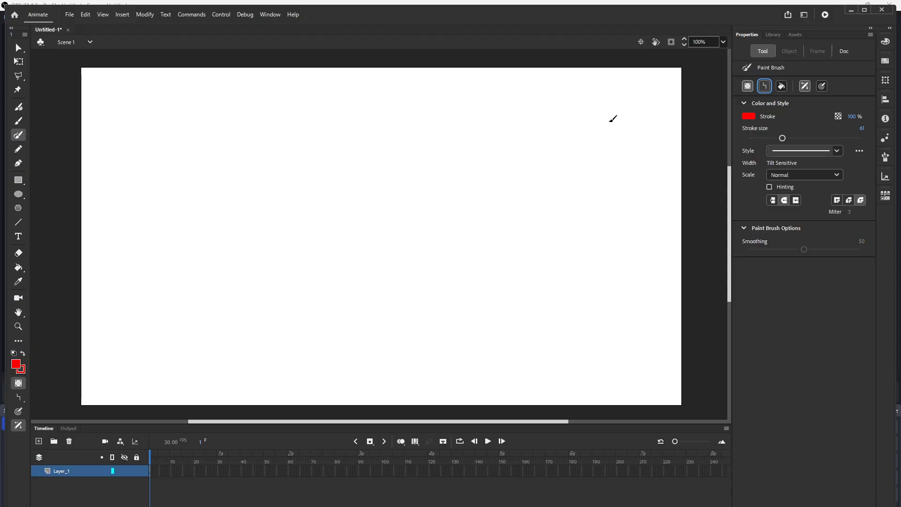
{"action": "mouse_move", "coordinate": [414, 184]}
{"action": "left_mouse_down"}
{"action": "mouse_move", "coordinate": [457, 134]}
{"action": "mouse_move", "coordinate": [523, 164]}
{"action": "mouse_move", "coordinate": [425, 223]}
{"action": "left_mouse_up"}
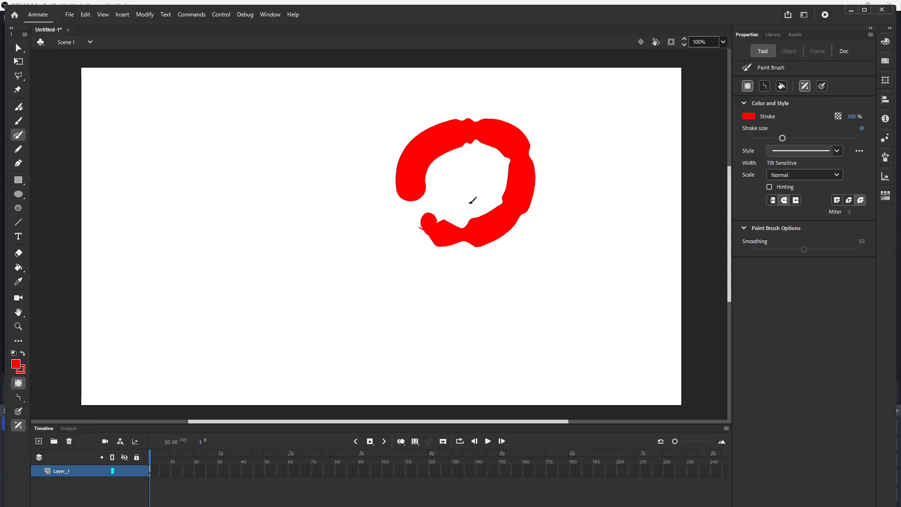
{"action": "mouse_move", "coordinate": [310, 197]}
{"action": "left_mouse_down"}
{"action": "mouse_move", "coordinate": [350, 141]}
{"action": "mouse_move", "coordinate": [300, 230]}
{"action": "mouse_move", "coordinate": [346, 175]}
{"action": "left_mouse_up"}
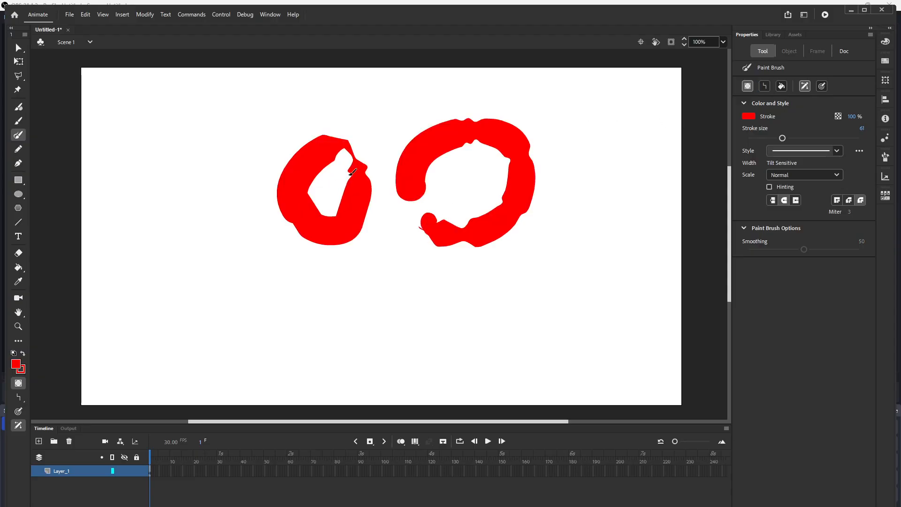
Step: Set the stroke size to 14 and paint three thin closed loops below and beside the thick rings
{"action": "left_click_drag", "start_coordinate": [781, 138], "coordinate": [755, 138]}
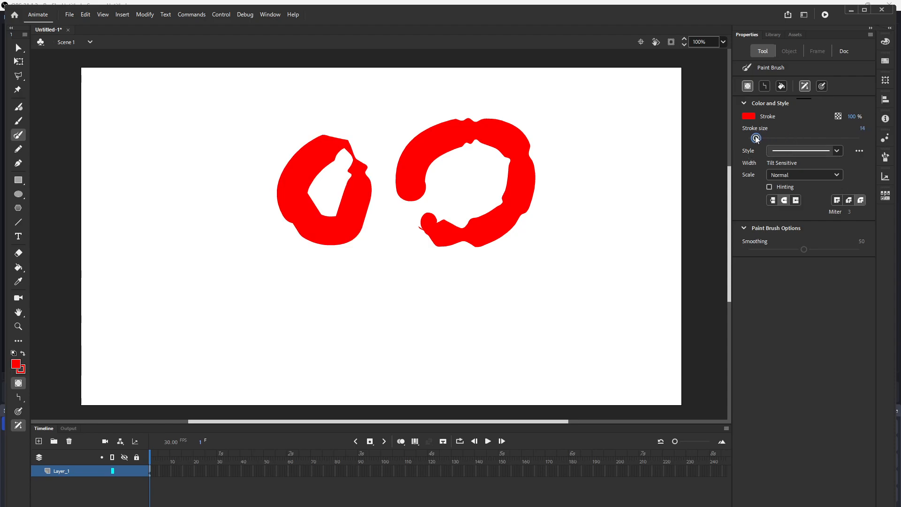
{"action": "left_click", "coordinate": [835, 152]}
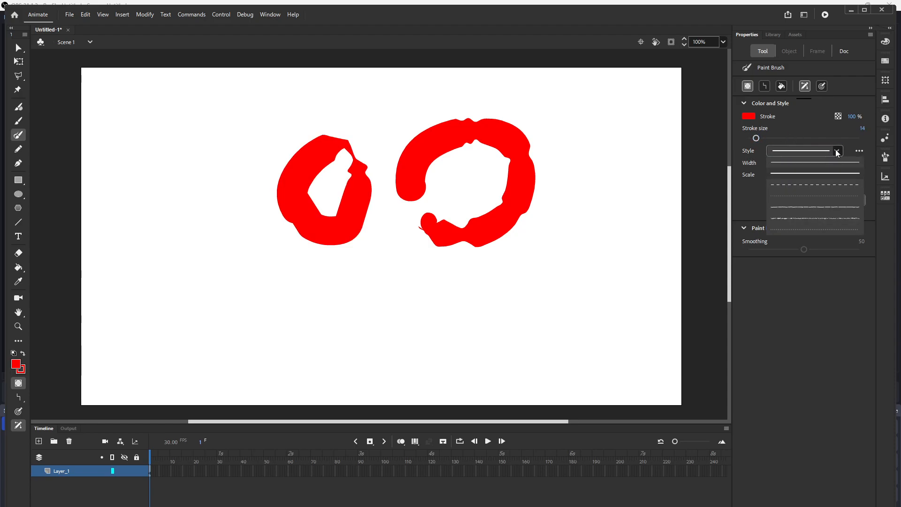
{"action": "left_click", "coordinate": [783, 150]}
{"action": "mouse_move", "coordinate": [345, 297]}
{"action": "left_mouse_down"}
{"action": "mouse_move", "coordinate": [408, 311]}
{"action": "mouse_move", "coordinate": [412, 261]}
{"action": "left_mouse_up"}
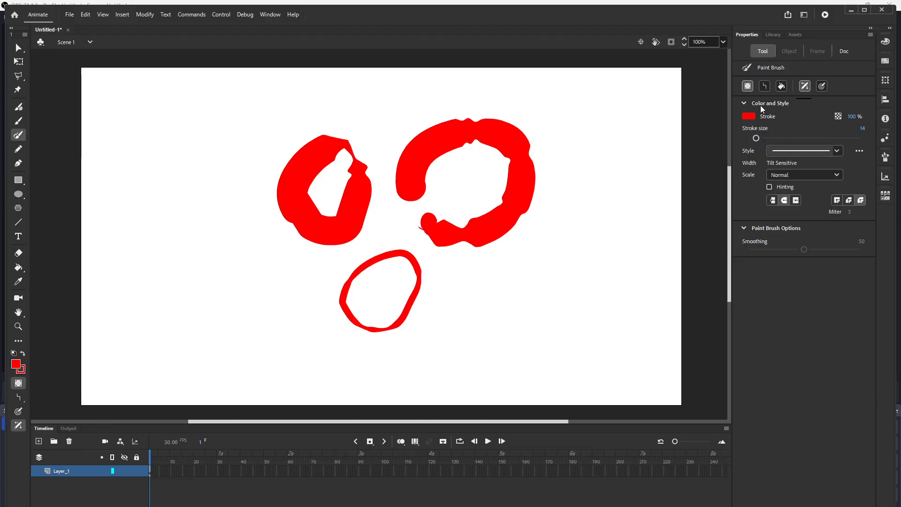
{"action": "mouse_move", "coordinate": [511, 256]}
{"action": "left_mouse_down"}
{"action": "mouse_move", "coordinate": [572, 230]}
{"action": "mouse_move", "coordinate": [575, 259]}
{"action": "mouse_move", "coordinate": [513, 275]}
{"action": "mouse_move", "coordinate": [516, 249]}
{"action": "left_mouse_up"}
{"action": "mouse_move", "coordinate": [588, 114]}
{"action": "left_mouse_down"}
{"action": "mouse_move", "coordinate": [607, 146]}
{"action": "mouse_move", "coordinate": [635, 167]}
{"action": "mouse_move", "coordinate": [600, 180]}
{"action": "mouse_move", "coordinate": [573, 149]}
{"action": "mouse_move", "coordinate": [588, 114]}
{"action": "left_mouse_up"}
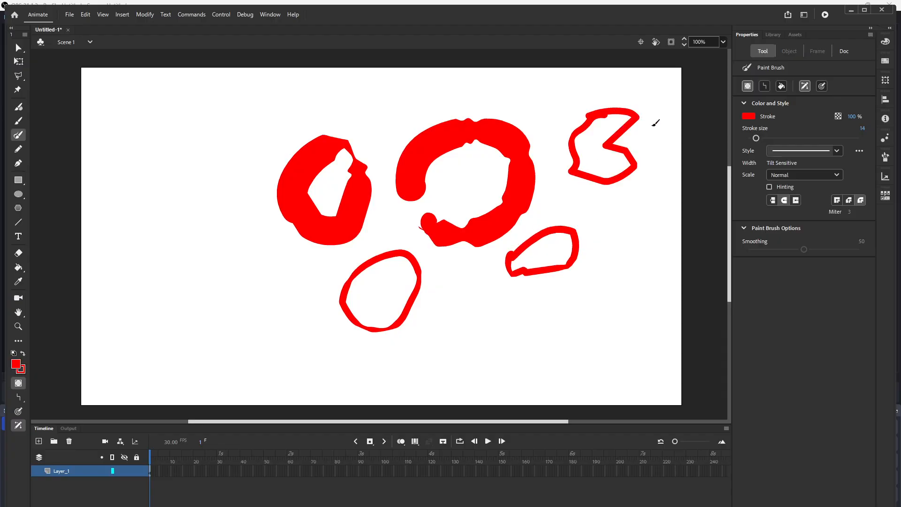
Step: Switch the drawing mode to Smooth and paint two loops at the canvas's left and one at the lower right of centre
{"action": "left_click", "coordinate": [764, 86]}
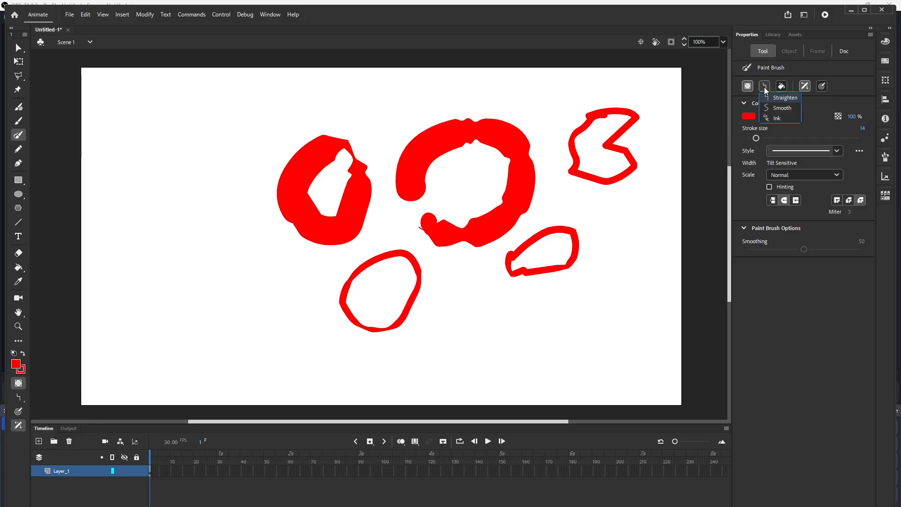
{"action": "left_click", "coordinate": [779, 108]}
{"action": "mouse_move", "coordinate": [172, 190]}
{"action": "left_mouse_down"}
{"action": "mouse_move", "coordinate": [188, 152]}
{"action": "mouse_move", "coordinate": [255, 189]}
{"action": "mouse_move", "coordinate": [180, 201]}
{"action": "left_mouse_up"}
{"action": "mouse_move", "coordinate": [207, 275]}
{"action": "left_mouse_down"}
{"action": "mouse_move", "coordinate": [288, 274]}
{"action": "mouse_move", "coordinate": [256, 229]}
{"action": "left_mouse_up"}
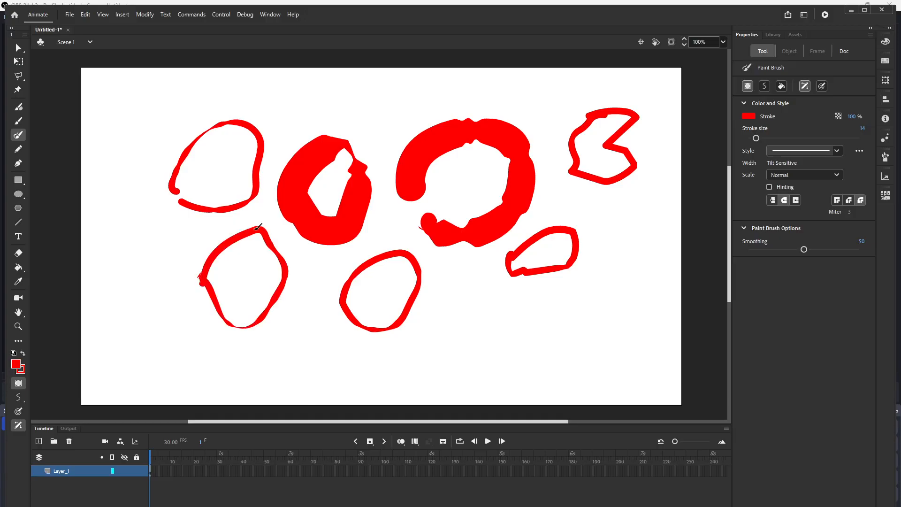
{"action": "mouse_move", "coordinate": [472, 319]}
{"action": "left_mouse_down"}
{"action": "mouse_move", "coordinate": [499, 354]}
{"action": "mouse_move", "coordinate": [461, 297]}
{"action": "left_mouse_up"}
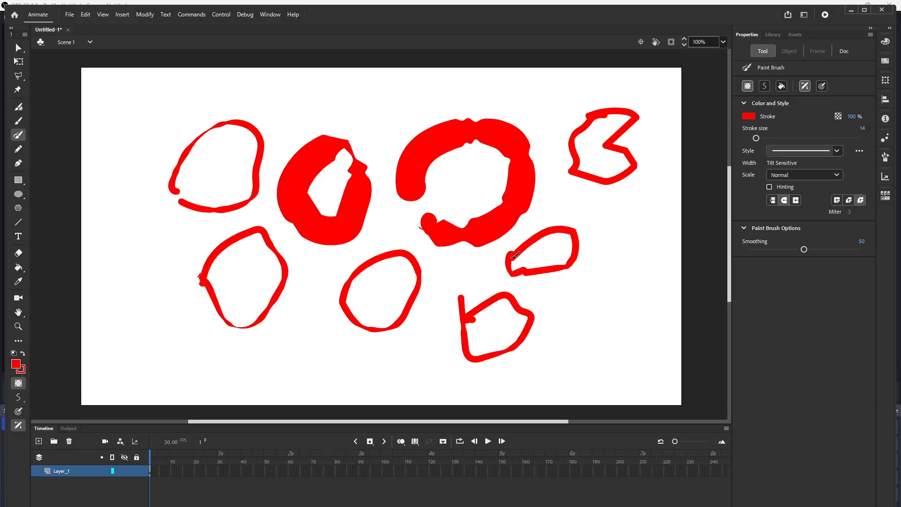
Step: Switch the drawing mode to Ink and paint a small loop, a long wavy line and a short zigzag
{"action": "left_click", "coordinate": [768, 89]}
{"action": "left_click", "coordinate": [775, 118]}
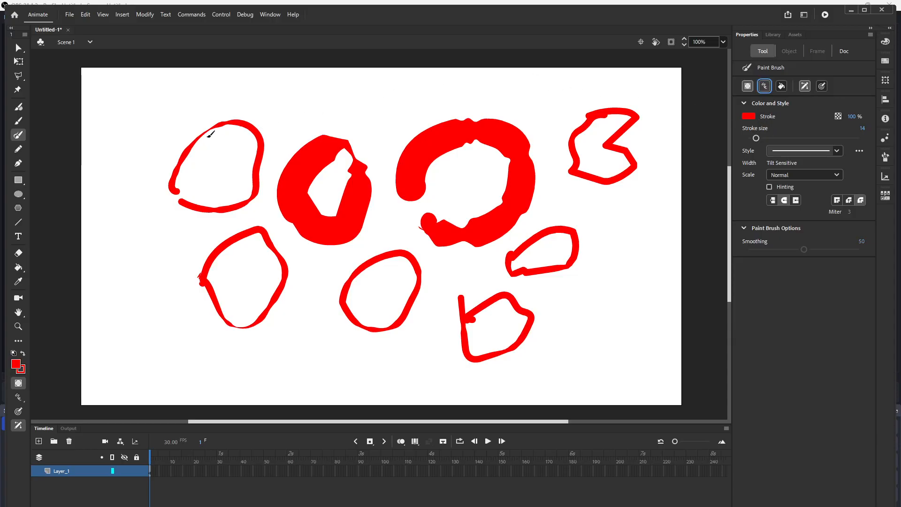
{"action": "mouse_move", "coordinate": [123, 148]}
{"action": "left_mouse_down"}
{"action": "mouse_move", "coordinate": [154, 99]}
{"action": "mouse_move", "coordinate": [121, 155]}
{"action": "mouse_move", "coordinate": [118, 146]}
{"action": "left_mouse_up"}
{"action": "mouse_move", "coordinate": [113, 233]}
{"action": "left_mouse_down"}
{"action": "mouse_move", "coordinate": [137, 295]}
{"action": "mouse_move", "coordinate": [177, 245]}
{"action": "mouse_move", "coordinate": [232, 230]}
{"action": "left_mouse_up"}
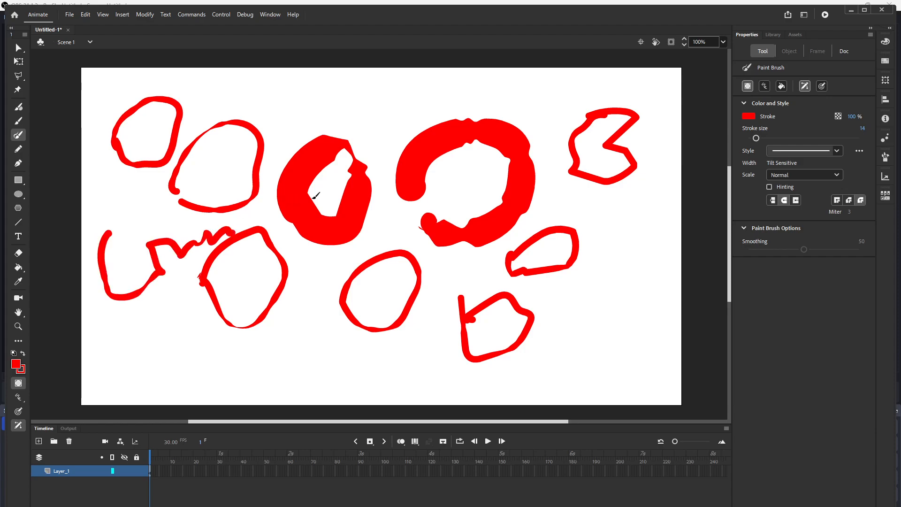
{"action": "mouse_move", "coordinate": [289, 342]}
{"action": "left_mouse_down"}
{"action": "mouse_move", "coordinate": [301, 332]}
{"action": "mouse_move", "coordinate": [334, 333]}
{"action": "left_mouse_up"}
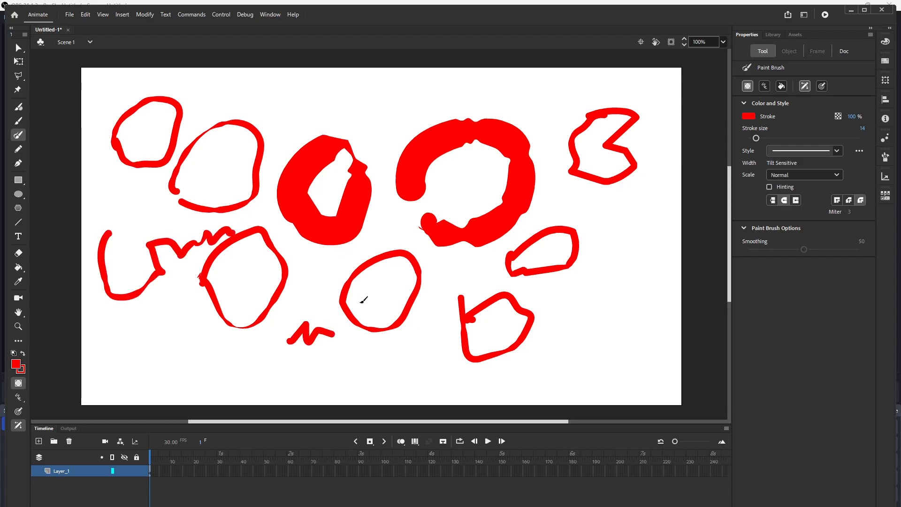
Step: Undo every ring, loop and zigzag stroke to clear the canvas
{"action": "key", "text": "ctrl+z"}
{"action": "key", "text": "ctrl+z"}
{"action": "key", "text": "ctrl+z"}
{"action": "key", "text": "ctrl+z"}
{"action": "key", "text": "ctrl+z"}
{"action": "key", "text": "ctrl+z"}
{"action": "key", "text": "ctrl+z"}
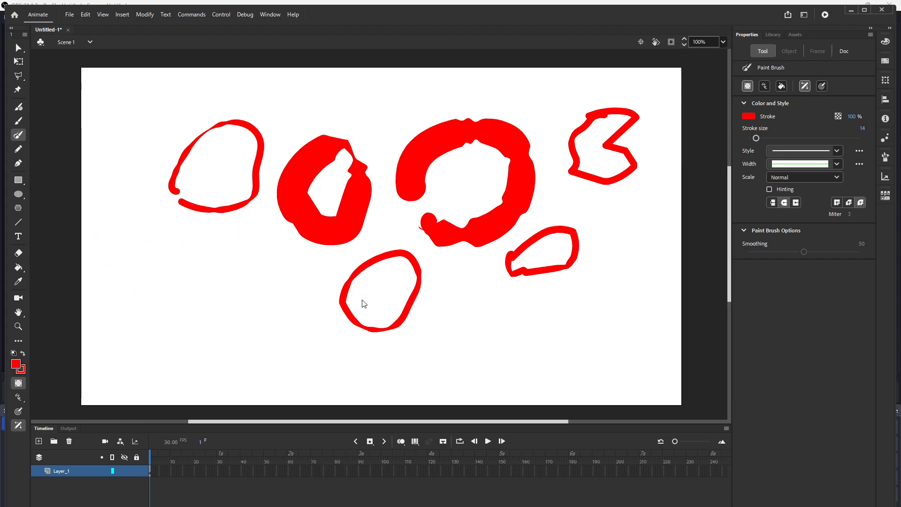
{"action": "key", "text": "ctrl+z"}
{"action": "key", "text": "ctrl+z"}
{"action": "key", "text": "ctrl+z"}
{"action": "key", "text": "ctrl+z"}
{"action": "key", "text": "ctrl+z"}
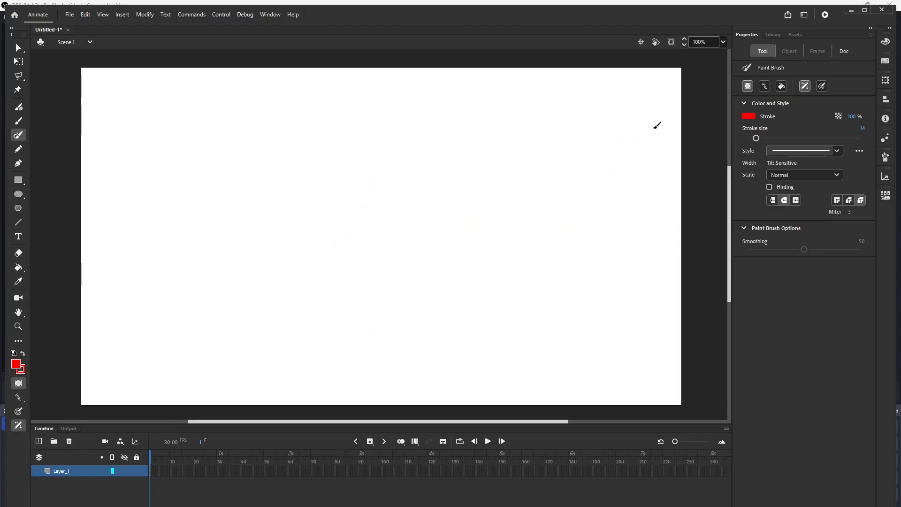
Step: Enable pressure sensitivity for the Paint Brush and paint three thin wavy strokes across the middle of the canvas
{"action": "left_click", "coordinate": [822, 86]}
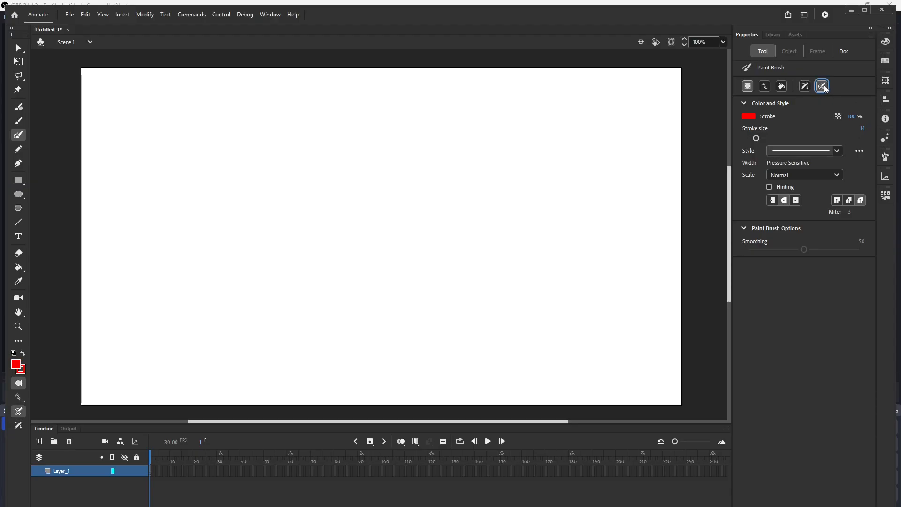
{"action": "mouse_move", "coordinate": [206, 251]}
{"action": "left_mouse_down"}
{"action": "mouse_move", "coordinate": [250, 192]}
{"action": "mouse_move", "coordinate": [403, 210]}
{"action": "left_mouse_up"}
{"action": "left_click_drag", "start_coordinate": [379, 268], "coordinate": [577, 142]}
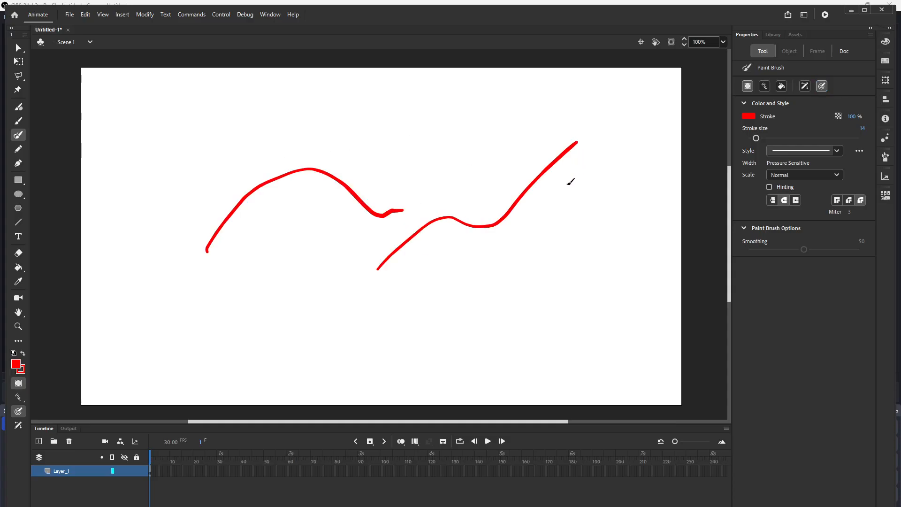
{"action": "left_click_drag", "start_coordinate": [397, 308], "coordinate": [500, 274]}
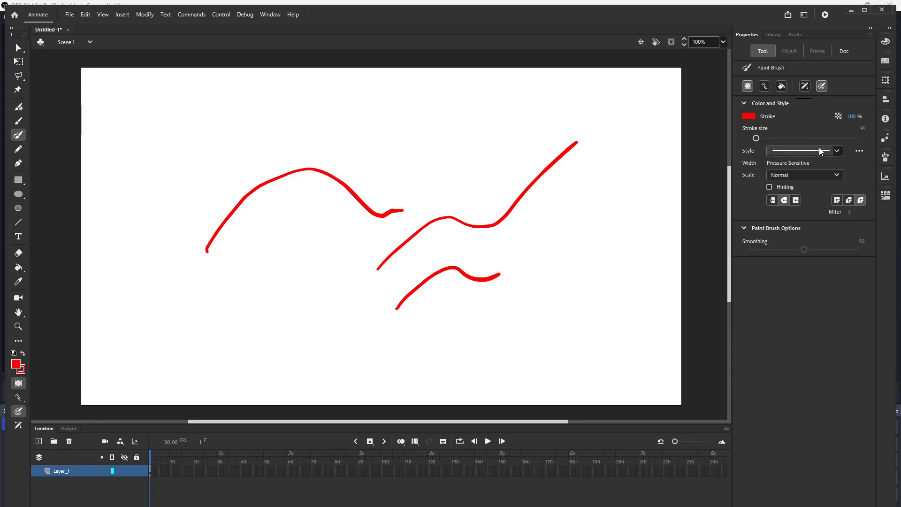
Step: Set the stroke size to 73 and paint eight pressure-sensitive strokes of varying length around the thin wavy ones
{"action": "left_click_drag", "start_coordinate": [756, 138], "coordinate": [789, 138]}
{"action": "mouse_move", "coordinate": [139, 188]}
{"action": "left_mouse_down"}
{"action": "mouse_move", "coordinate": [268, 119]}
{"action": "mouse_move", "coordinate": [415, 151]}
{"action": "left_mouse_up"}
{"action": "left_click_drag", "start_coordinate": [160, 318], "coordinate": [181, 297]}
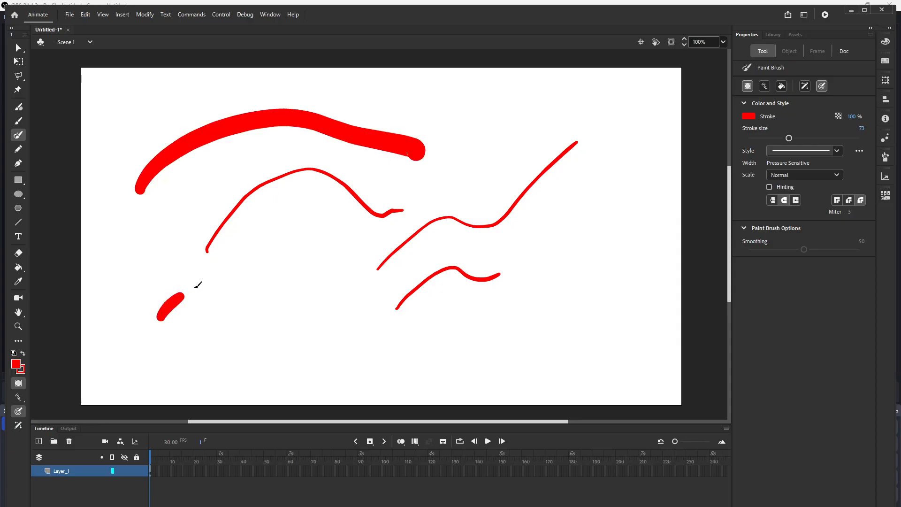
{"action": "mouse_move", "coordinate": [181, 334]}
{"action": "left_mouse_down"}
{"action": "mouse_move", "coordinate": [226, 290]}
{"action": "mouse_move", "coordinate": [402, 243]}
{"action": "left_mouse_up"}
{"action": "left_click_drag", "start_coordinate": [247, 345], "coordinate": [577, 217]}
{"action": "left_click_drag", "start_coordinate": [601, 270], "coordinate": [613, 261]}
{"action": "mouse_move", "coordinate": [567, 312]}
{"action": "left_mouse_down"}
{"action": "mouse_move", "coordinate": [408, 361]}
{"action": "mouse_move", "coordinate": [387, 358]}
{"action": "left_mouse_up"}
{"action": "left_click_drag", "start_coordinate": [520, 102], "coordinate": [441, 162]}
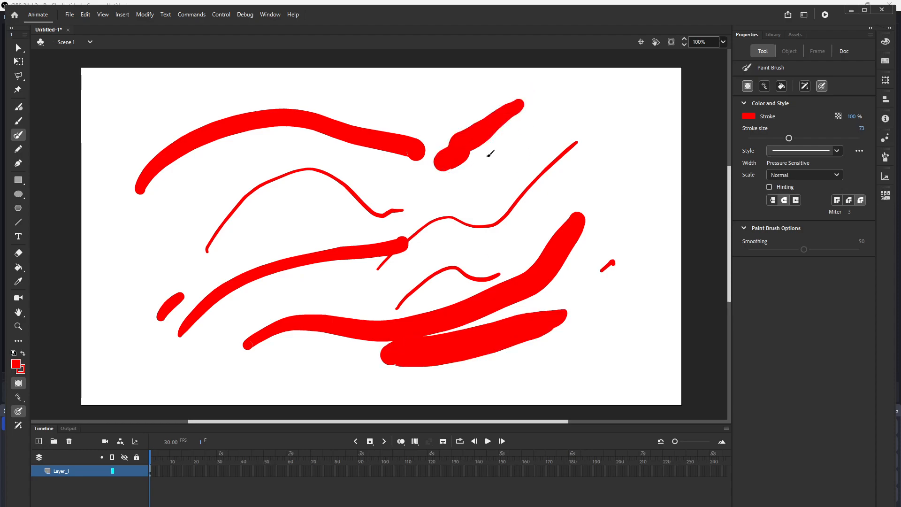
{"action": "left_click_drag", "start_coordinate": [531, 138], "coordinate": [504, 164]}
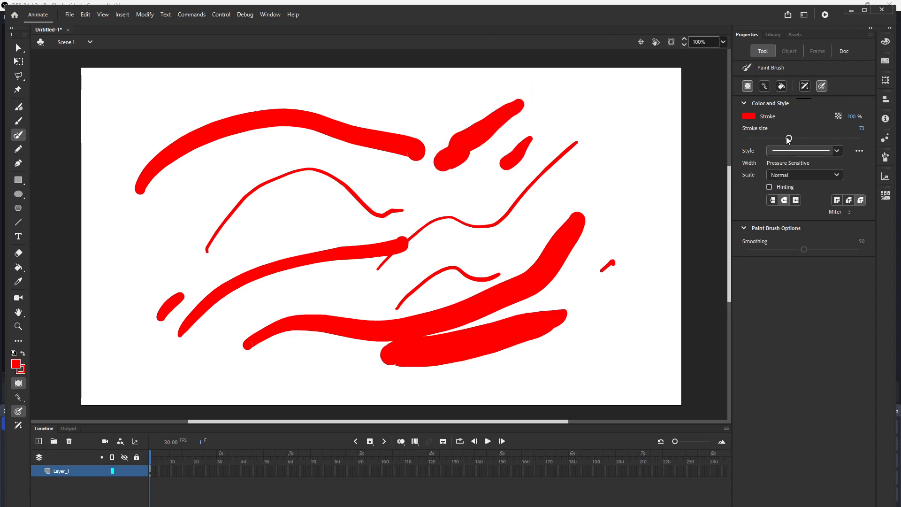
Step: Set the Paint Brush stroke size to 22 and paint four short slanted strokes near the canvas's right edge, using flat caps after the first
{"action": "left_click_drag", "start_coordinate": [789, 139], "coordinate": [761, 139]}
{"action": "left_click_drag", "start_coordinate": [606, 108], "coordinate": [582, 162]}
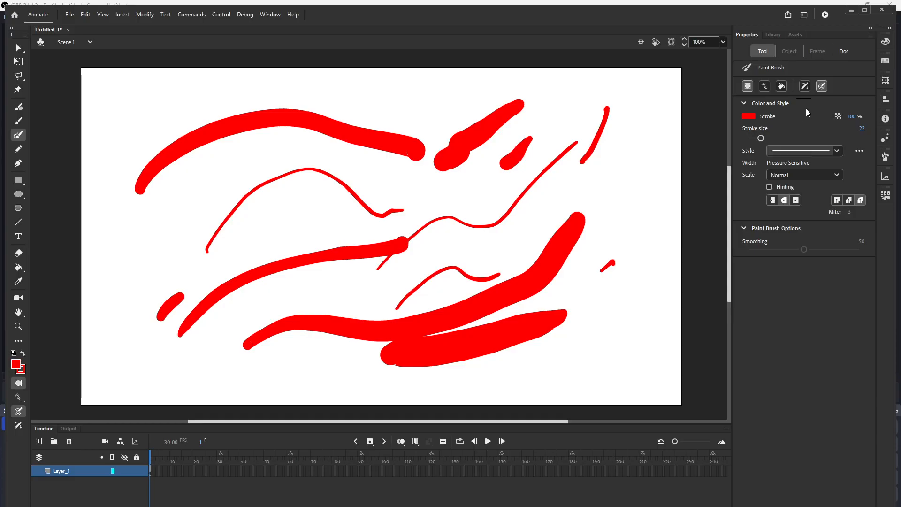
{"action": "left_click", "coordinate": [773, 200]}
{"action": "mouse_move", "coordinate": [636, 147]}
{"action": "left_mouse_down"}
{"action": "mouse_move", "coordinate": [627, 174]}
{"action": "mouse_move", "coordinate": [651, 183]}
{"action": "left_mouse_up"}
{"action": "left_click_drag", "start_coordinate": [625, 253], "coordinate": [652, 217]}
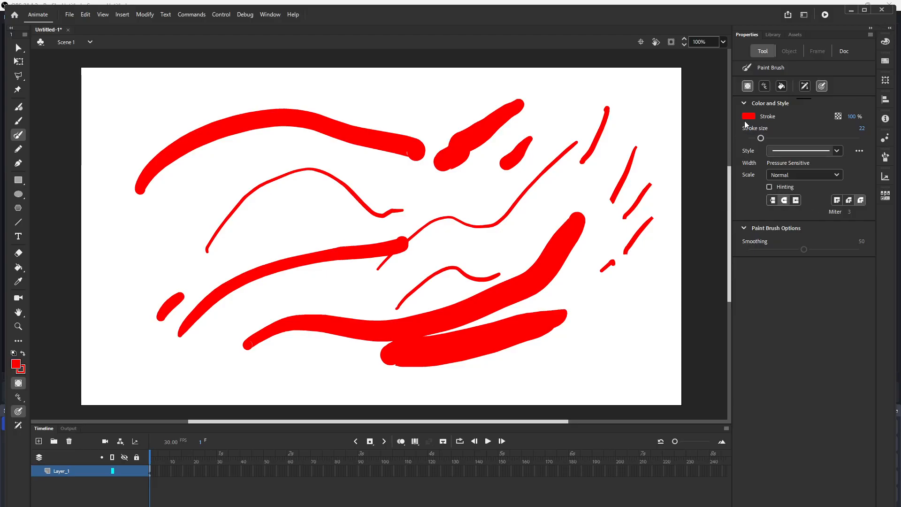
Step: Set the stroke size to 71 and paint two short thick strokes near the upper edge, switching to flat caps for the second
{"action": "left_click_drag", "start_coordinate": [760, 138], "coordinate": [788, 138]}
{"action": "left_click_drag", "start_coordinate": [416, 111], "coordinate": [484, 87]}
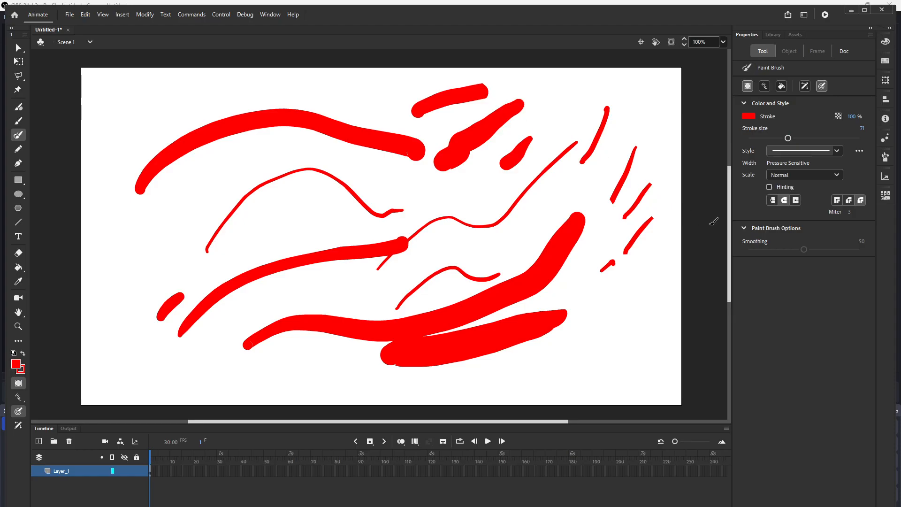
{"action": "left_click", "coordinate": [772, 200]}
{"action": "left_click_drag", "start_coordinate": [363, 105], "coordinate": [427, 78]}
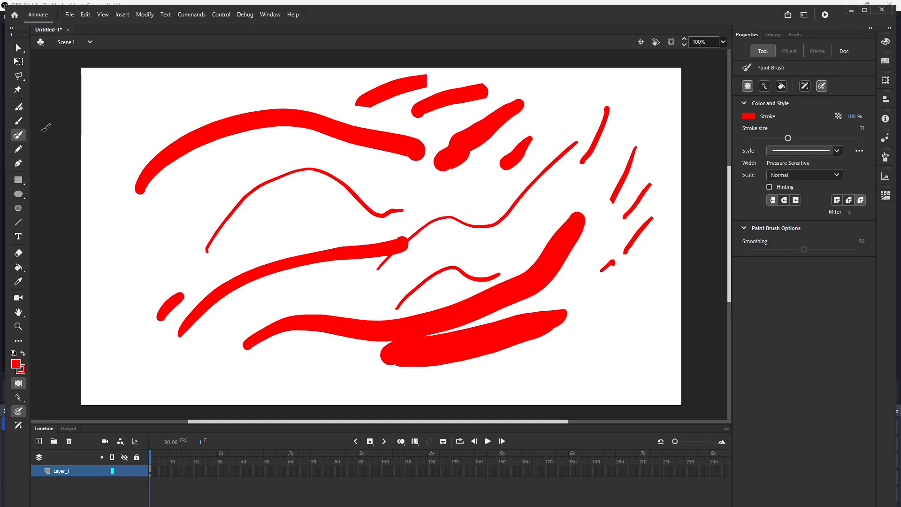
Step: Undo every pressure-sensitive Paint Brush stroke to clear the canvas
{"action": "key", "text": "ctrl+z"}
{"action": "key", "text": "ctrl+z"}
{"action": "key", "text": "ctrl+z"}
{"action": "key", "text": "ctrl+z"}
{"action": "key", "text": "ctrl+z"}
{"action": "key", "text": "ctrl+z"}
{"action": "key", "text": "ctrl+z"}
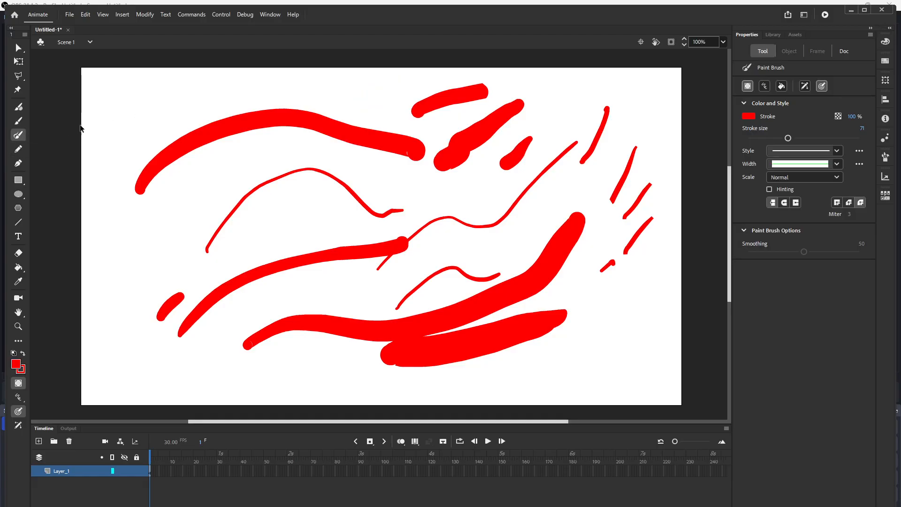
{"action": "key", "text": "ctrl+z"}
{"action": "key", "text": "ctrl+z"}
{"action": "key", "text": "ctrl+z"}
{"action": "key", "text": "ctrl+z"}
{"action": "key", "text": "ctrl+z"}
{"action": "key", "text": "ctrl+z"}
{"action": "key", "text": "ctrl+z"}
{"action": "key", "text": "ctrl+z"}
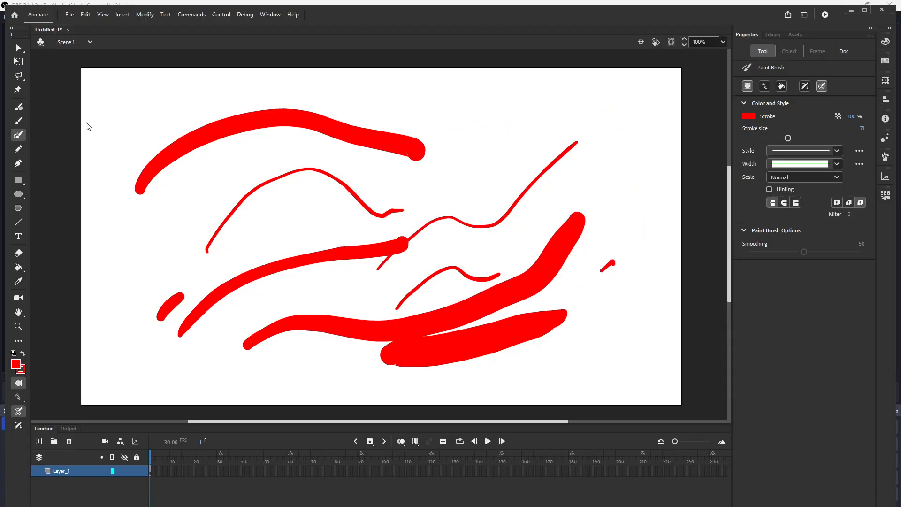
{"action": "key", "text": "ctrl+z"}
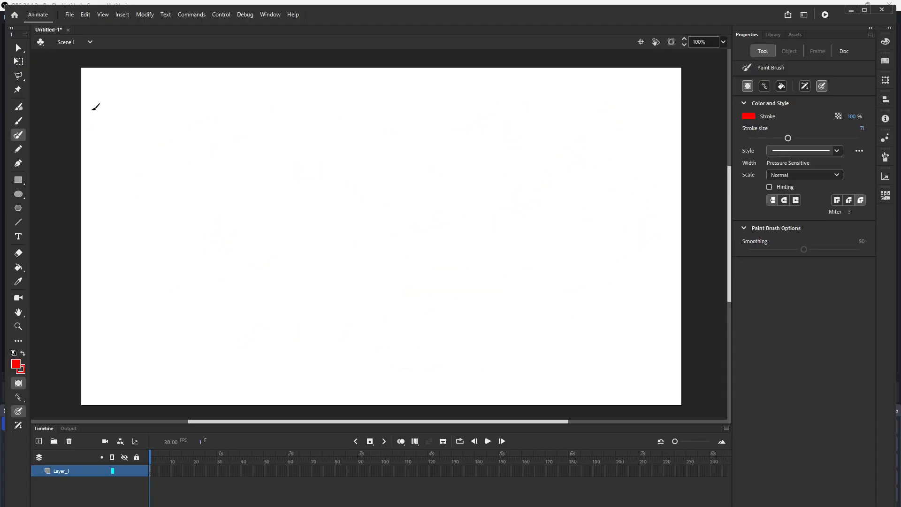
Step: Paint a tapered arc with the Fluid Brush in the upper canvas and inspect its anchor points with the Subselection tool
{"action": "left_click", "coordinate": [19, 108]}
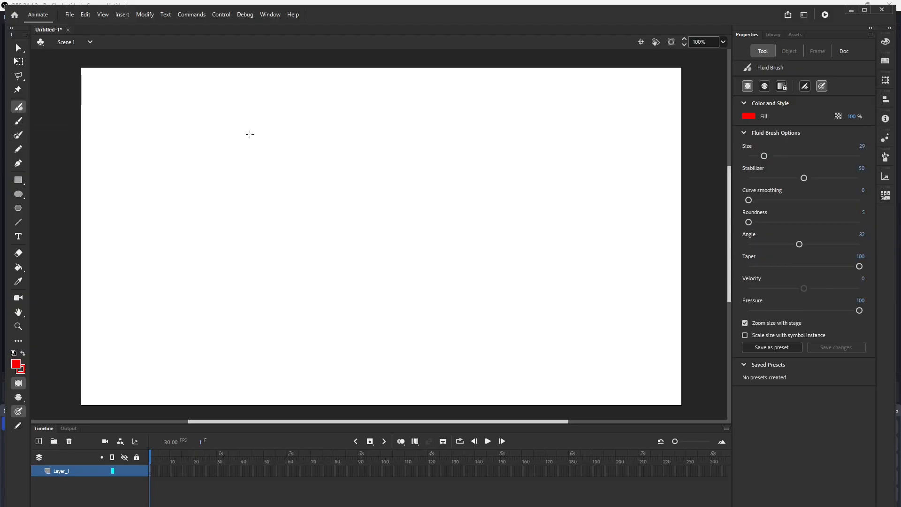
{"action": "left_click_drag", "start_coordinate": [246, 161], "coordinate": [346, 131]}
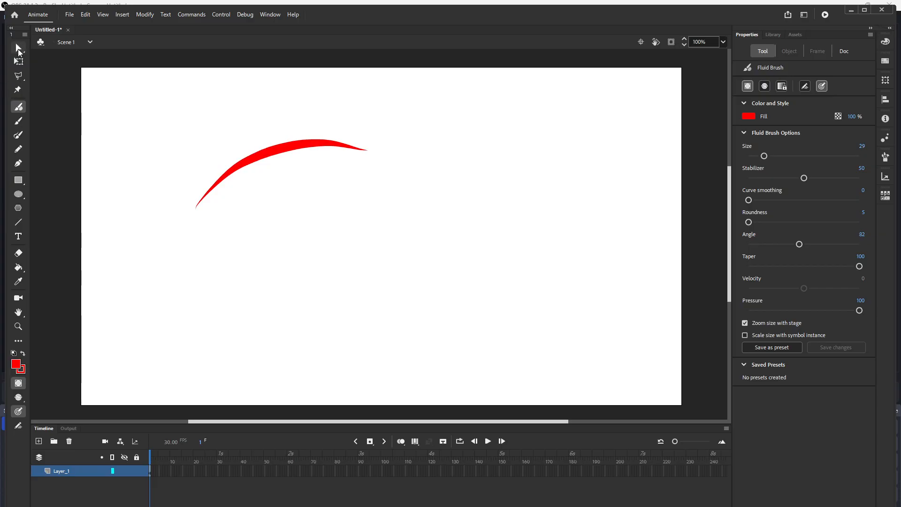
{"action": "left_click", "coordinate": [18, 49]}
{"action": "left_click_drag", "start_coordinate": [168, 114], "coordinate": [353, 219]}
{"action": "mouse_move", "coordinate": [218, 111]}
{"action": "left_mouse_down"}
{"action": "mouse_move", "coordinate": [283, 173]}
{"action": "mouse_move", "coordinate": [313, 172]}
{"action": "left_mouse_up"}
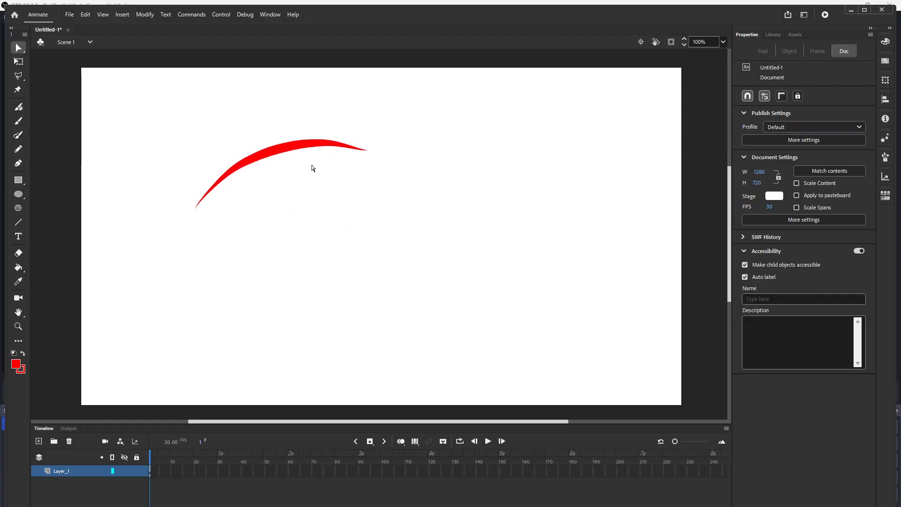
{"action": "left_click", "coordinate": [292, 145]}
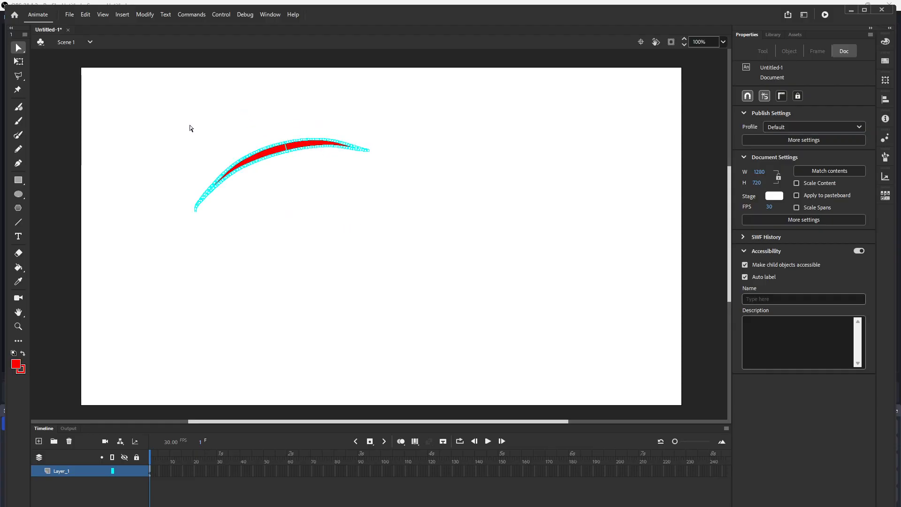
{"action": "left_click_drag", "start_coordinate": [201, 130], "coordinate": [365, 212]}
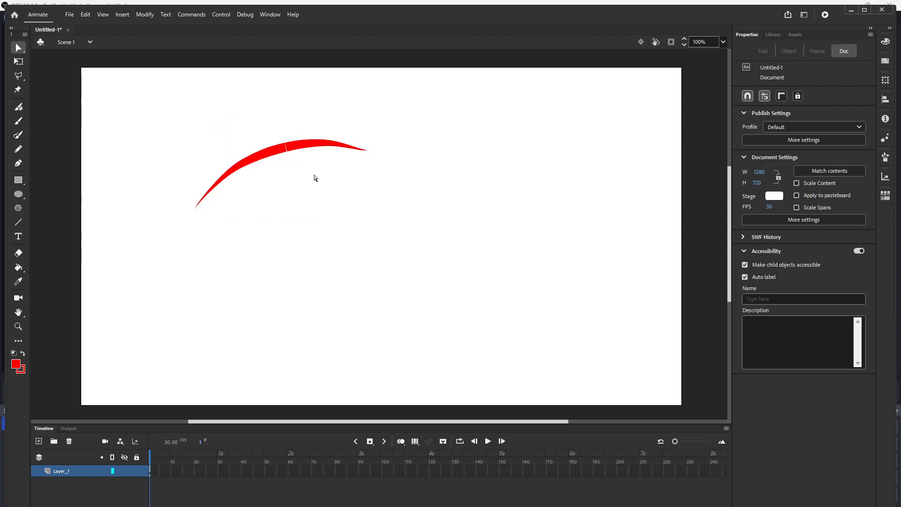
{"action": "left_click", "coordinate": [287, 144]}
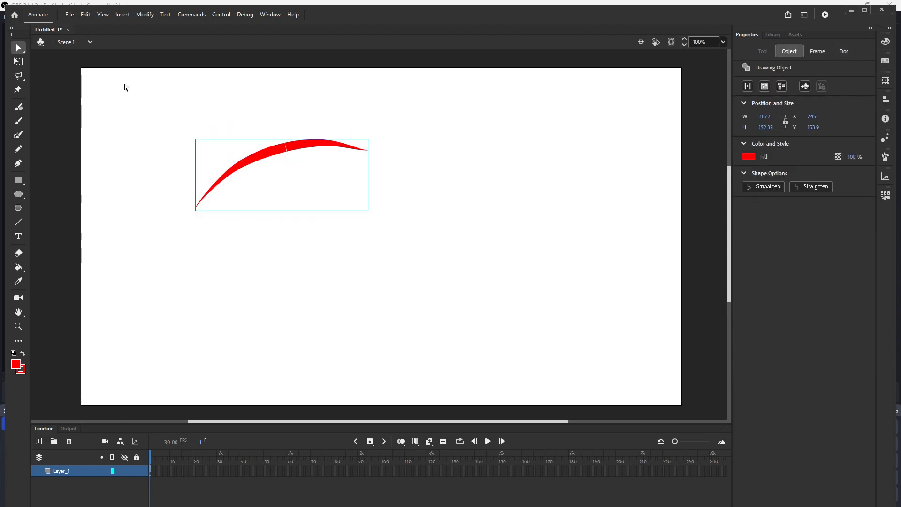
Step: Move the red arc slightly upward with the Selection tool and leave it deselected
{"action": "left_click", "coordinate": [19, 47]}
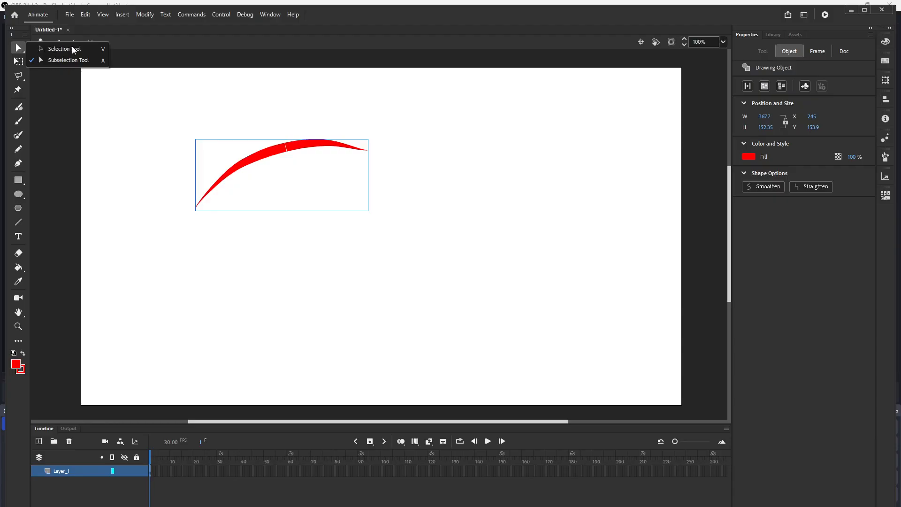
{"action": "left_click", "coordinate": [292, 172]}
{"action": "left_click", "coordinate": [295, 161]}
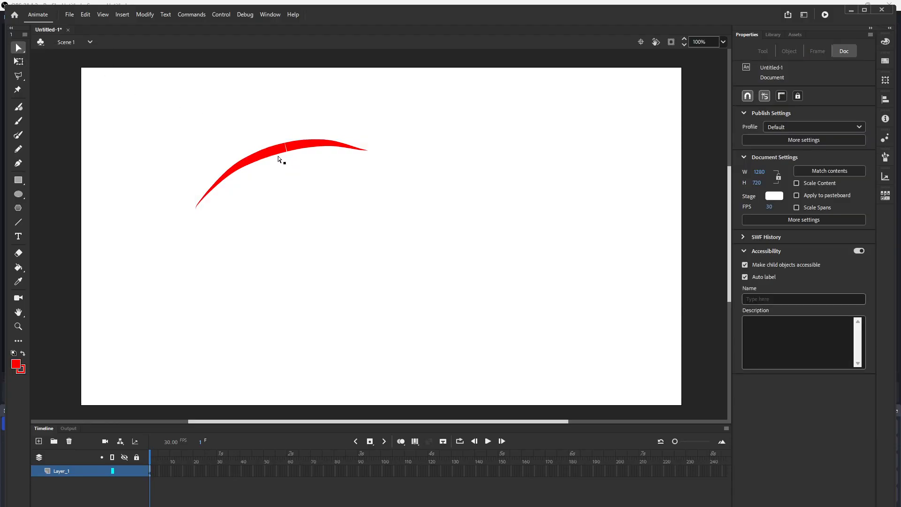
{"action": "left_click_drag", "start_coordinate": [276, 150], "coordinate": [275, 145]}
{"action": "left_click", "coordinate": [249, 126]}
{"action": "left_click_drag", "start_coordinate": [167, 111], "coordinate": [282, 208]}
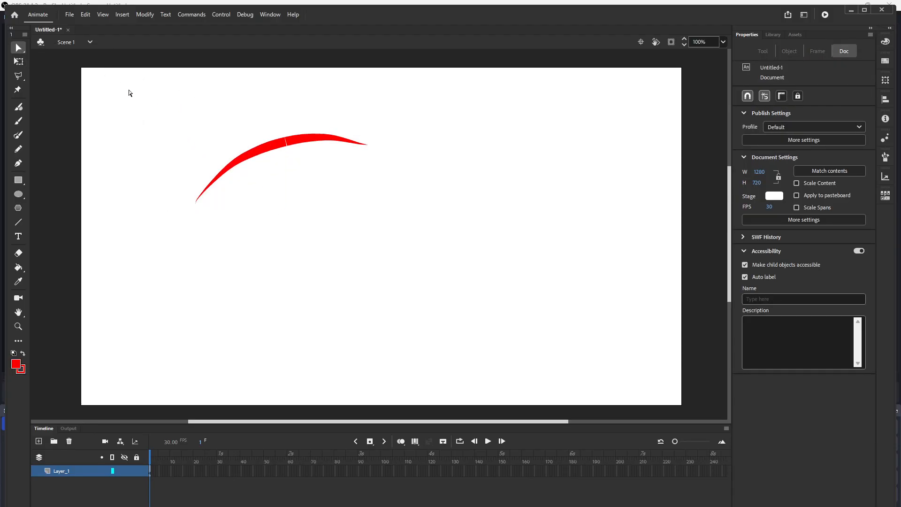
Step: Set the Fluid Brush to size 1, stabilizer 0, angle 0, taper 0 and pressure -100, and paint a thin curve below the arc
{"action": "left_click", "coordinate": [22, 108]}
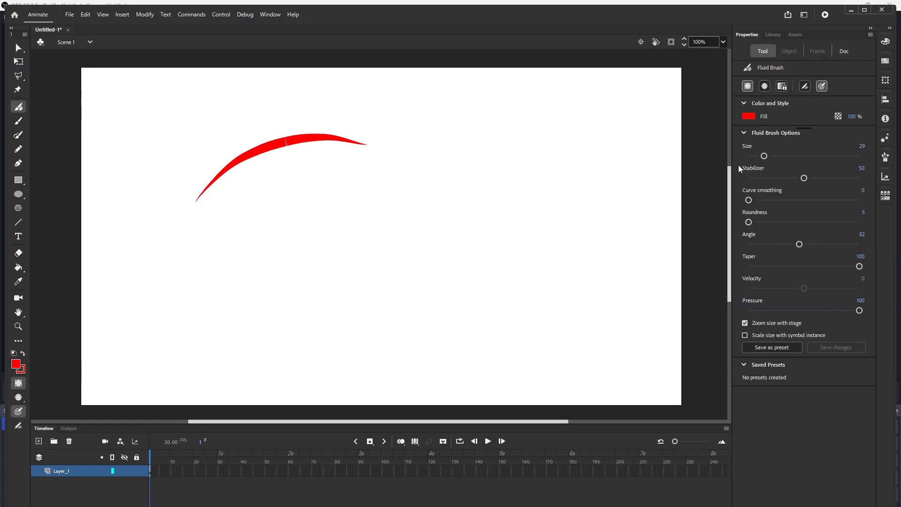
{"action": "left_click_drag", "start_coordinate": [764, 156], "coordinate": [763, 157]}
{"action": "left_click_drag", "start_coordinate": [803, 179], "coordinate": [748, 179]}
{"action": "left_click_drag", "start_coordinate": [800, 243], "coordinate": [759, 244]}
{"action": "left_click_drag", "start_coordinate": [858, 266], "coordinate": [773, 259]}
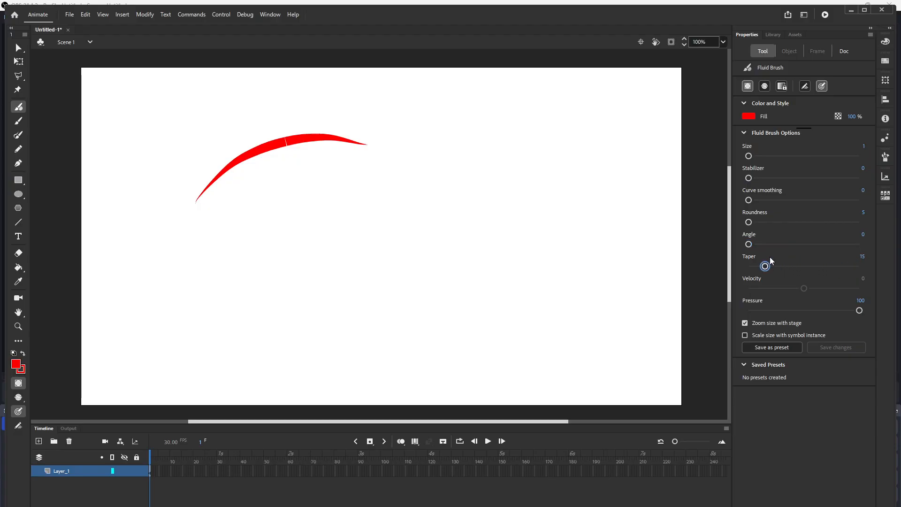
{"action": "left_click", "coordinate": [860, 311]}
{"action": "mouse_move", "coordinate": [242, 238]}
{"action": "left_mouse_down"}
{"action": "mouse_move", "coordinate": [375, 155]}
{"action": "mouse_move", "coordinate": [403, 151]}
{"action": "left_mouse_up"}
Step: Paint a curved stroke at brush size 42 and two wide strokes at size 186 across the canvas's right half
{"action": "left_click_drag", "start_coordinate": [749, 156], "coordinate": [771, 155]}
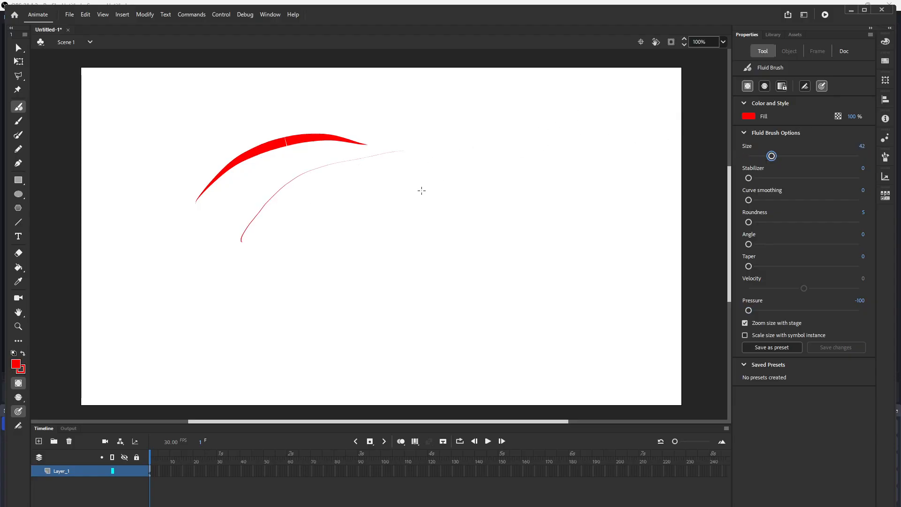
{"action": "left_click_drag", "start_coordinate": [388, 221], "coordinate": [393, 210]}
{"action": "left_click_drag", "start_coordinate": [493, 149], "coordinate": [562, 145]}
{"action": "left_click_drag", "start_coordinate": [771, 156], "coordinate": [851, 156]}
{"action": "mouse_move", "coordinate": [389, 256]}
{"action": "left_mouse_down"}
{"action": "mouse_move", "coordinate": [489, 189]}
{"action": "mouse_move", "coordinate": [599, 167]}
{"action": "left_mouse_up"}
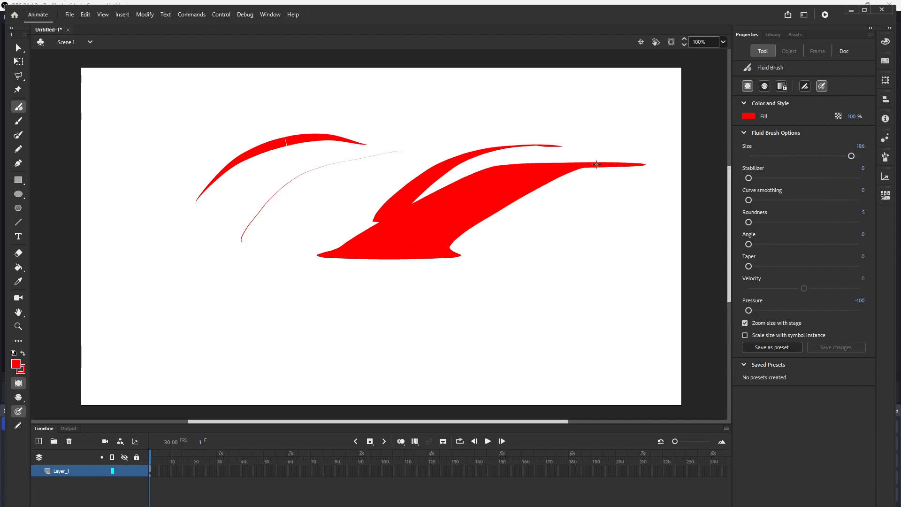
{"action": "left_click_drag", "start_coordinate": [429, 312], "coordinate": [594, 251]}
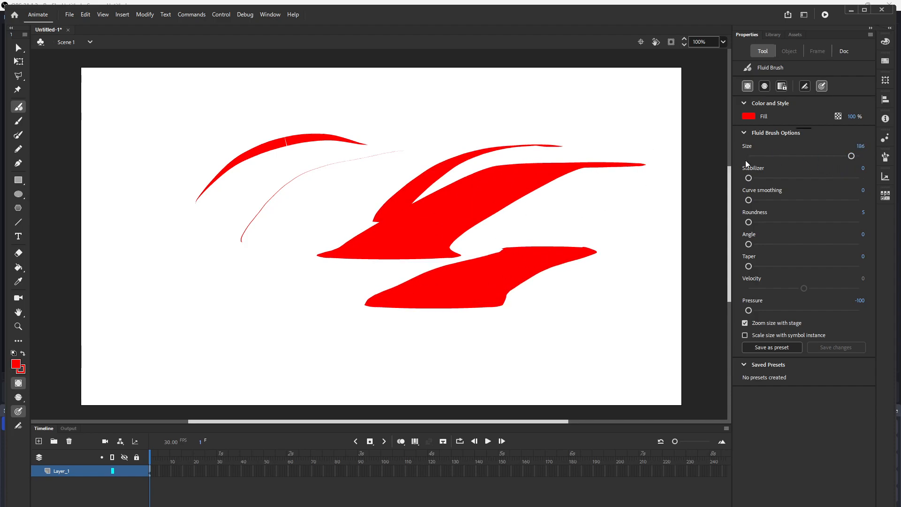
Step: Set the Fluid Brush size to 19 and paint a short curve near the canvas's upper edge
{"action": "left_click_drag", "start_coordinate": [851, 155], "coordinate": [806, 155]}
{"action": "left_click_drag", "start_coordinate": [736, 137], "coordinate": [759, 156]}
{"action": "mouse_move", "coordinate": [413, 129]}
{"action": "left_mouse_down"}
{"action": "mouse_move", "coordinate": [484, 95]}
{"action": "mouse_move", "coordinate": [531, 96]}
{"action": "left_mouse_up"}
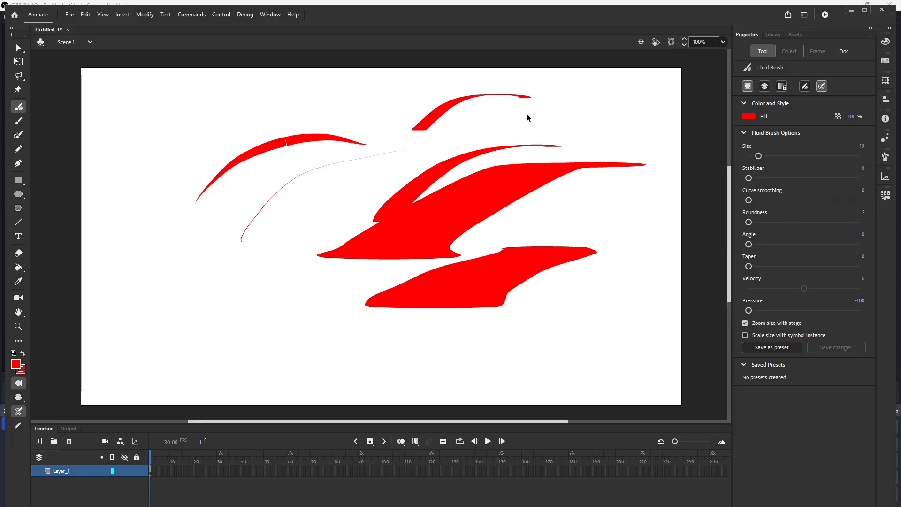
Step: Undo all Fluid Brush strokes and the arc's move to clear the canvas
{"action": "key", "text": "ctrl+z"}
{"action": "key", "text": "ctrl+z"}
{"action": "key", "text": "ctrl+z"}
{"action": "key", "text": "ctrl+z"}
{"action": "key", "text": "ctrl+z"}
{"action": "key", "text": "ctrl+z"}
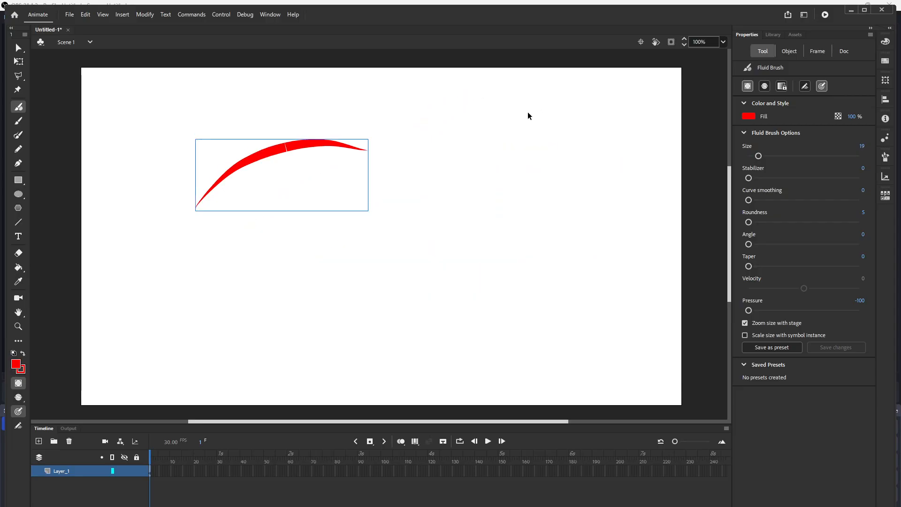
{"action": "key", "text": "ctrl+z"}
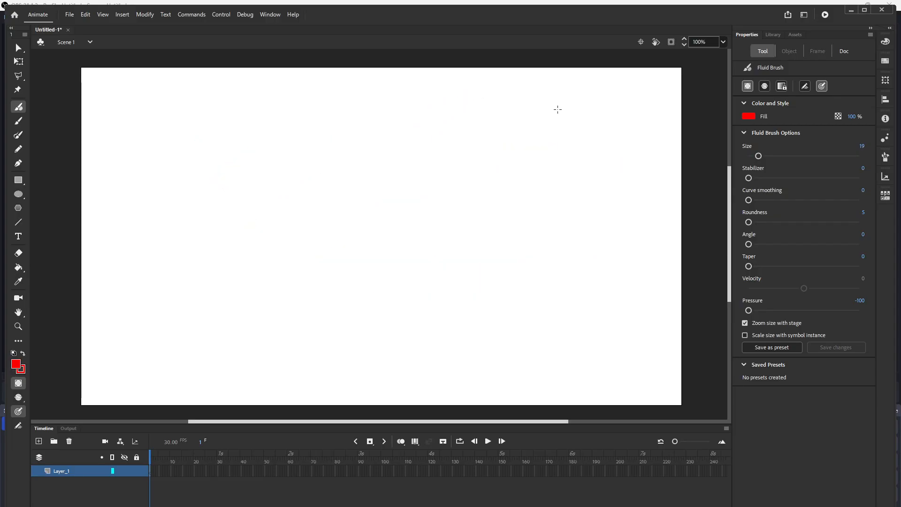
Step: Set the stabilizer to 30 and paint one rising curve at brush size 16 and another at size 60
{"action": "left_click_drag", "start_coordinate": [749, 177], "coordinate": [756, 156]}
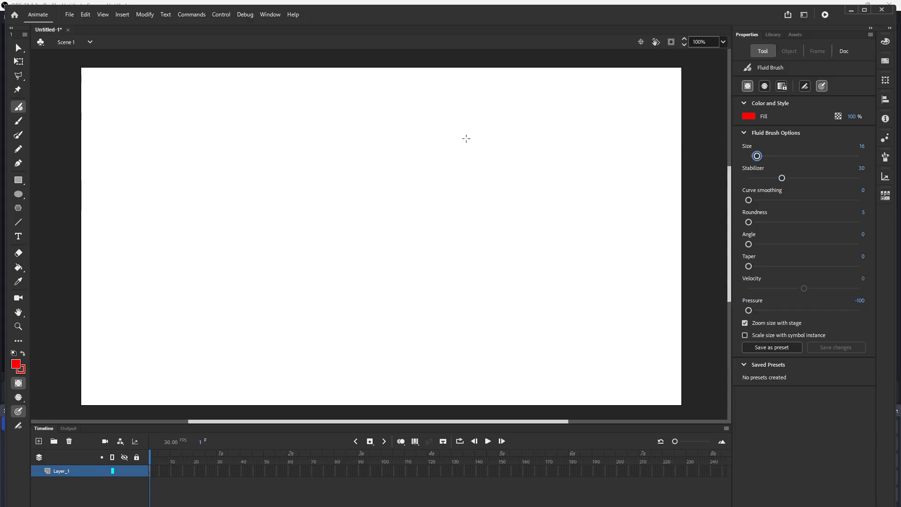
{"action": "left_click_drag", "start_coordinate": [300, 237], "coordinate": [474, 148]}
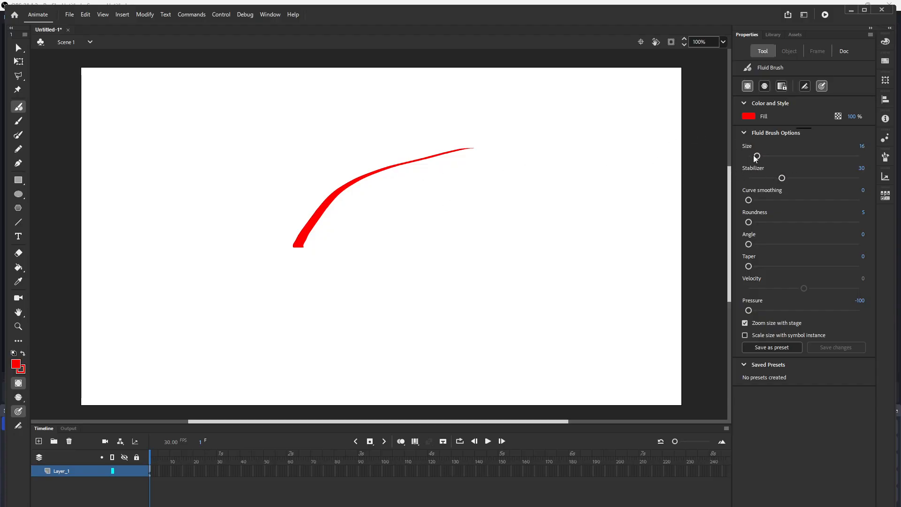
{"action": "left_click_drag", "start_coordinate": [761, 157], "coordinate": [781, 156]}
{"action": "mouse_move", "coordinate": [422, 252]}
{"action": "left_mouse_down"}
{"action": "mouse_move", "coordinate": [585, 162]}
{"action": "mouse_move", "coordinate": [616, 159]}
{"action": "left_mouse_up"}
Step: Paint three rising curves with the stabilizer set to 100, 31 and 0 in turn
{"action": "left_click_drag", "start_coordinate": [781, 178], "coordinate": [867, 183]}
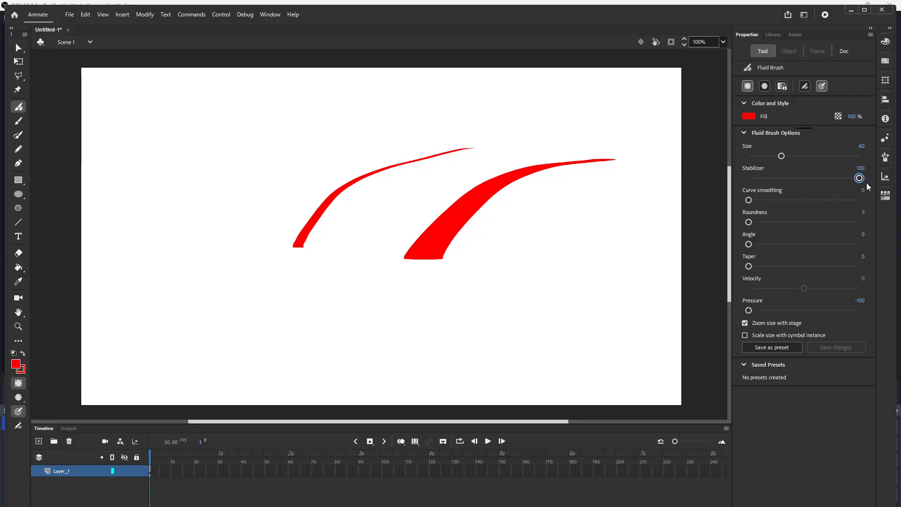
{"action": "mouse_move", "coordinate": [234, 236]}
{"action": "left_mouse_down"}
{"action": "mouse_move", "coordinate": [241, 161]}
{"action": "mouse_move", "coordinate": [359, 130]}
{"action": "left_mouse_up"}
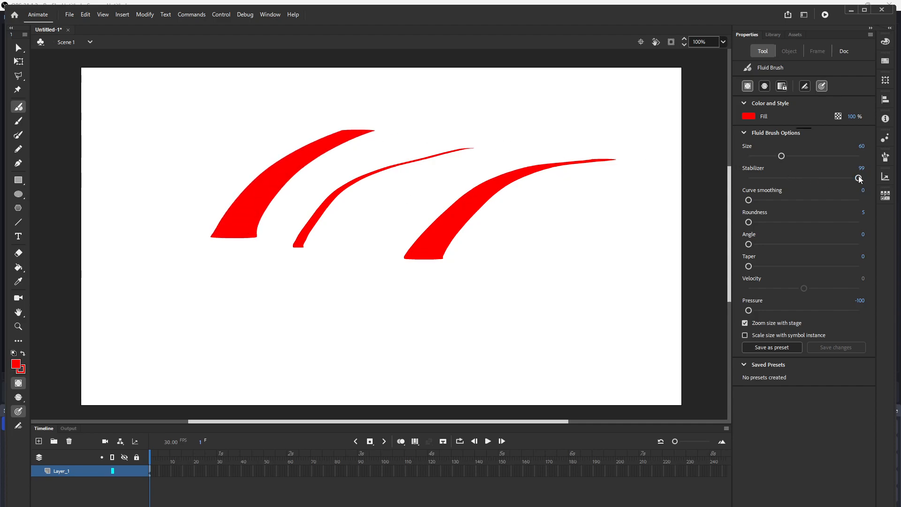
{"action": "left_click_drag", "start_coordinate": [860, 178], "coordinate": [782, 178]}
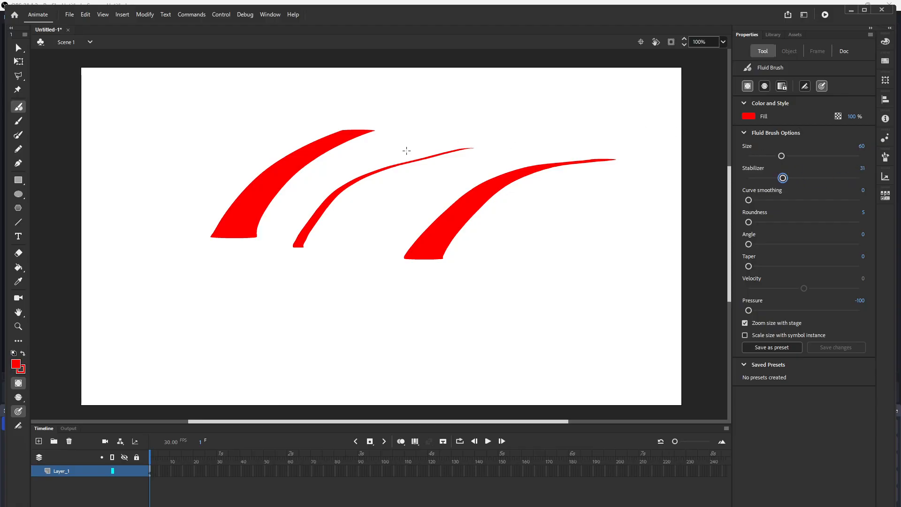
{"action": "mouse_move", "coordinate": [179, 236]}
{"action": "left_mouse_down"}
{"action": "mouse_move", "coordinate": [186, 210]}
{"action": "mouse_move", "coordinate": [307, 100]}
{"action": "mouse_move", "coordinate": [345, 106]}
{"action": "left_mouse_up"}
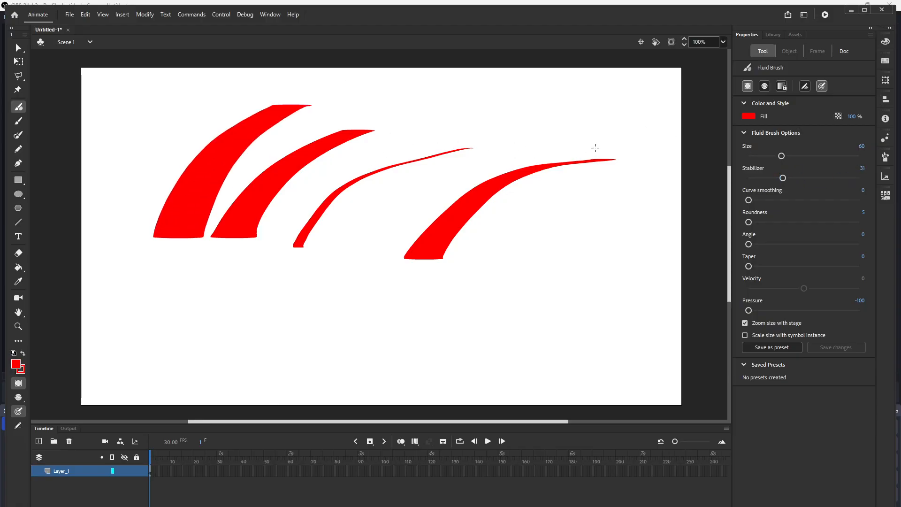
{"action": "left_click_drag", "start_coordinate": [781, 178], "coordinate": [730, 177]}
{"action": "left_click_drag", "start_coordinate": [479, 241], "coordinate": [596, 188]}
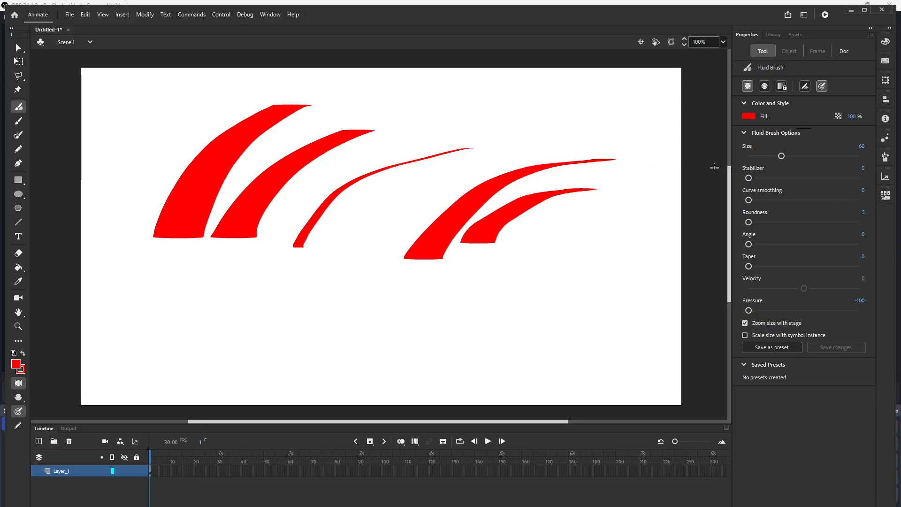
Step: Set the stabilizer to 11, paint three wavy ribbon strokes in the lower canvas, and raise the curve smoothing to 94 for the last
{"action": "left_click_drag", "start_coordinate": [749, 178], "coordinate": [796, 200]}
{"action": "mouse_move", "coordinate": [472, 286]}
{"action": "left_mouse_down"}
{"action": "mouse_move", "coordinate": [511, 256]}
{"action": "mouse_move", "coordinate": [661, 203]}
{"action": "left_mouse_up"}
{"action": "mouse_move", "coordinate": [147, 336]}
{"action": "left_mouse_down"}
{"action": "mouse_move", "coordinate": [344, 241]}
{"action": "mouse_move", "coordinate": [393, 205]}
{"action": "left_mouse_up"}
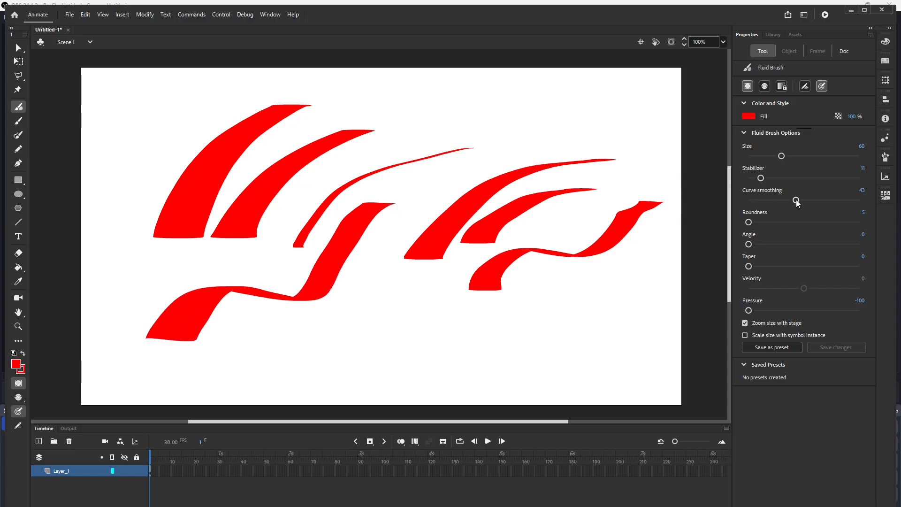
{"action": "left_click_drag", "start_coordinate": [854, 207], "coordinate": [856, 208]}
{"action": "mouse_move", "coordinate": [317, 321]}
{"action": "left_mouse_down"}
{"action": "mouse_move", "coordinate": [424, 303]}
{"action": "mouse_move", "coordinate": [466, 330]}
{"action": "mouse_move", "coordinate": [616, 295]}
{"action": "left_mouse_up"}
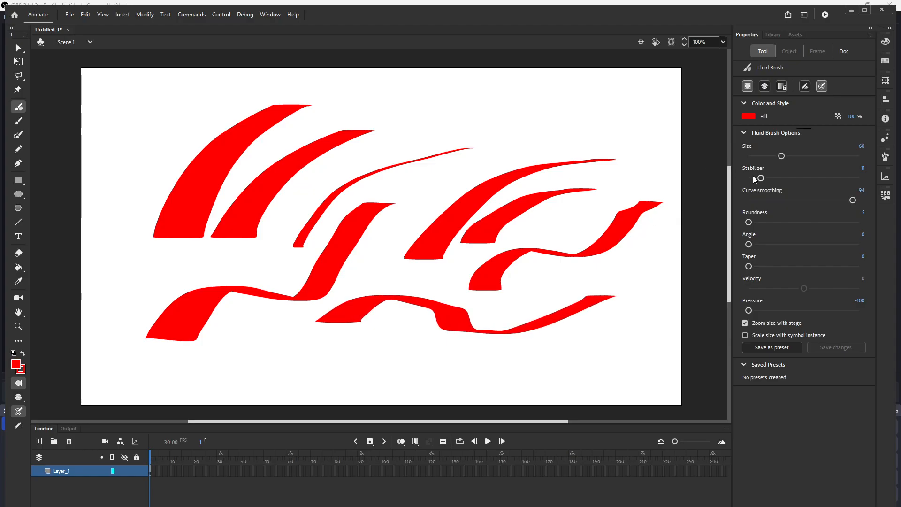
Step: Set the Fluid Brush size to 9 and undo all the curved and wavy strokes to clear the canvas
{"action": "left_click_drag", "start_coordinate": [782, 156], "coordinate": [754, 156]}
{"action": "key", "text": "ctrl+z"}
{"action": "key", "text": "ctrl+z"}
{"action": "key", "text": "ctrl+z"}
{"action": "key", "text": "ctrl+z"}
{"action": "key", "text": "ctrl+z"}
{"action": "key", "text": "ctrl+z"}
{"action": "key", "text": "ctrl+z"}
{"action": "key", "text": "ctrl+z"}
{"action": "key", "text": "ctrl+z"}
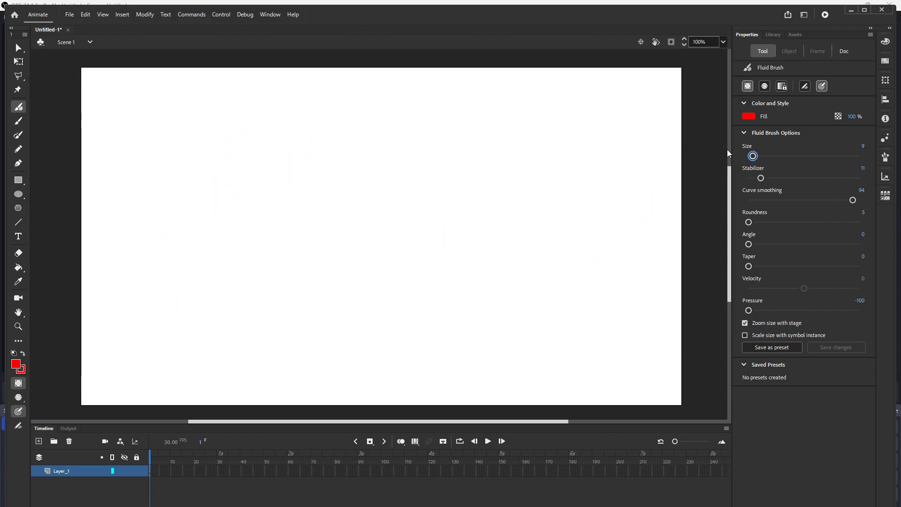
Step: Paint a long thin curve across the middle of the canvas with the Fluid Brush
{"action": "mouse_move", "coordinate": [277, 258]}
{"action": "left_mouse_down"}
{"action": "mouse_move", "coordinate": [326, 197]}
{"action": "mouse_move", "coordinate": [509, 180]}
{"action": "left_mouse_up"}
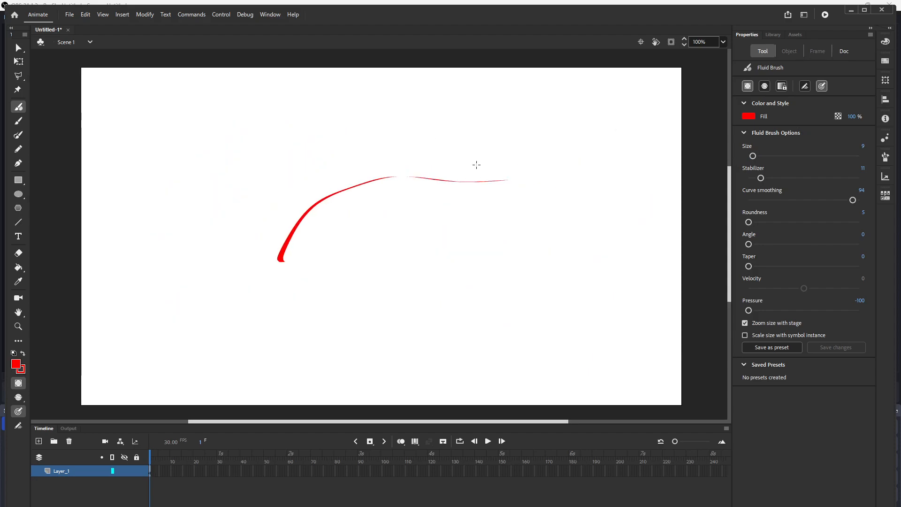
Step: Paint another thin rising curve, set the Fluid Brush size to 49, and paint wide ribbon strokes across the canvas
{"action": "left_click_drag", "start_coordinate": [354, 257], "coordinate": [516, 212]}
{"action": "left_click_drag", "start_coordinate": [753, 156], "coordinate": [776, 156]}
{"action": "mouse_move", "coordinate": [410, 288]}
{"action": "left_mouse_down"}
{"action": "mouse_move", "coordinate": [533, 218]}
{"action": "mouse_move", "coordinate": [622, 208]}
{"action": "left_mouse_up"}
{"action": "mouse_move", "coordinate": [172, 258]}
{"action": "left_mouse_down"}
{"action": "mouse_move", "coordinate": [236, 174]}
{"action": "mouse_move", "coordinate": [307, 180]}
{"action": "mouse_move", "coordinate": [356, 137]}
{"action": "mouse_move", "coordinate": [452, 104]}
{"action": "mouse_move", "coordinate": [551, 121]}
{"action": "left_mouse_up"}
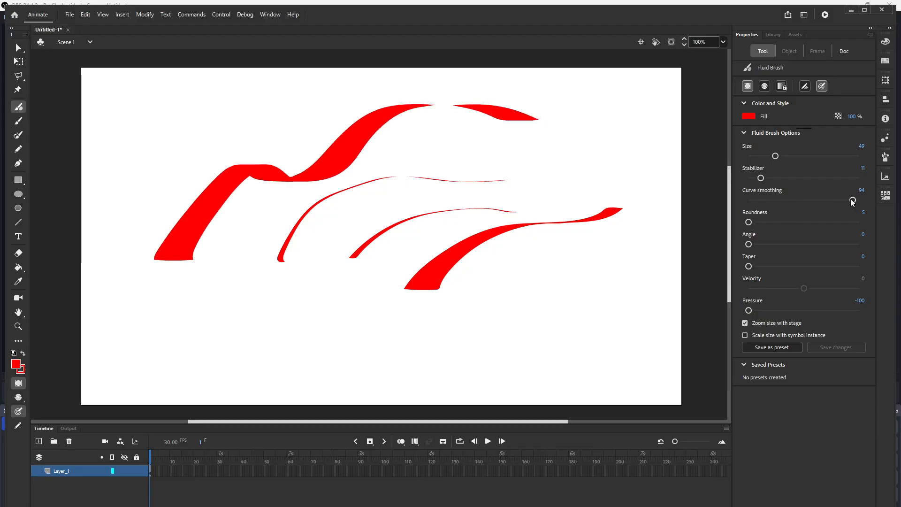
Step: Set curve smoothing to 0 and paint two thick strokes at roundness 57, then two at roundness 100
{"action": "left_click_drag", "start_coordinate": [850, 199], "coordinate": [741, 179]}
{"action": "left_click_drag", "start_coordinate": [749, 222], "coordinate": [809, 222]}
{"action": "left_click_drag", "start_coordinate": [492, 171], "coordinate": [657, 148]}
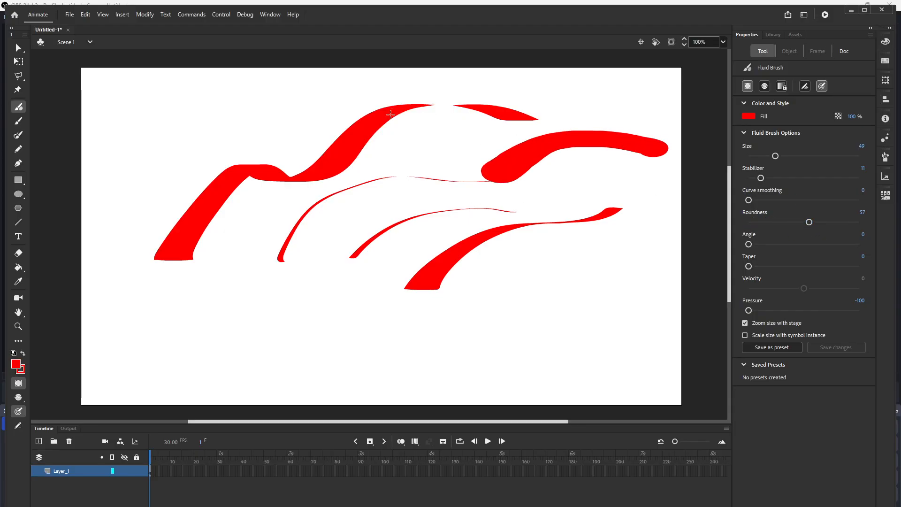
{"action": "mouse_move", "coordinate": [226, 311]}
{"action": "left_mouse_down"}
{"action": "mouse_move", "coordinate": [263, 241]}
{"action": "mouse_move", "coordinate": [319, 192]}
{"action": "left_mouse_up"}
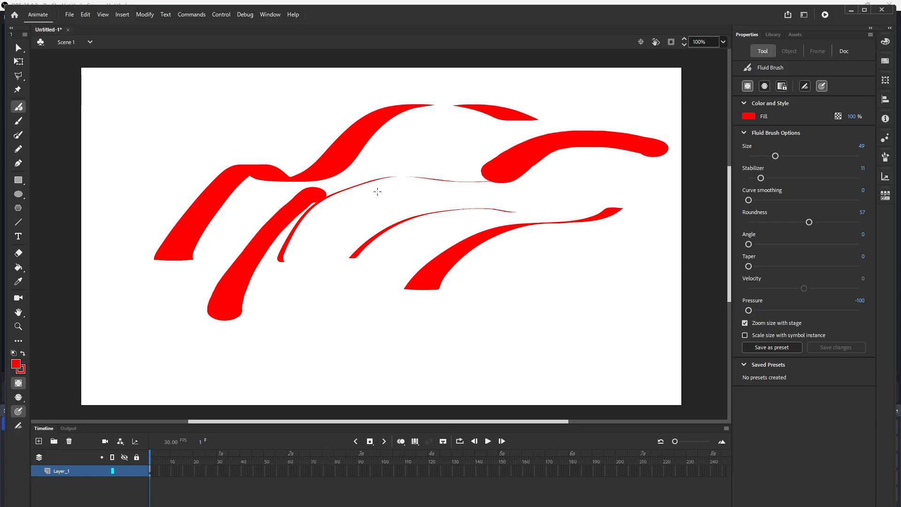
{"action": "left_click_drag", "start_coordinate": [807, 223], "coordinate": [863, 223]}
{"action": "left_click", "coordinate": [373, 288]}
{"action": "left_click_drag", "start_coordinate": [373, 291], "coordinate": [491, 209]}
{"action": "left_click_drag", "start_coordinate": [474, 316], "coordinate": [575, 258]}
Step: Set the brush size to 3 and paint three thin round-ended strokes in the upper canvas
{"action": "left_click_drag", "start_coordinate": [775, 156], "coordinate": [750, 155]}
{"action": "mouse_move", "coordinate": [284, 137]}
{"action": "left_mouse_down"}
{"action": "mouse_move", "coordinate": [329, 105]}
{"action": "mouse_move", "coordinate": [396, 89]}
{"action": "left_mouse_up"}
{"action": "mouse_move", "coordinate": [396, 162]}
{"action": "left_mouse_down"}
{"action": "mouse_move", "coordinate": [402, 153]}
{"action": "mouse_move", "coordinate": [547, 135]}
{"action": "left_mouse_up"}
{"action": "left_click_drag", "start_coordinate": [576, 130], "coordinate": [605, 104]}
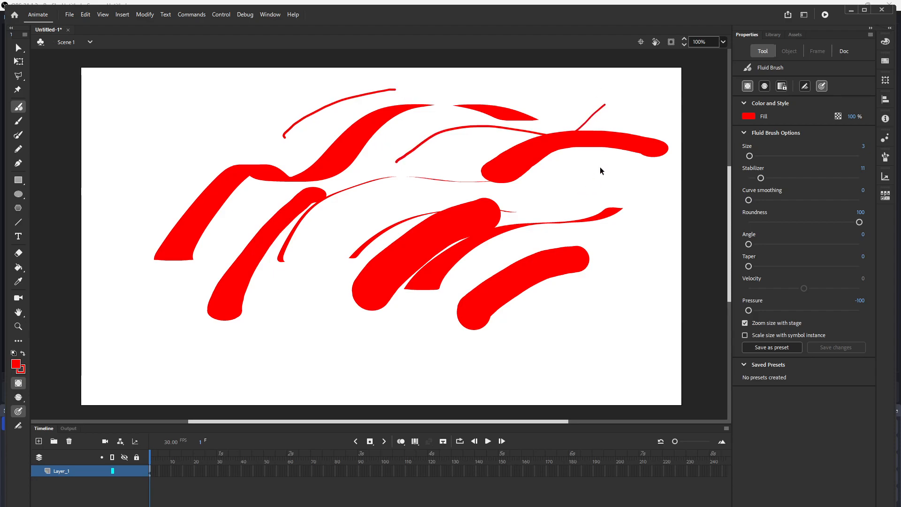
Step: Undo all the ribbon, thick and thin strokes to clear the canvas
{"action": "key", "text": "ctrl+z"}
{"action": "key", "text": "ctrl+z"}
{"action": "key", "text": "ctrl+z"}
{"action": "key", "text": "ctrl+z"}
{"action": "key", "text": "ctrl+z"}
{"action": "key", "text": "ctrl+z"}
{"action": "key", "text": "ctrl+z"}
{"action": "key", "text": "ctrl+z"}
{"action": "key", "text": "ctrl+z"}
{"action": "key", "text": "ctrl+z"}
{"action": "key", "text": "ctrl+z"}
{"action": "key", "text": "ctrl+z"}
{"action": "key", "text": "ctrl+z"}
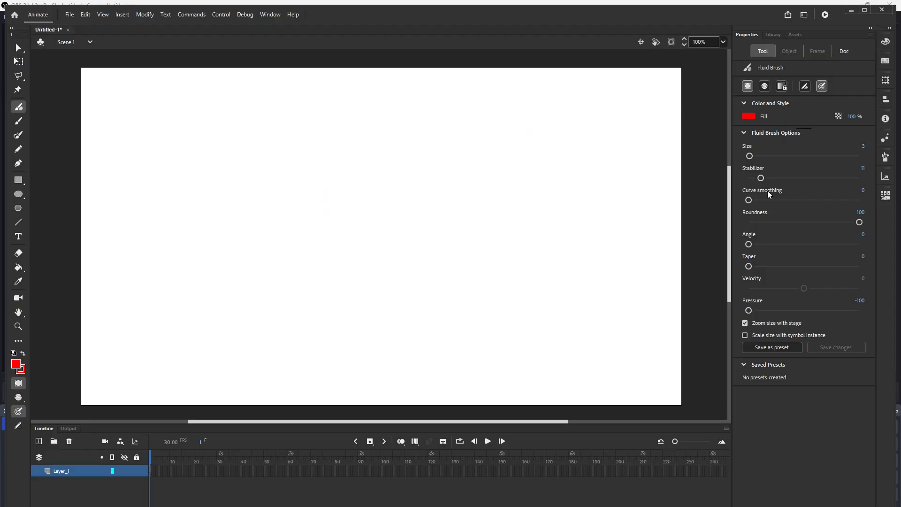
Step: Set roundness to 5 and angle to 94, and paint two rising curves at size 3 and two at size 44
{"action": "left_click_drag", "start_coordinate": [860, 222], "coordinate": [855, 222]}
{"action": "left_click_drag", "start_coordinate": [748, 244], "coordinate": [806, 244]}
{"action": "left_click_drag", "start_coordinate": [430, 203], "coordinate": [606, 152]}
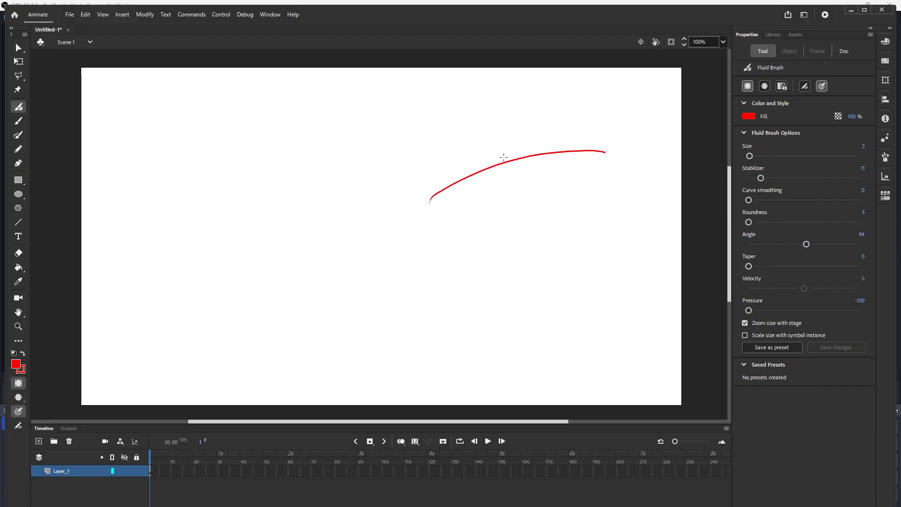
{"action": "left_click_drag", "start_coordinate": [277, 267], "coordinate": [408, 131]}
{"action": "left_click_drag", "start_coordinate": [749, 156], "coordinate": [773, 157]}
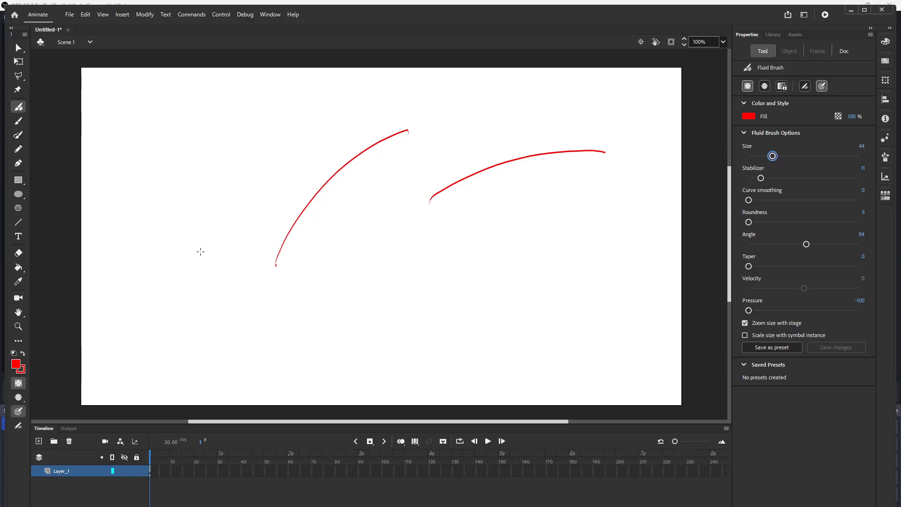
{"action": "mouse_move", "coordinate": [201, 264]}
{"action": "left_mouse_down"}
{"action": "mouse_move", "coordinate": [281, 147]}
{"action": "mouse_move", "coordinate": [357, 123]}
{"action": "left_mouse_up"}
{"action": "left_click_drag", "start_coordinate": [349, 280], "coordinate": [499, 160]}
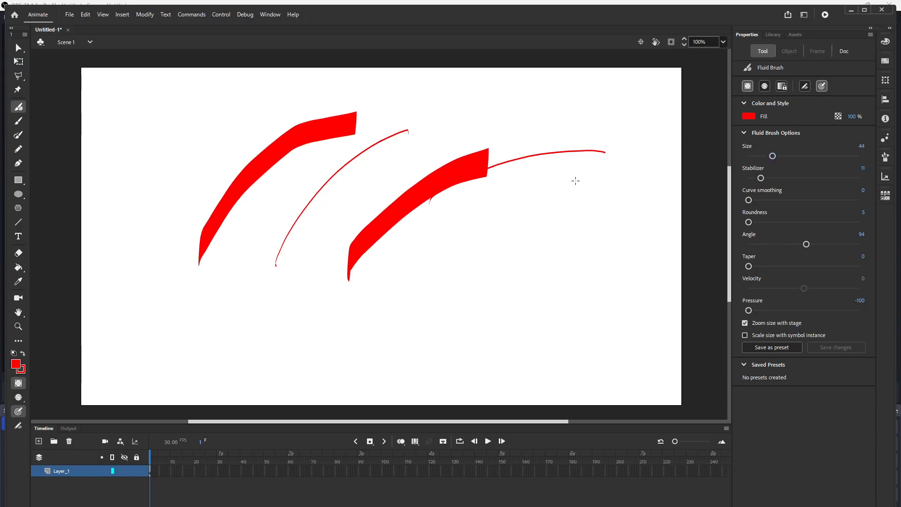
Step: Paint flat and slanted ribbon strokes with the angle at 180, and vertical strokes along the canvas's left edge with it at 57
{"action": "left_click_drag", "start_coordinate": [805, 245], "coordinate": [859, 244]}
{"action": "mouse_move", "coordinate": [442, 279]}
{"action": "left_mouse_down"}
{"action": "mouse_move", "coordinate": [478, 278]}
{"action": "mouse_move", "coordinate": [643, 161]}
{"action": "left_mouse_up"}
{"action": "mouse_move", "coordinate": [545, 244]}
{"action": "left_mouse_down"}
{"action": "mouse_move", "coordinate": [436, 311]}
{"action": "mouse_move", "coordinate": [402, 309]}
{"action": "left_mouse_up"}
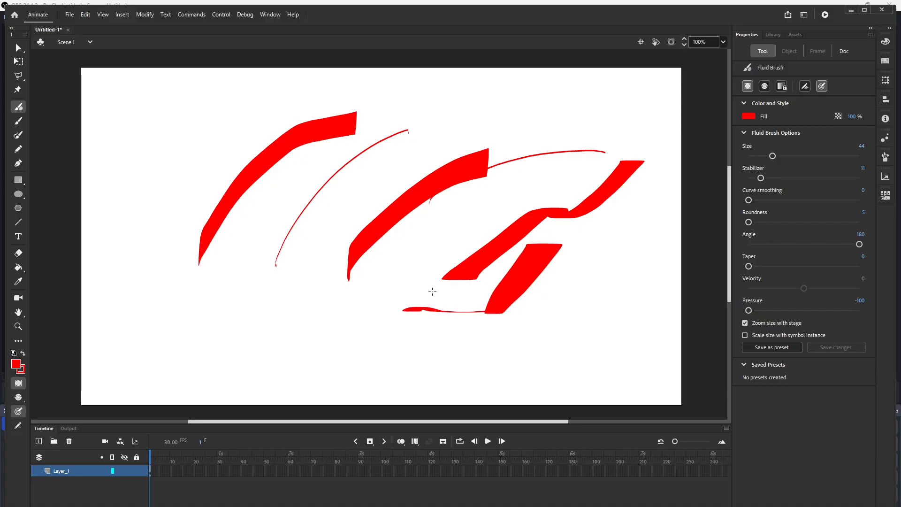
{"action": "mouse_move", "coordinate": [420, 265]}
{"action": "left_mouse_down"}
{"action": "mouse_move", "coordinate": [271, 316]}
{"action": "mouse_move", "coordinate": [202, 308]}
{"action": "left_mouse_up"}
{"action": "mouse_move", "coordinate": [234, 341]}
{"action": "left_mouse_down"}
{"action": "mouse_move", "coordinate": [418, 338]}
{"action": "mouse_move", "coordinate": [516, 325]}
{"action": "mouse_move", "coordinate": [565, 340]}
{"action": "left_mouse_up"}
{"action": "mouse_move", "coordinate": [643, 221]}
{"action": "left_mouse_down"}
{"action": "mouse_move", "coordinate": [601, 277]}
{"action": "mouse_move", "coordinate": [586, 275]}
{"action": "left_mouse_up"}
{"action": "left_click_drag", "start_coordinate": [504, 111], "coordinate": [609, 111]}
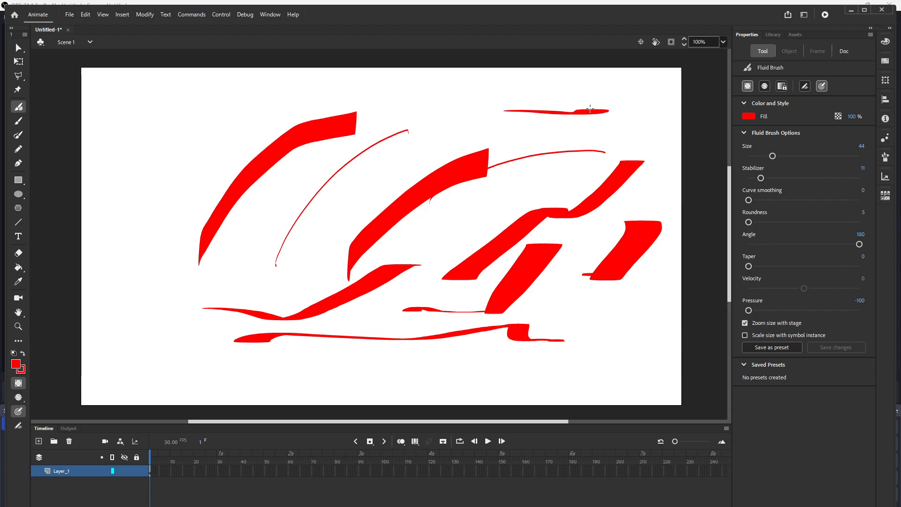
{"action": "left_click_drag", "start_coordinate": [489, 131], "coordinate": [549, 128]}
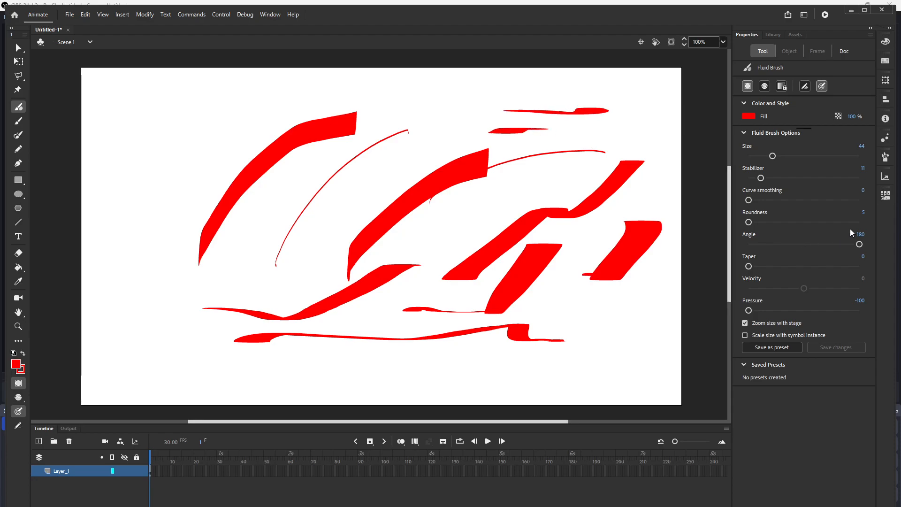
{"action": "left_click_drag", "start_coordinate": [861, 246], "coordinate": [784, 244]}
{"action": "mouse_move", "coordinate": [141, 107]}
{"action": "left_mouse_down"}
{"action": "mouse_move", "coordinate": [149, 165]}
{"action": "mouse_move", "coordinate": [127, 224]}
{"action": "mouse_move", "coordinate": [139, 259]}
{"action": "mouse_move", "coordinate": [135, 297]}
{"action": "left_mouse_up"}
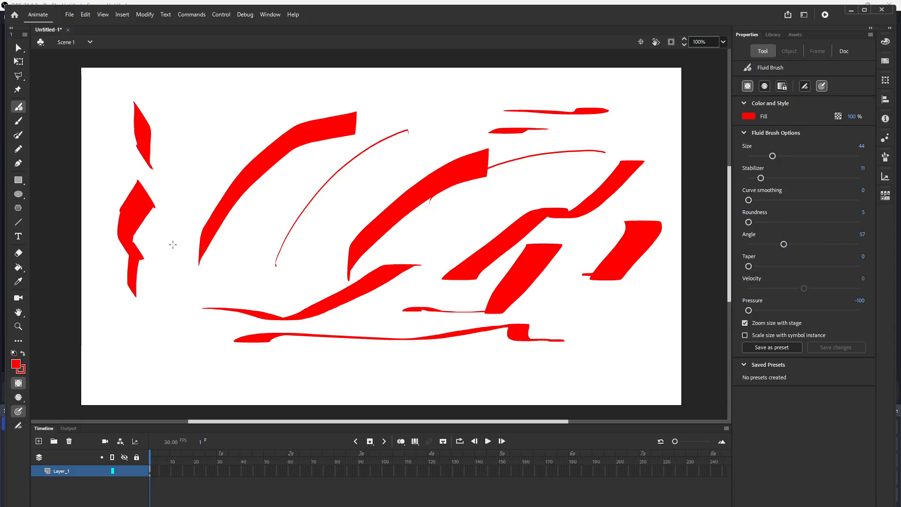
Step: Undo all the angled brush strokes to clear the canvas
{"action": "key", "text": "ctrl+z"}
{"action": "key", "text": "ctrl+z"}
{"action": "key", "text": "ctrl+z"}
{"action": "key", "text": "ctrl+z"}
{"action": "key", "text": "ctrl+z"}
{"action": "key", "text": "ctrl+z"}
{"action": "key", "text": "ctrl+z"}
{"action": "key", "text": "ctrl+z"}
{"action": "key", "text": "ctrl+z"}
{"action": "key", "text": "ctrl+z"}
{"action": "key", "text": "ctrl+z"}
{"action": "key", "text": "ctrl+z"}
{"action": "key", "text": "ctrl+z"}
{"action": "key", "text": "ctrl+z"}
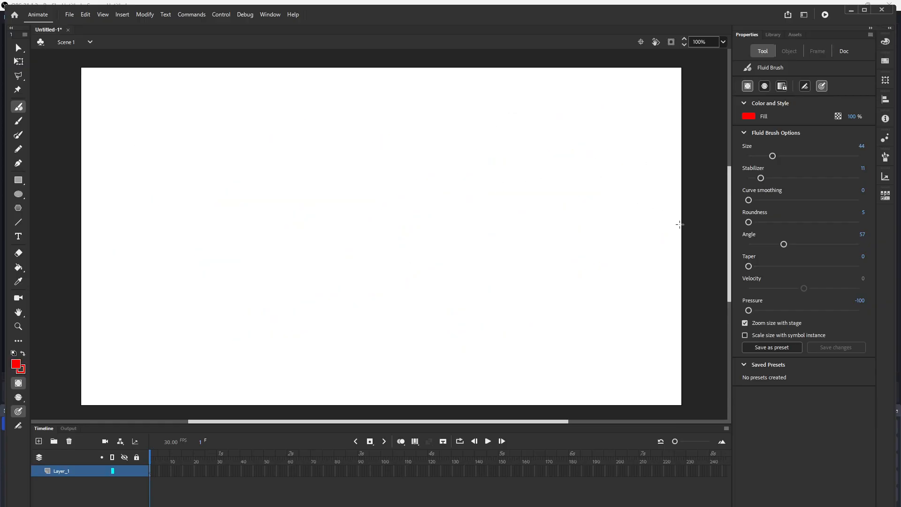
Step: Set the angle to 0 and paint two rising strokes at taper 70, then two at taper 20
{"action": "left_click_drag", "start_coordinate": [753, 243], "coordinate": [826, 266]}
{"action": "left_click_drag", "start_coordinate": [292, 262], "coordinate": [445, 157]}
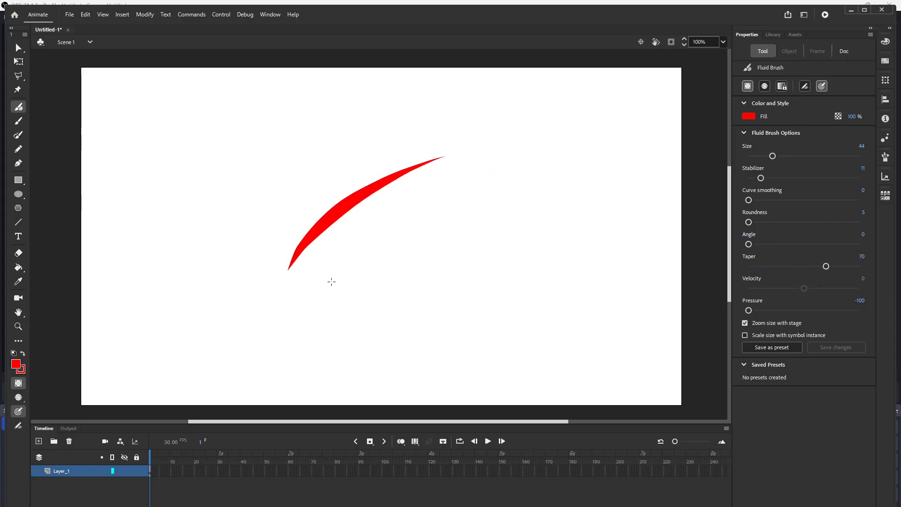
{"action": "left_click_drag", "start_coordinate": [330, 286], "coordinate": [583, 147]}
{"action": "left_click_drag", "start_coordinate": [826, 265], "coordinate": [771, 267]}
{"action": "mouse_move", "coordinate": [207, 226]}
{"action": "left_mouse_down"}
{"action": "mouse_move", "coordinate": [426, 127]}
{"action": "mouse_move", "coordinate": [471, 124]}
{"action": "left_mouse_up"}
{"action": "left_click_drag", "start_coordinate": [402, 280], "coordinate": [552, 204]}
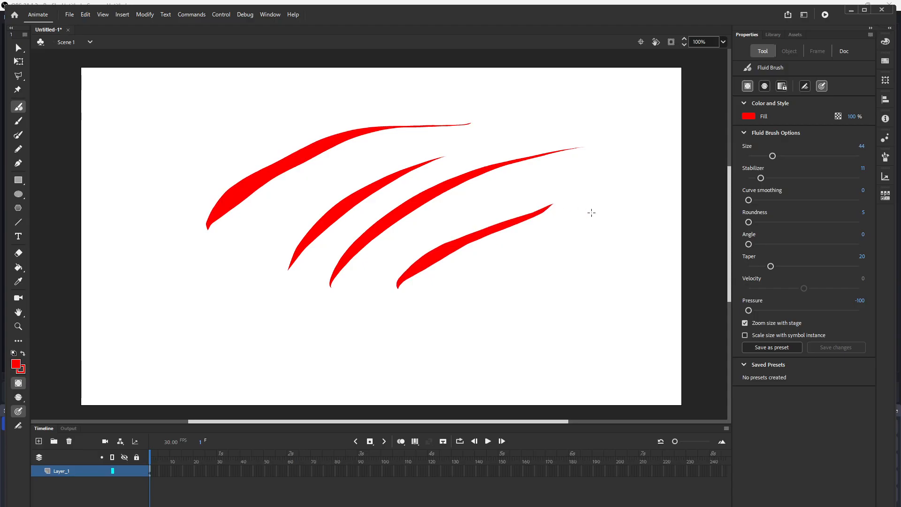
Step: Paint one rising stroke at taper 0 and two in the lower canvas at taper 100
{"action": "left_click_drag", "start_coordinate": [771, 266], "coordinate": [722, 269]}
{"action": "mouse_move", "coordinate": [145, 271]}
{"action": "left_mouse_down"}
{"action": "mouse_move", "coordinate": [268, 137]}
{"action": "mouse_move", "coordinate": [318, 129]}
{"action": "left_mouse_up"}
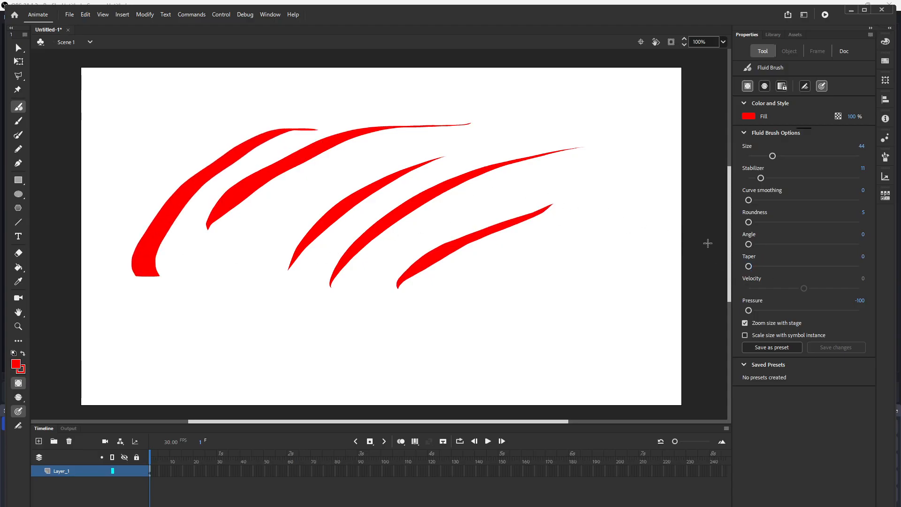
{"action": "left_click_drag", "start_coordinate": [765, 266], "coordinate": [860, 266]}
{"action": "left_click_drag", "start_coordinate": [413, 332], "coordinate": [624, 227]}
{"action": "left_click_drag", "start_coordinate": [455, 324], "coordinate": [608, 268]}
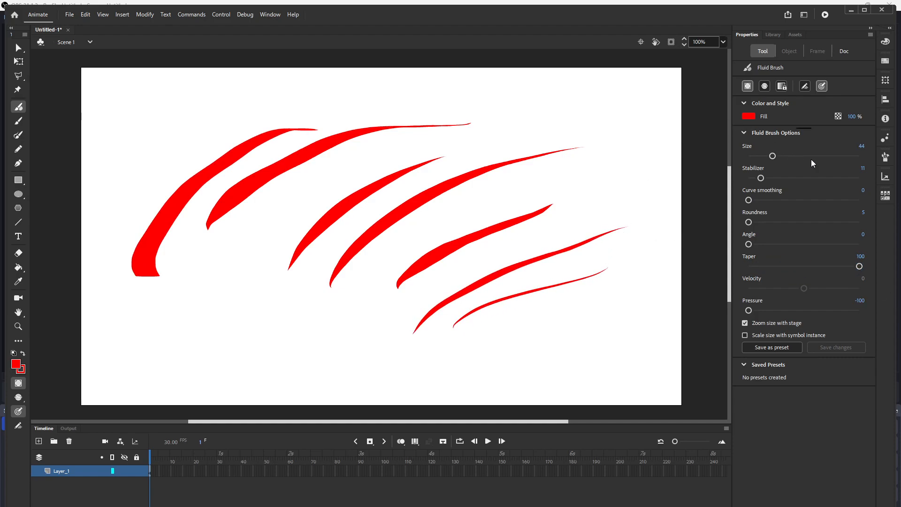
Step: Set the brush size to 117 and paint two tapered strokes, then four more with stabilizer 73 and curve smoothing 45
{"action": "left_click_drag", "start_coordinate": [772, 156], "coordinate": [813, 156]}
{"action": "mouse_move", "coordinate": [300, 209]}
{"action": "left_mouse_down"}
{"action": "mouse_move", "coordinate": [469, 137]}
{"action": "mouse_move", "coordinate": [604, 123]}
{"action": "left_mouse_up"}
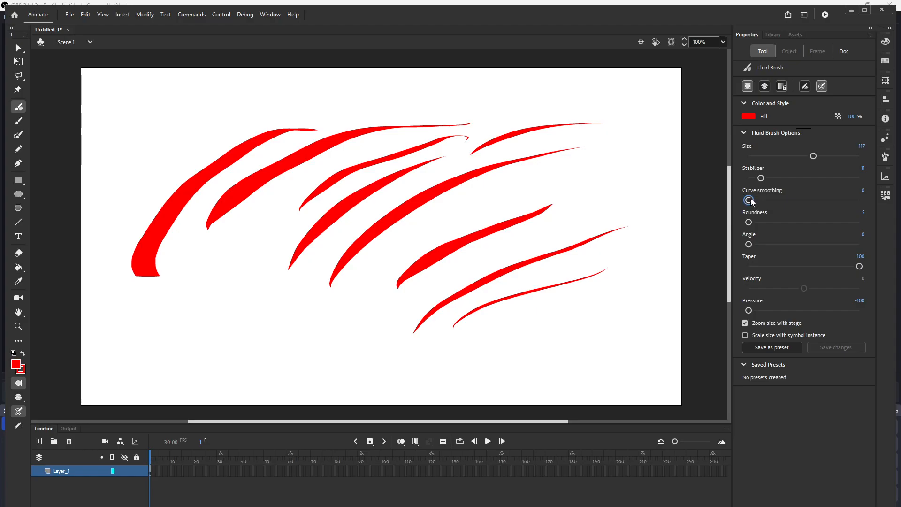
{"action": "left_click_drag", "start_coordinate": [761, 178], "coordinate": [829, 178]}
{"action": "left_click_drag", "start_coordinate": [192, 325], "coordinate": [360, 188]}
{"action": "mouse_move", "coordinate": [249, 329]}
{"action": "left_mouse_down"}
{"action": "mouse_move", "coordinate": [413, 246]}
{"action": "mouse_move", "coordinate": [403, 255]}
{"action": "left_mouse_up"}
{"action": "left_click_drag", "start_coordinate": [312, 321], "coordinate": [486, 317]}
{"action": "mouse_move", "coordinate": [572, 299]}
{"action": "left_mouse_down"}
{"action": "mouse_move", "coordinate": [427, 346]}
{"action": "mouse_move", "coordinate": [359, 347]}
{"action": "left_mouse_up"}
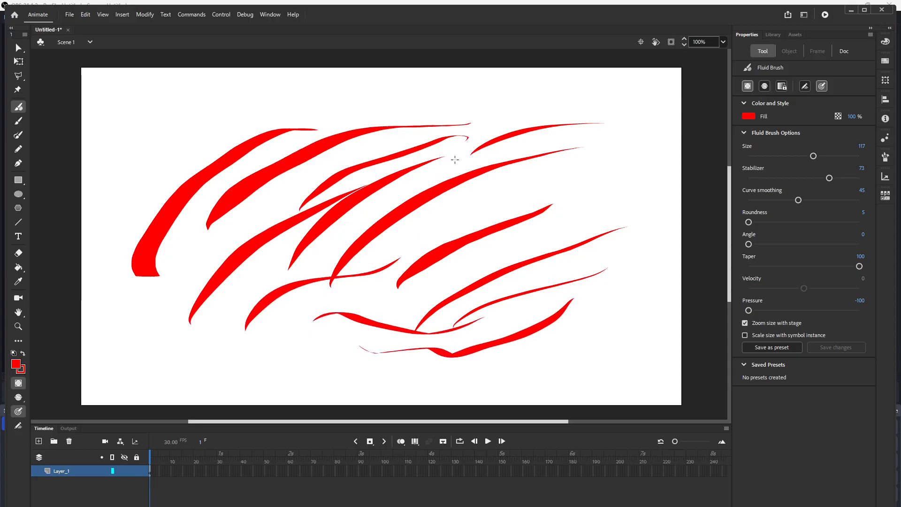
Step: Undo all the tapered strokes to clear the canvas
{"action": "key", "text": "ctrl+z"}
{"action": "key", "text": "ctrl+z"}
{"action": "key", "text": "ctrl+z"}
{"action": "key", "text": "ctrl+z"}
{"action": "key", "text": "ctrl+z"}
{"action": "key", "text": "ctrl+z"}
{"action": "key", "text": "ctrl+z"}
{"action": "key", "text": "ctrl+z"}
{"action": "key", "text": "ctrl+z"}
{"action": "key", "text": "ctrl+z"}
{"action": "key", "text": "ctrl+z"}
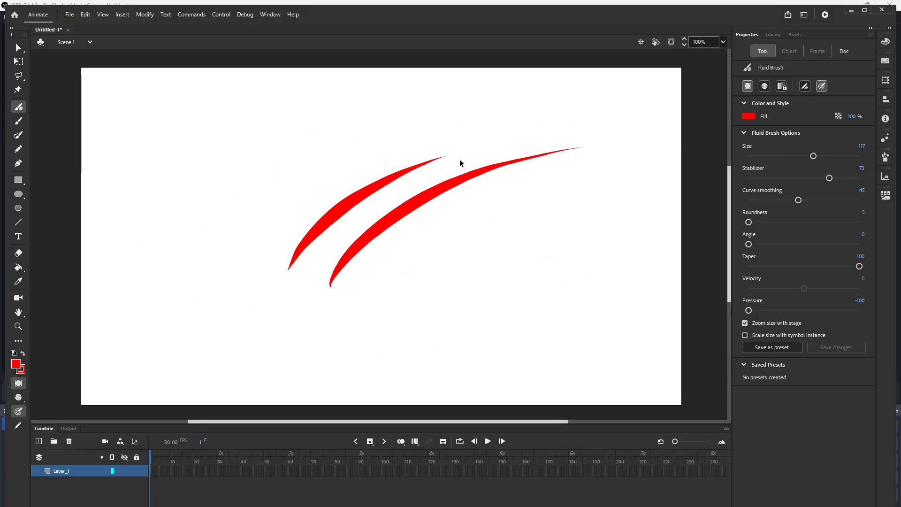
{"action": "key", "text": "ctrl+z"}
{"action": "key", "text": "ctrl+z"}
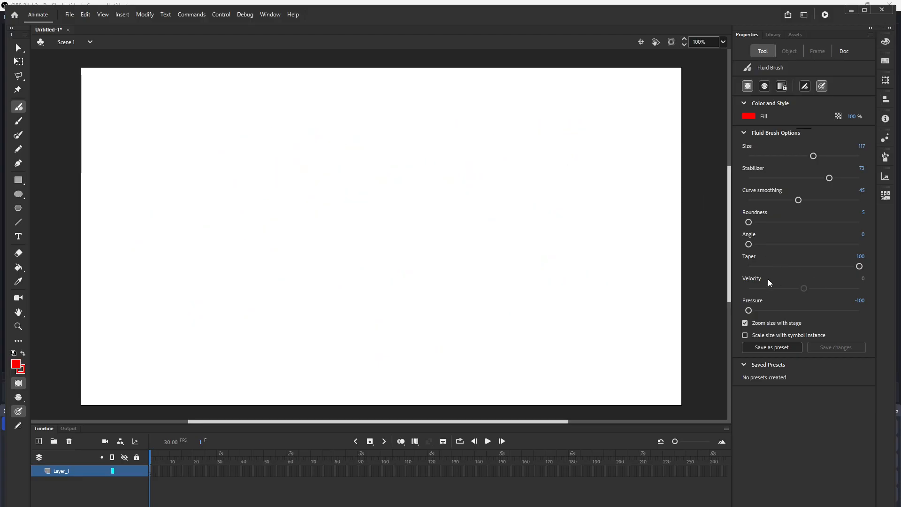
Step: Set pressure to 36, roundness to 54, angle to 89 and taper to 35, and paint two broad wavy strokes
{"action": "left_click_drag", "start_coordinate": [860, 267], "coordinate": [804, 266]}
{"action": "left_click_drag", "start_coordinate": [749, 310], "coordinate": [823, 310]}
{"action": "left_click_drag", "start_coordinate": [748, 221], "coordinate": [773, 227]}
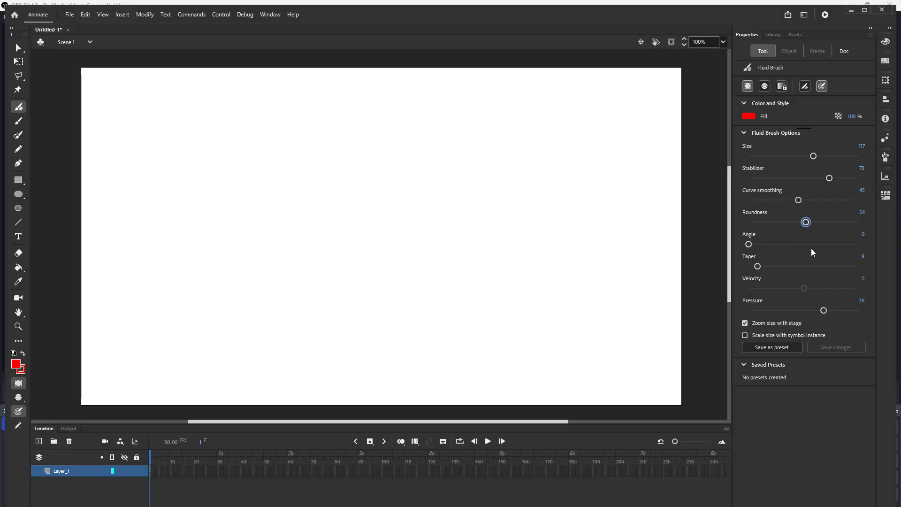
{"action": "left_click_drag", "start_coordinate": [751, 246], "coordinate": [807, 252]}
{"action": "left_click_drag", "start_coordinate": [758, 266], "coordinate": [788, 266]}
{"action": "mouse_move", "coordinate": [341, 256]}
{"action": "left_mouse_down"}
{"action": "mouse_move", "coordinate": [455, 170]}
{"action": "mouse_move", "coordinate": [557, 149]}
{"action": "mouse_move", "coordinate": [585, 125]}
{"action": "left_mouse_up"}
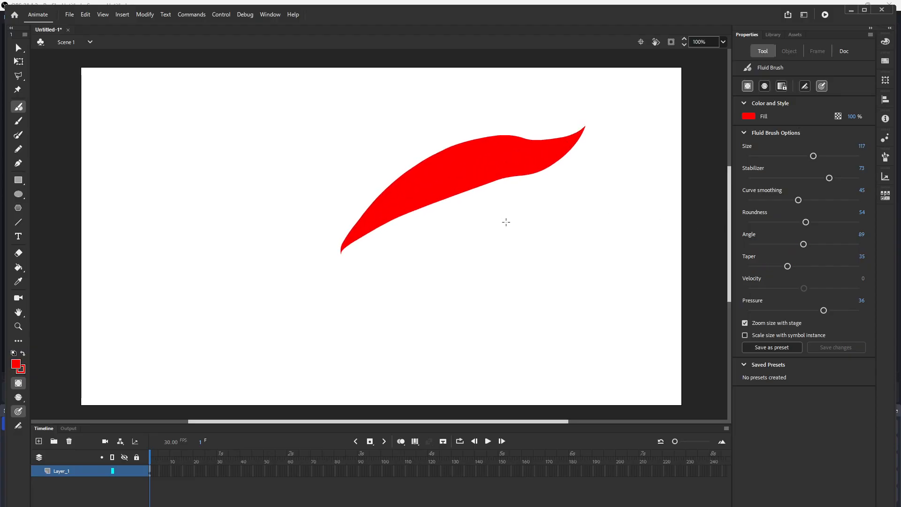
{"action": "mouse_move", "coordinate": [551, 223]}
{"action": "left_mouse_down"}
{"action": "mouse_move", "coordinate": [450, 290]}
{"action": "mouse_move", "coordinate": [398, 274]}
{"action": "mouse_move", "coordinate": [356, 289]}
{"action": "mouse_move", "coordinate": [317, 333]}
{"action": "left_mouse_up"}
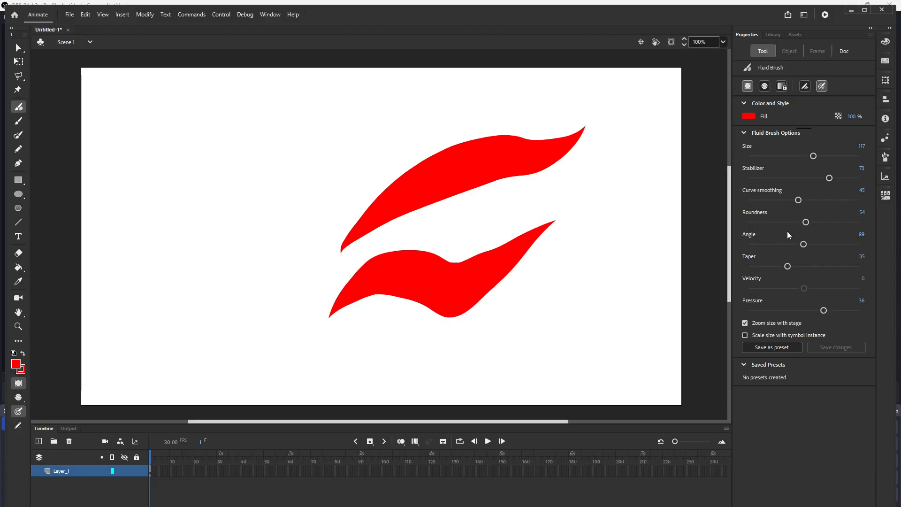
Step: Set the brush size to 32 and paint a wave and two squiggles, then one more squiggle with the stabilizer at 14
{"action": "left_click_drag", "start_coordinate": [812, 157], "coordinate": [766, 157]}
{"action": "mouse_move", "coordinate": [243, 230]}
{"action": "left_mouse_down"}
{"action": "mouse_move", "coordinate": [294, 153]}
{"action": "mouse_move", "coordinate": [378, 151]}
{"action": "mouse_move", "coordinate": [458, 89]}
{"action": "mouse_move", "coordinate": [569, 233]}
{"action": "mouse_move", "coordinate": [565, 248]}
{"action": "left_mouse_up"}
{"action": "mouse_move", "coordinate": [120, 161]}
{"action": "left_mouse_down"}
{"action": "mouse_move", "coordinate": [191, 213]}
{"action": "mouse_move", "coordinate": [211, 266]}
{"action": "mouse_move", "coordinate": [258, 282]}
{"action": "left_mouse_up"}
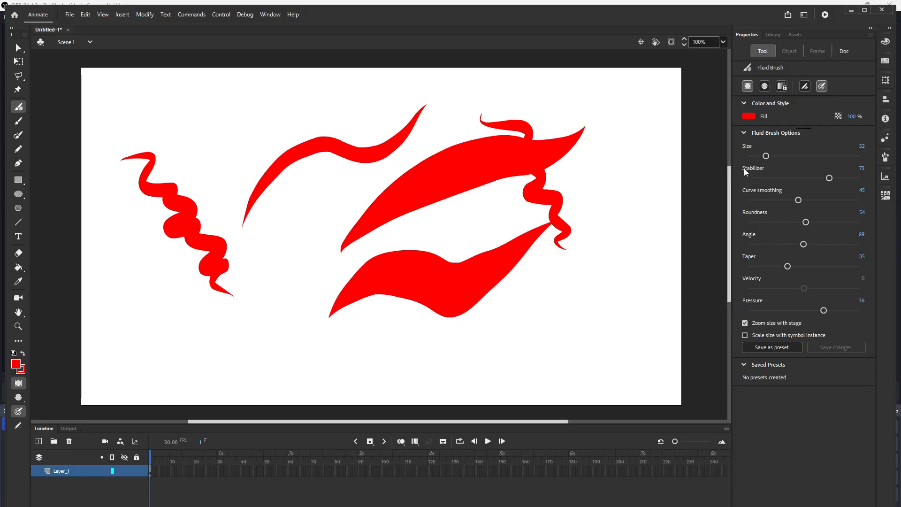
{"action": "left_click_drag", "start_coordinate": [829, 178], "coordinate": [764, 178]}
{"action": "left_click_drag", "start_coordinate": [272, 218], "coordinate": [319, 345]}
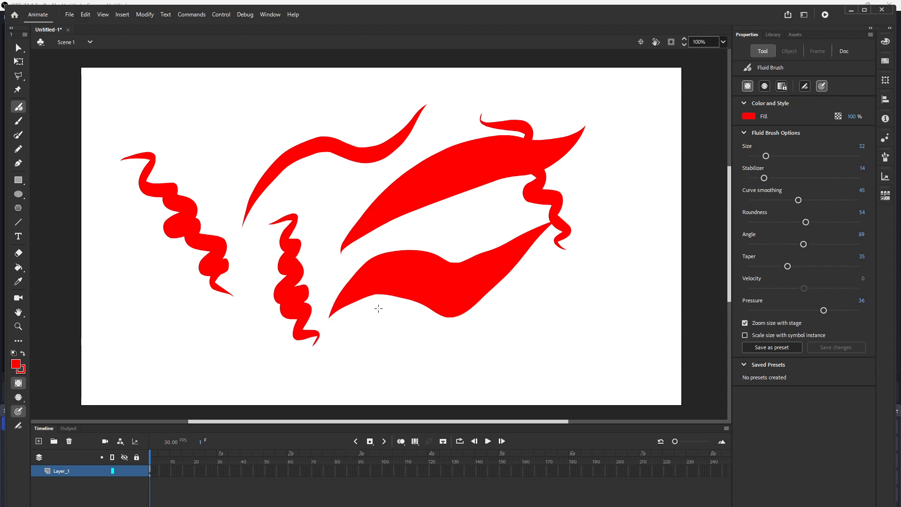
Step: Set the stabilizer to 89 and curve smoothing to 8, and paint short marks near the upper edge and a lower-left zigzag
{"action": "left_click_drag", "start_coordinate": [764, 178], "coordinate": [838, 178]}
{"action": "left_click_drag", "start_coordinate": [798, 200], "coordinate": [757, 200]}
{"action": "mouse_move", "coordinate": [402, 81]}
{"action": "left_mouse_down"}
{"action": "mouse_move", "coordinate": [451, 69]}
{"action": "mouse_move", "coordinate": [421, 91]}
{"action": "left_mouse_up"}
{"action": "left_click_drag", "start_coordinate": [409, 107], "coordinate": [445, 114]}
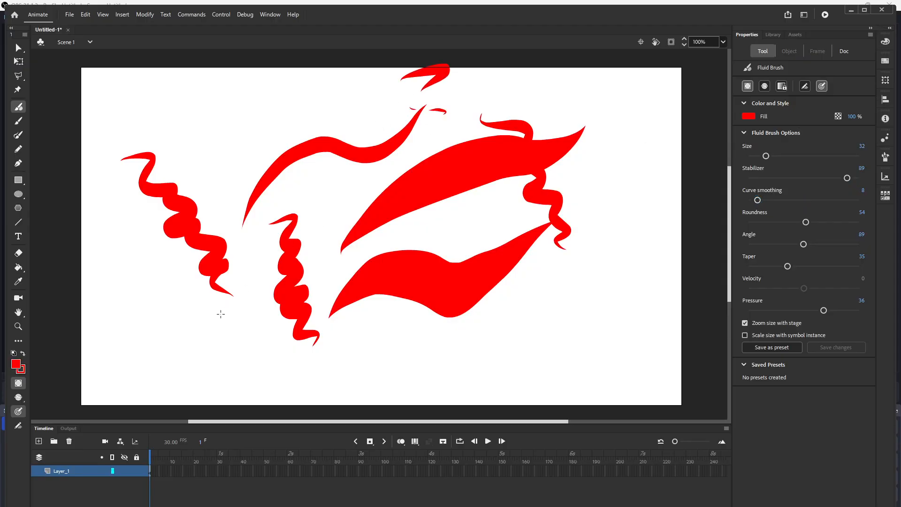
{"action": "mouse_move", "coordinate": [132, 253]}
{"action": "left_mouse_down"}
{"action": "mouse_move", "coordinate": [123, 263]}
{"action": "mouse_move", "coordinate": [221, 340]}
{"action": "left_mouse_up"}
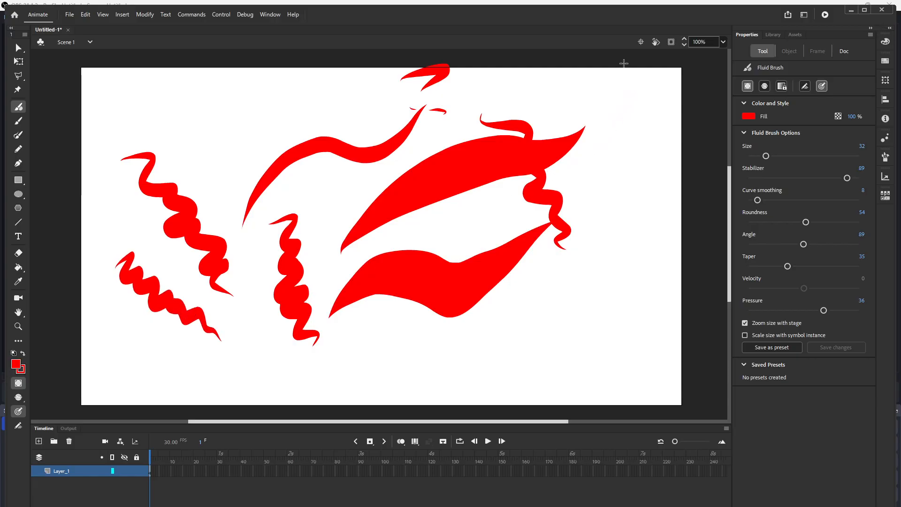
Step: Choose the Paint Normal brush mode and paint a squiggle across the upper wave and the broad red shape
{"action": "left_click", "coordinate": [765, 88]}
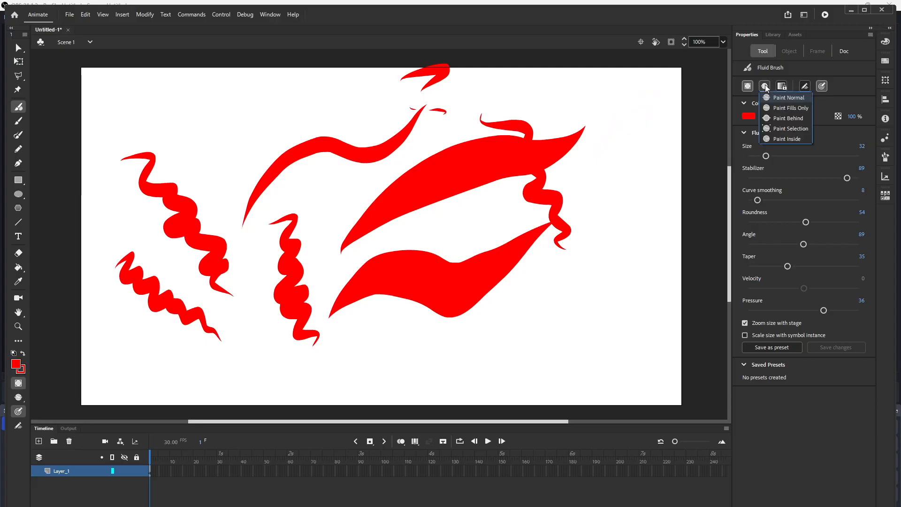
{"action": "left_click", "coordinate": [786, 98]}
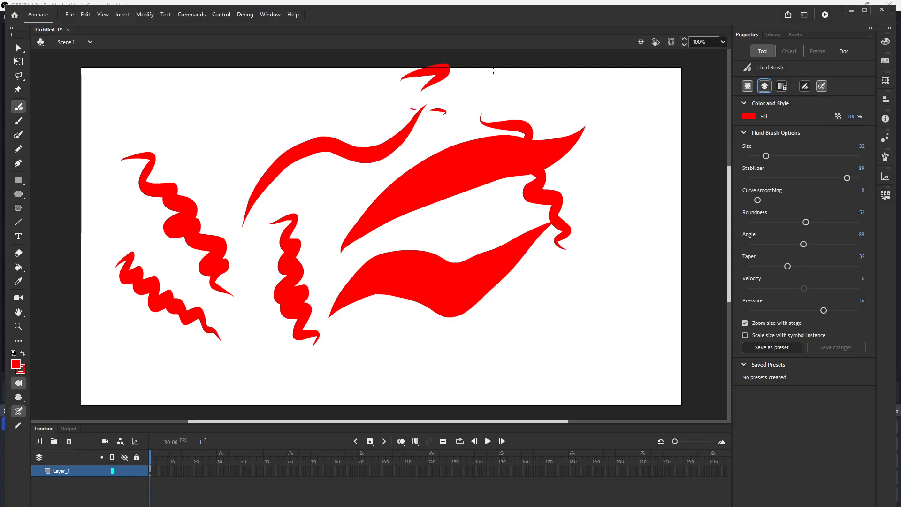
{"action": "mouse_move", "coordinate": [290, 83]}
{"action": "left_mouse_down"}
{"action": "mouse_move", "coordinate": [321, 87]}
{"action": "mouse_move", "coordinate": [406, 174]}
{"action": "mouse_move", "coordinate": [498, 231]}
{"action": "left_mouse_up"}
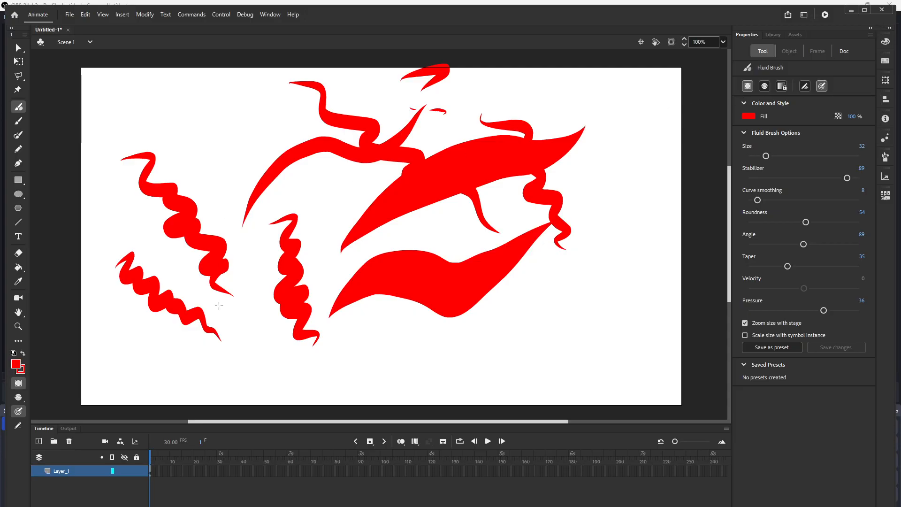
Step: Set the fill to green #33FF00, choose the Paint Fills Only mode, and paint a squiggle across each broad red shape
{"action": "left_click", "coordinate": [747, 117]}
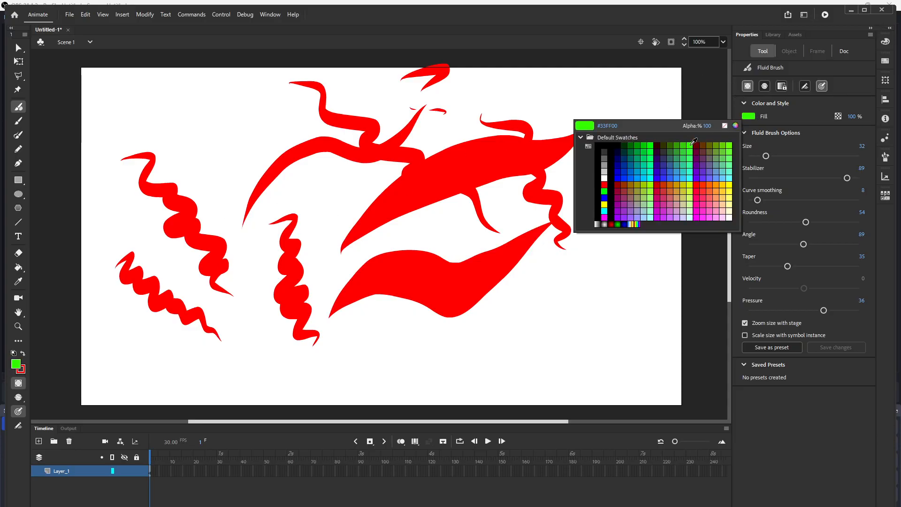
{"action": "left_click", "coordinate": [693, 142]}
{"action": "left_click", "coordinate": [764, 87]}
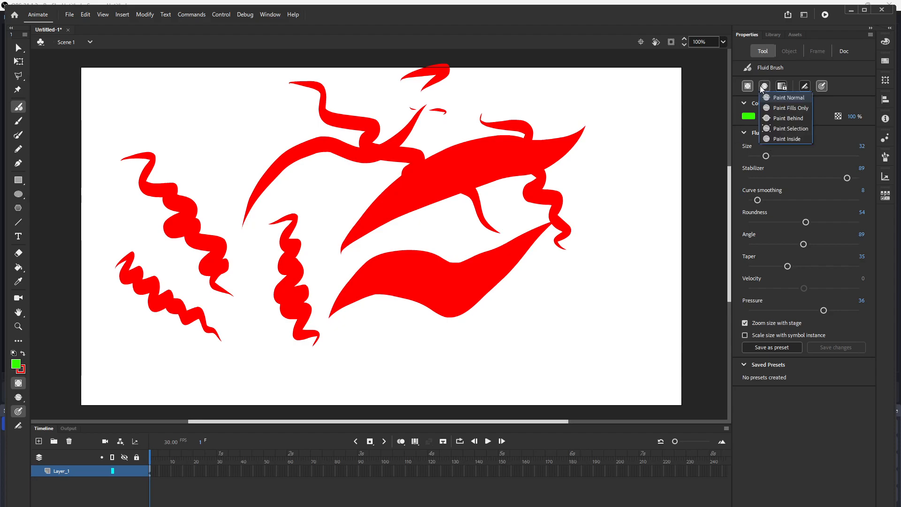
{"action": "left_click", "coordinate": [778, 109]}
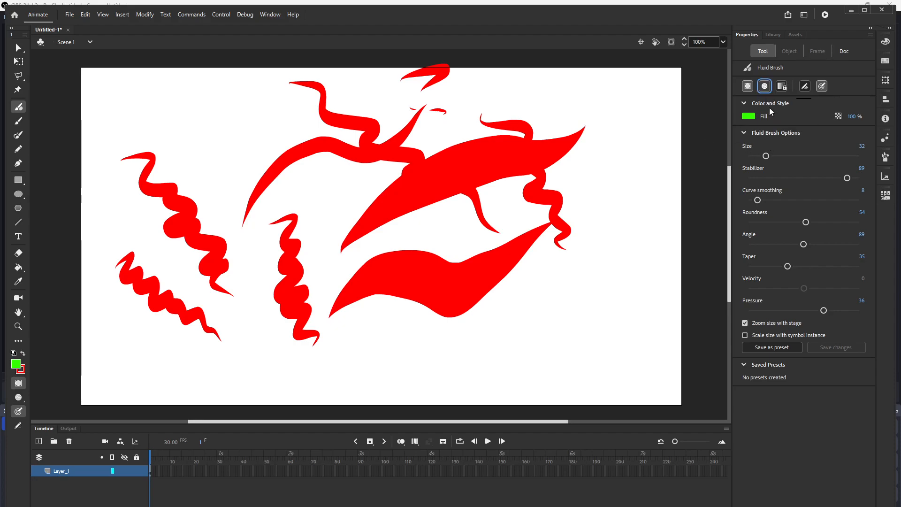
{"action": "mouse_move", "coordinate": [453, 119]}
{"action": "left_mouse_down"}
{"action": "mouse_move", "coordinate": [468, 155]}
{"action": "mouse_move", "coordinate": [489, 161]}
{"action": "mouse_move", "coordinate": [502, 180]}
{"action": "left_mouse_up"}
{"action": "mouse_move", "coordinate": [412, 234]}
{"action": "left_mouse_down"}
{"action": "mouse_move", "coordinate": [434, 300]}
{"action": "mouse_move", "coordinate": [430, 342]}
{"action": "left_mouse_up"}
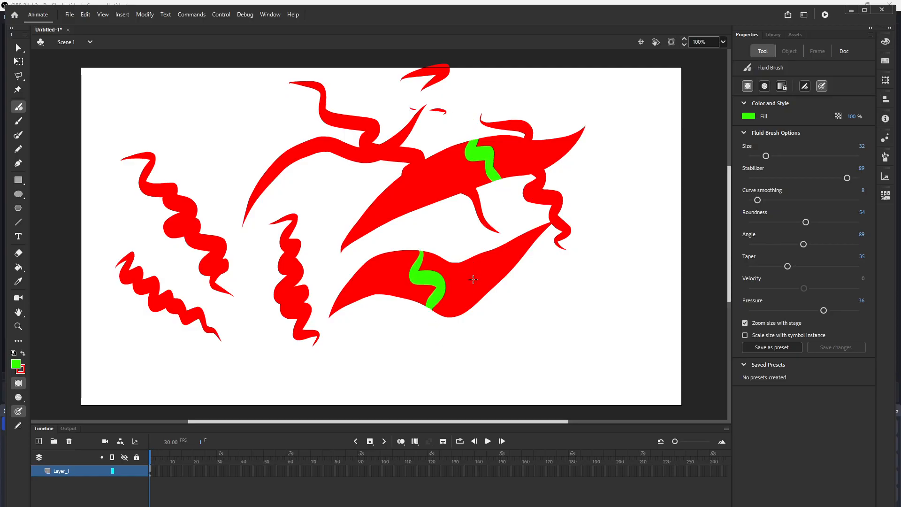
Step: Paint two more strokes over the lower broad red shape, and add two strokes across the upper one using the Paint Behind brush mode
{"action": "mouse_move", "coordinate": [470, 280]}
{"action": "left_mouse_down"}
{"action": "mouse_move", "coordinate": [520, 243]}
{"action": "mouse_move", "coordinate": [452, 286]}
{"action": "left_mouse_up"}
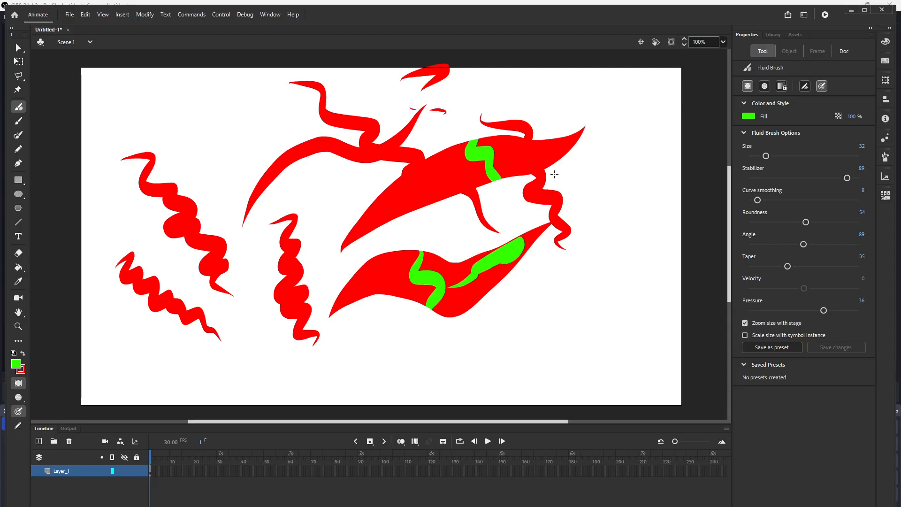
{"action": "left_click_drag", "start_coordinate": [441, 224], "coordinate": [521, 310]}
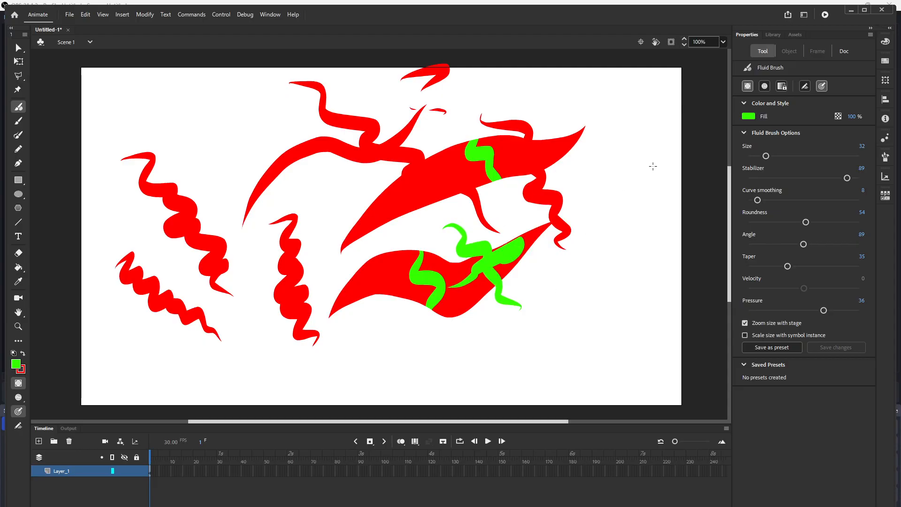
{"action": "left_click", "coordinate": [765, 87]}
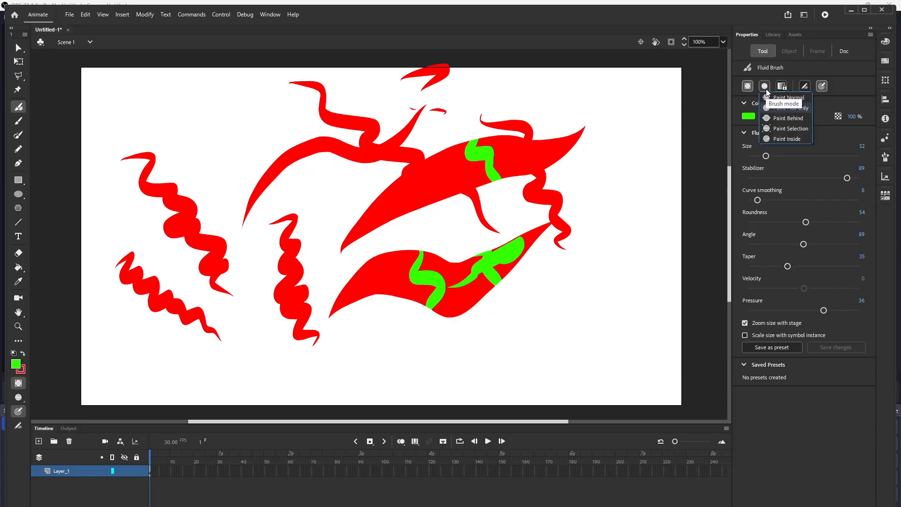
{"action": "left_click", "coordinate": [781, 119]}
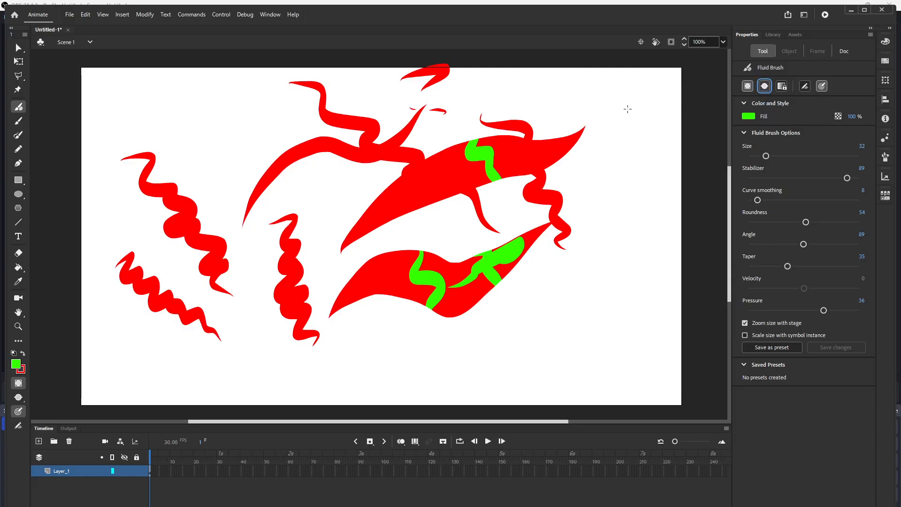
{"action": "mouse_move", "coordinate": [331, 179]}
{"action": "left_mouse_down"}
{"action": "mouse_move", "coordinate": [383, 189]}
{"action": "mouse_move", "coordinate": [422, 232]}
{"action": "mouse_move", "coordinate": [444, 220]}
{"action": "left_mouse_up"}
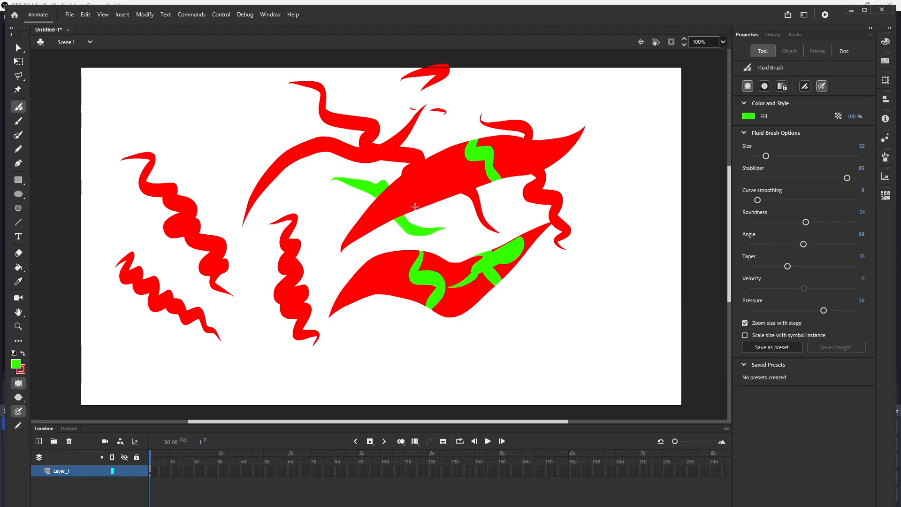
{"action": "mouse_move", "coordinate": [447, 121]}
{"action": "left_mouse_down"}
{"action": "mouse_move", "coordinate": [437, 153]}
{"action": "mouse_move", "coordinate": [448, 178]}
{"action": "mouse_move", "coordinate": [445, 229]}
{"action": "left_mouse_up"}
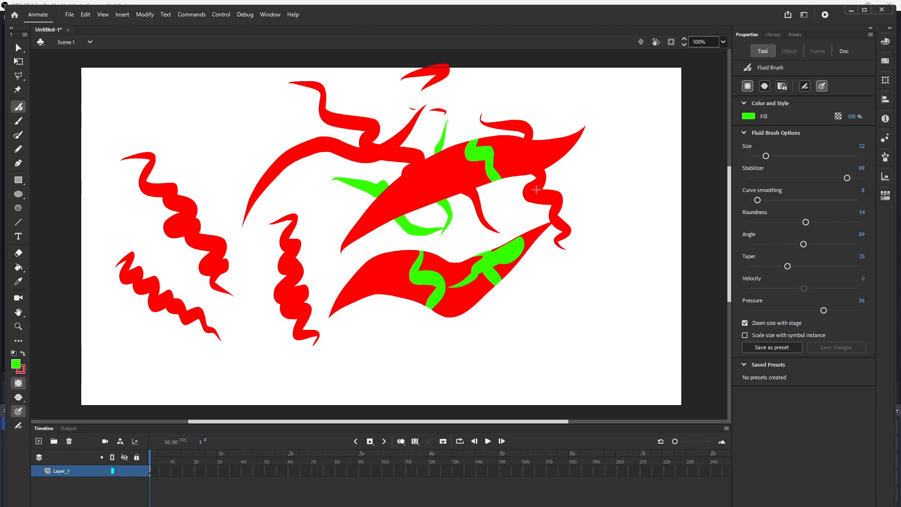
Step: Choose the Paint Selection brush mode and select the upper-left red squiggle
{"action": "left_click", "coordinate": [765, 86]}
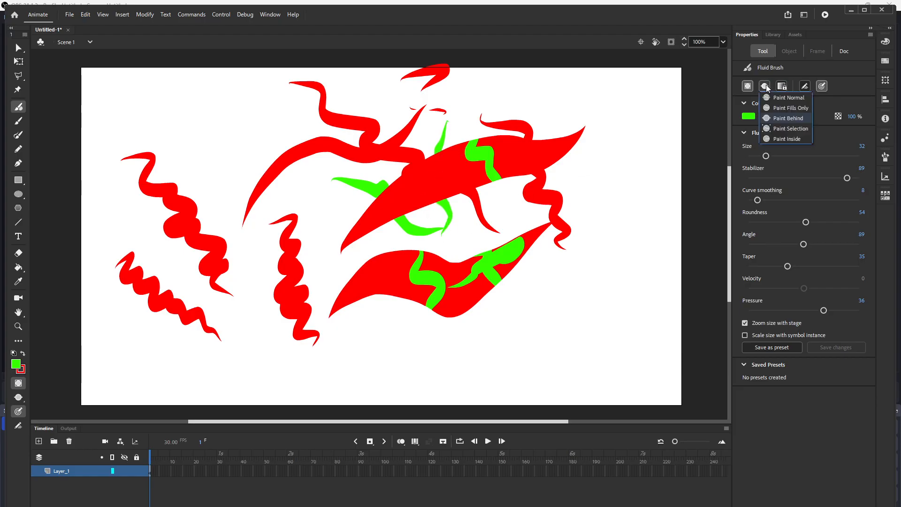
{"action": "left_click", "coordinate": [774, 128]}
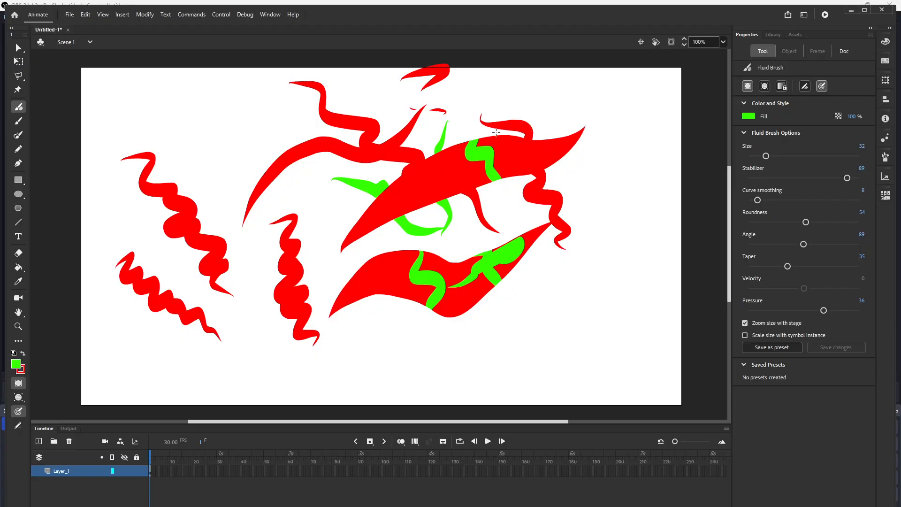
{"action": "key", "text": "v"}
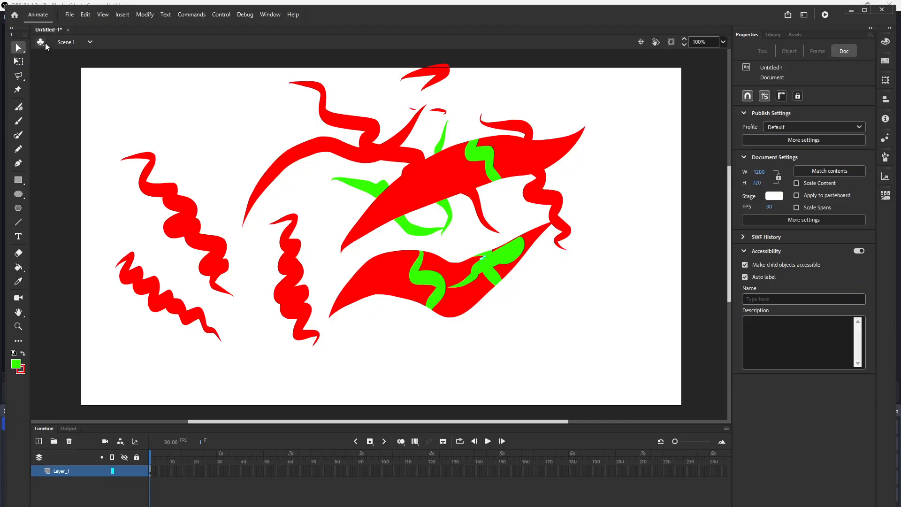
{"action": "left_click_drag", "start_coordinate": [542, 121], "coordinate": [592, 187]}
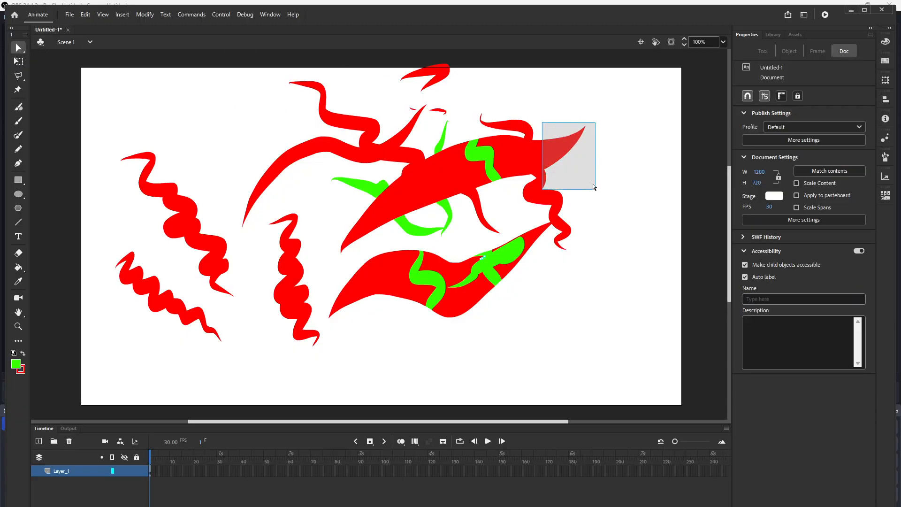
{"action": "mouse_move", "coordinate": [109, 137]}
{"action": "left_mouse_down"}
{"action": "mouse_move", "coordinate": [153, 167]}
{"action": "mouse_move", "coordinate": [261, 294]}
{"action": "mouse_move", "coordinate": [272, 339]}
{"action": "left_mouse_up"}
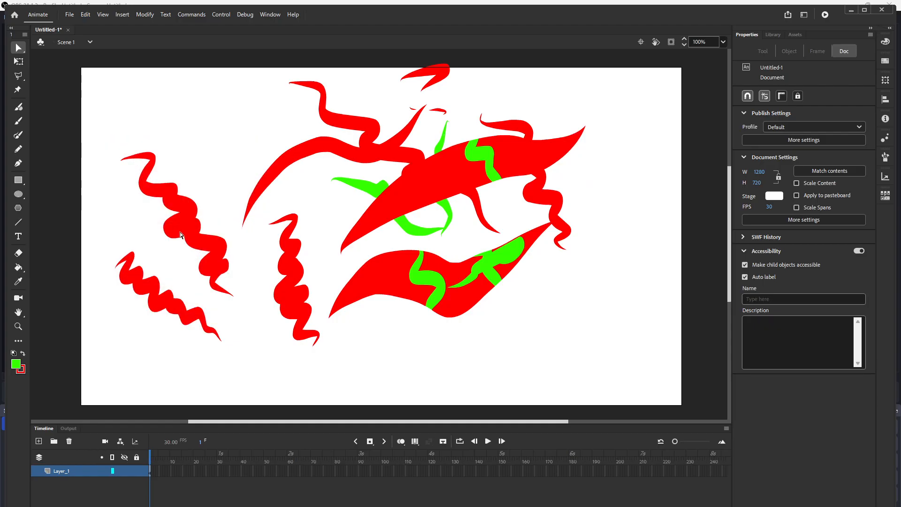
{"action": "left_click", "coordinate": [192, 223]}
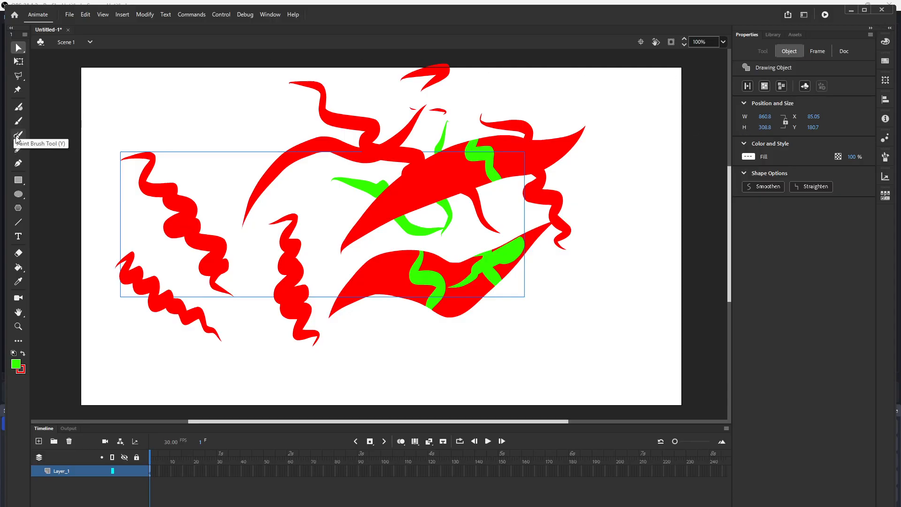
Step: Paint several Fluid Brush strokes across the selected upper-left squiggle, and clear the selection
{"action": "left_click", "coordinate": [18, 109]}
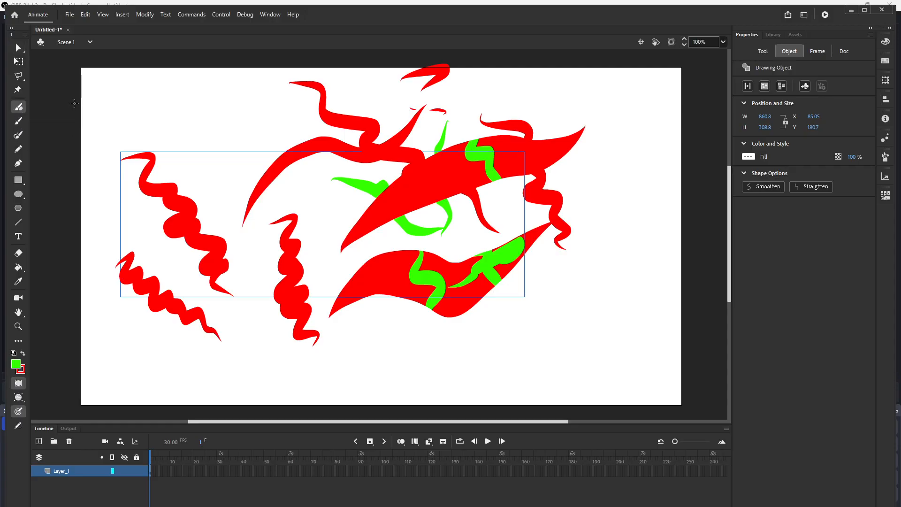
{"action": "mouse_move", "coordinate": [177, 127]}
{"action": "left_mouse_down"}
{"action": "mouse_move", "coordinate": [251, 168]}
{"action": "mouse_move", "coordinate": [248, 223]}
{"action": "mouse_move", "coordinate": [325, 388]}
{"action": "left_mouse_up"}
{"action": "mouse_move", "coordinate": [132, 142]}
{"action": "left_mouse_down"}
{"action": "mouse_move", "coordinate": [166, 216]}
{"action": "mouse_move", "coordinate": [251, 292]}
{"action": "left_mouse_up"}
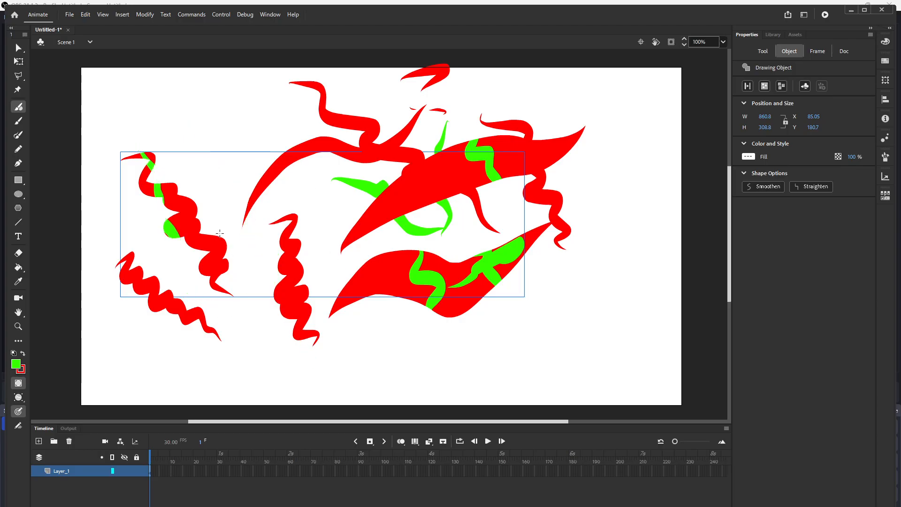
{"action": "mouse_move", "coordinate": [191, 137]}
{"action": "left_mouse_down"}
{"action": "mouse_move", "coordinate": [188, 239]}
{"action": "mouse_move", "coordinate": [211, 290]}
{"action": "mouse_move", "coordinate": [239, 307]}
{"action": "mouse_move", "coordinate": [235, 338]}
{"action": "left_mouse_up"}
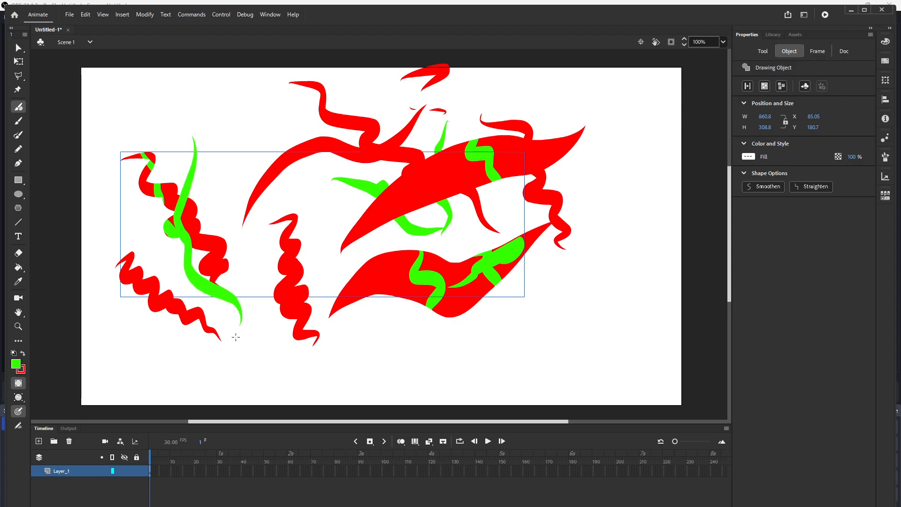
{"action": "mouse_move", "coordinate": [185, 133]}
{"action": "left_mouse_down"}
{"action": "mouse_move", "coordinate": [192, 149]}
{"action": "mouse_move", "coordinate": [301, 178]}
{"action": "mouse_move", "coordinate": [307, 170]}
{"action": "left_mouse_up"}
{"action": "mouse_move", "coordinate": [196, 131]}
{"action": "left_mouse_down"}
{"action": "mouse_move", "coordinate": [188, 230]}
{"action": "mouse_move", "coordinate": [233, 277]}
{"action": "mouse_move", "coordinate": [241, 312]}
{"action": "left_mouse_up"}
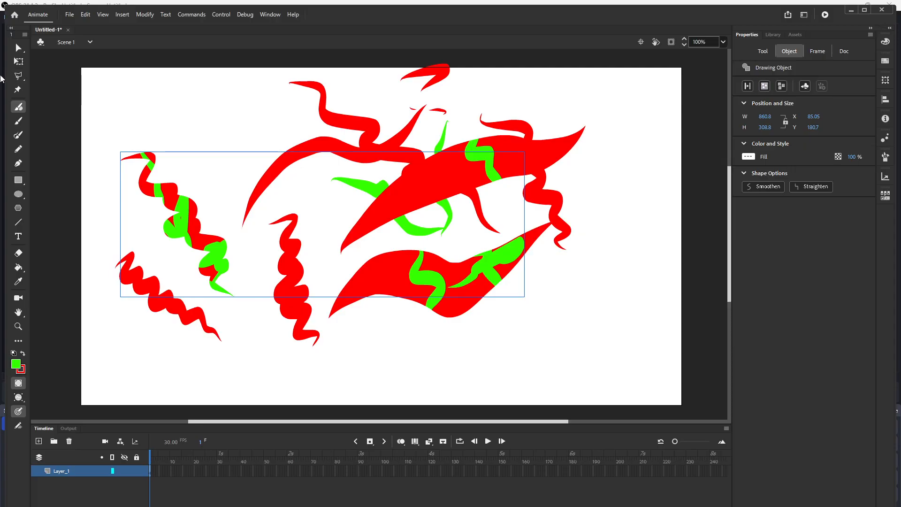
{"action": "left_click", "coordinate": [18, 48]}
{"action": "left_click", "coordinate": [185, 100]}
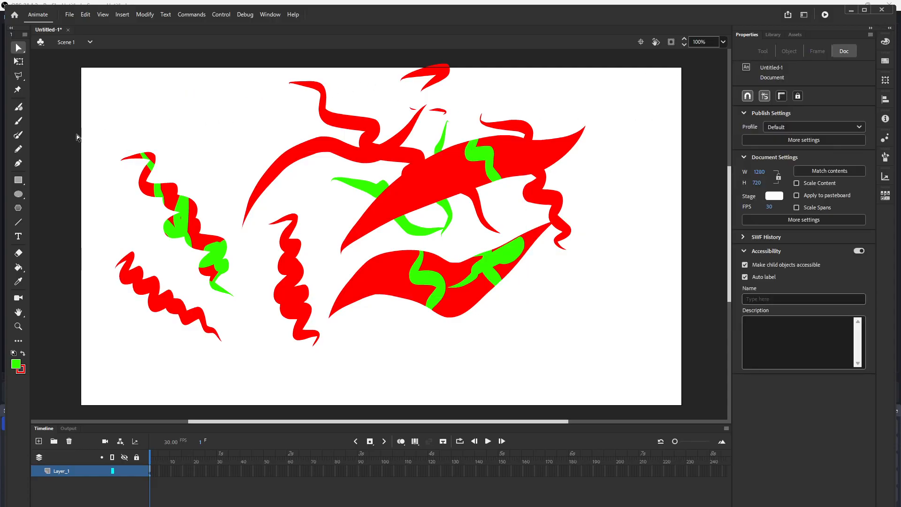
Step: Choose the Paint Inside mode and paint strokes along the upper-right squiggle and across the right tip of the upper broad red shape
{"action": "left_click", "coordinate": [18, 107]}
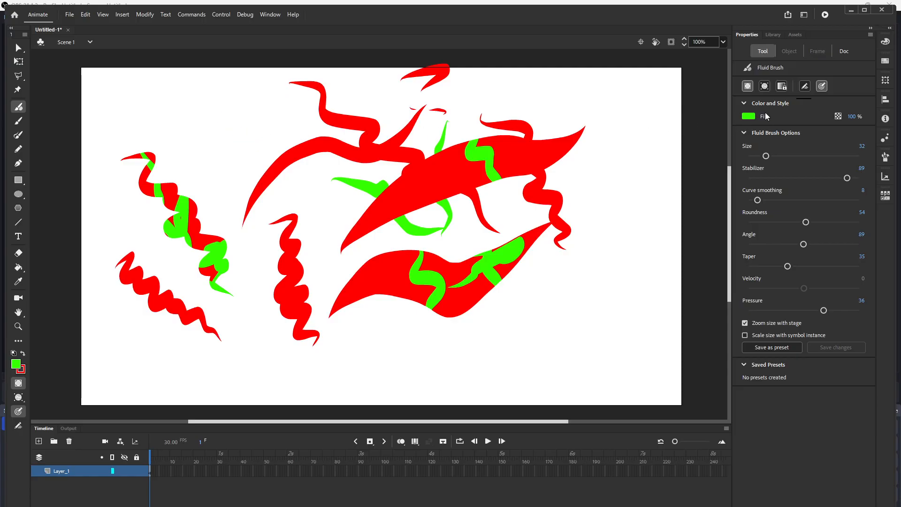
{"action": "left_click", "coordinate": [764, 86]}
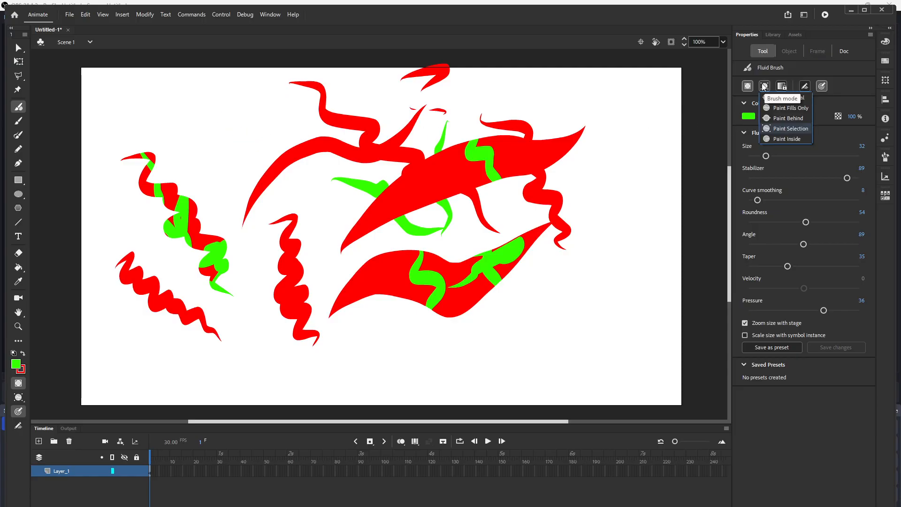
{"action": "left_click", "coordinate": [779, 137]}
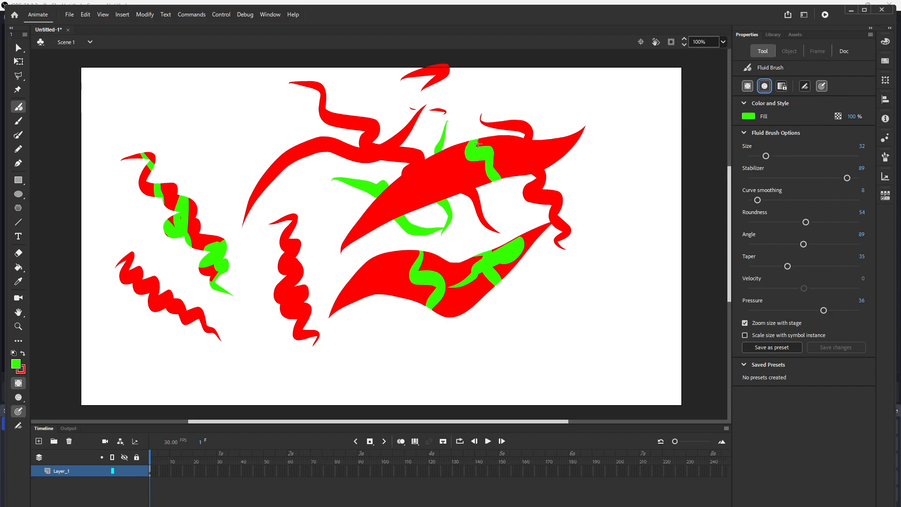
{"action": "mouse_move", "coordinate": [491, 123]}
{"action": "left_mouse_down"}
{"action": "mouse_move", "coordinate": [534, 142]}
{"action": "mouse_move", "coordinate": [544, 174]}
{"action": "mouse_move", "coordinate": [561, 157]}
{"action": "left_mouse_up"}
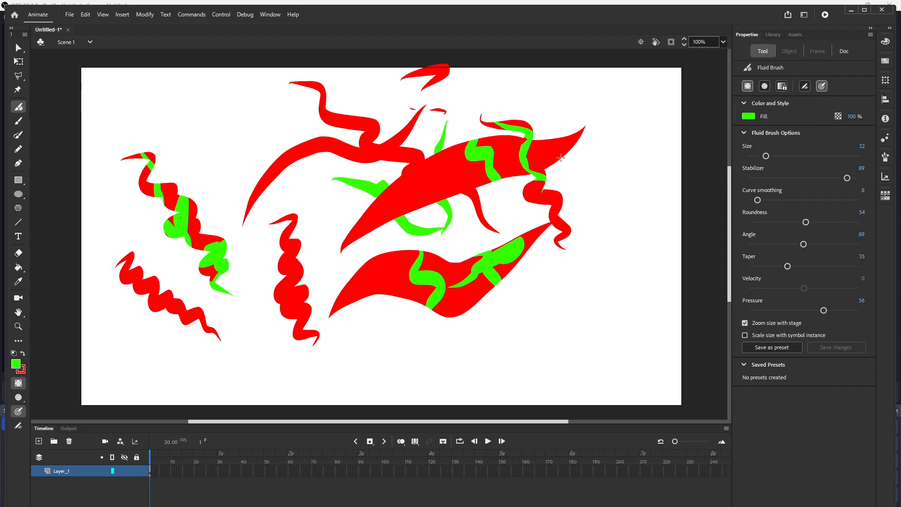
{"action": "left_click_drag", "start_coordinate": [551, 113], "coordinate": [606, 195]}
{"action": "left_click_drag", "start_coordinate": [555, 151], "coordinate": [529, 160]}
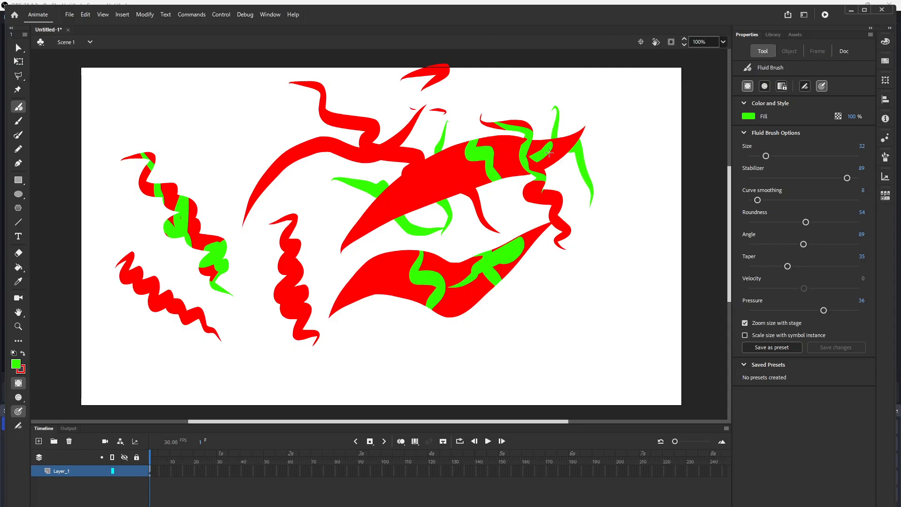
Step: Paint green strokes on the left parts of both broad red shapes, undoing unwanted strokes along the way
{"action": "mouse_move", "coordinate": [412, 183]}
{"action": "left_mouse_down"}
{"action": "mouse_move", "coordinate": [429, 172]}
{"action": "mouse_move", "coordinate": [411, 143]}
{"action": "mouse_move", "coordinate": [383, 128]}
{"action": "mouse_move", "coordinate": [397, 93]}
{"action": "mouse_move", "coordinate": [385, 145]}
{"action": "mouse_move", "coordinate": [423, 168]}
{"action": "mouse_move", "coordinate": [404, 199]}
{"action": "mouse_move", "coordinate": [416, 159]}
{"action": "mouse_move", "coordinate": [401, 178]}
{"action": "mouse_move", "coordinate": [421, 165]}
{"action": "mouse_move", "coordinate": [418, 173]}
{"action": "mouse_move", "coordinate": [359, 231]}
{"action": "left_mouse_up"}
{"action": "key", "text": "ctrl+z"}
{"action": "key", "text": "ctrl+z"}
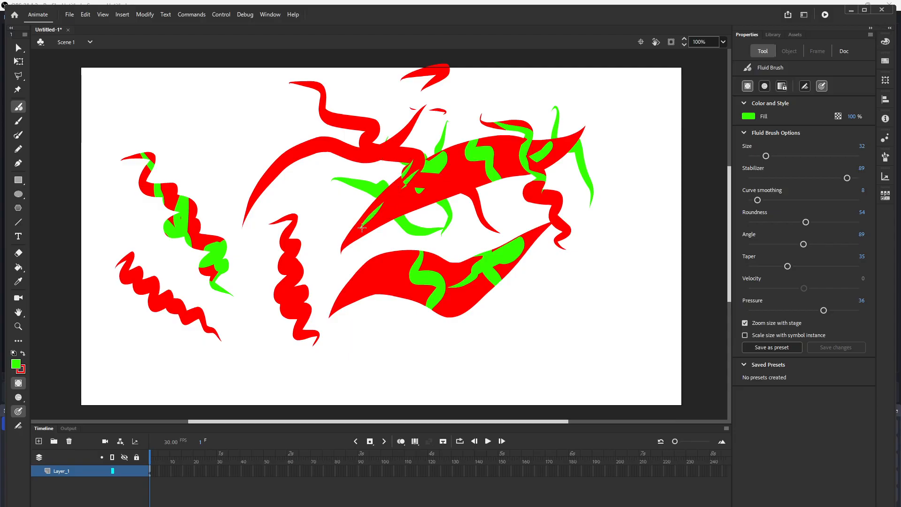
{"action": "left_click_drag", "start_coordinate": [373, 275], "coordinate": [406, 249]}
{"action": "left_click_drag", "start_coordinate": [377, 279], "coordinate": [439, 234]}
{"action": "key", "text": "ctrl+z"}
{"action": "left_click_drag", "start_coordinate": [377, 279], "coordinate": [422, 239]}
{"action": "left_click_drag", "start_coordinate": [349, 291], "coordinate": [372, 256]}
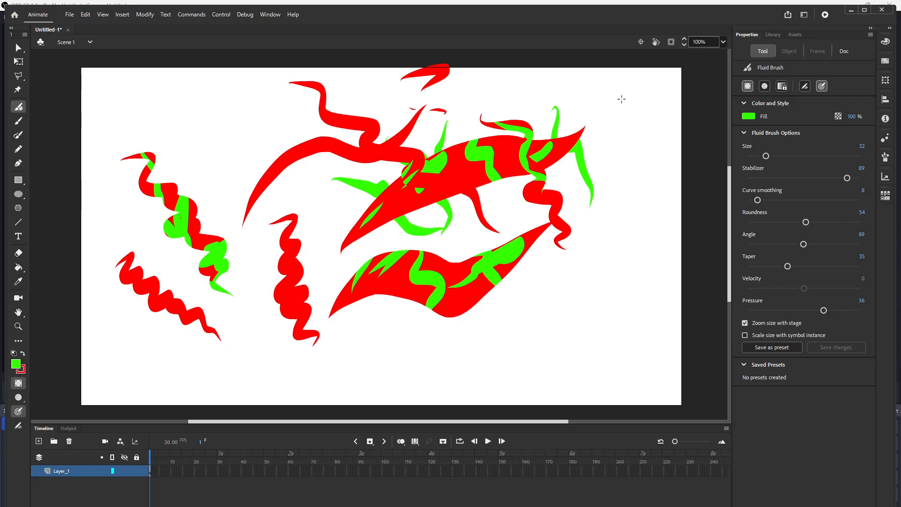
Step: Turn on velocity-based brush size, set the roundness to 65, and paint a squiggle and a wave near the stage's right edge
{"action": "left_click", "coordinate": [806, 85]}
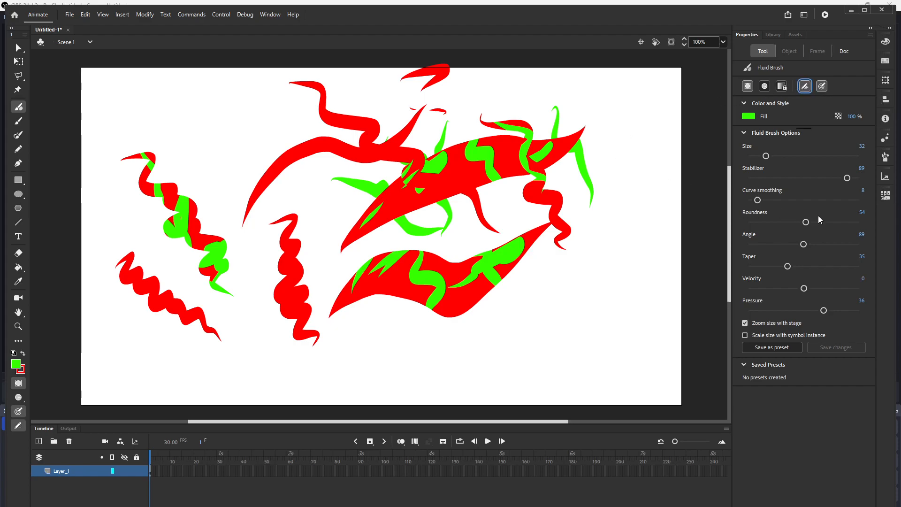
{"action": "left_click_drag", "start_coordinate": [806, 222], "coordinate": [819, 222]}
{"action": "mouse_move", "coordinate": [622, 158]}
{"action": "left_mouse_down"}
{"action": "mouse_move", "coordinate": [640, 148]}
{"action": "mouse_move", "coordinate": [610, 255]}
{"action": "left_mouse_up"}
{"action": "left_click_drag", "start_coordinate": [518, 311], "coordinate": [665, 229]}
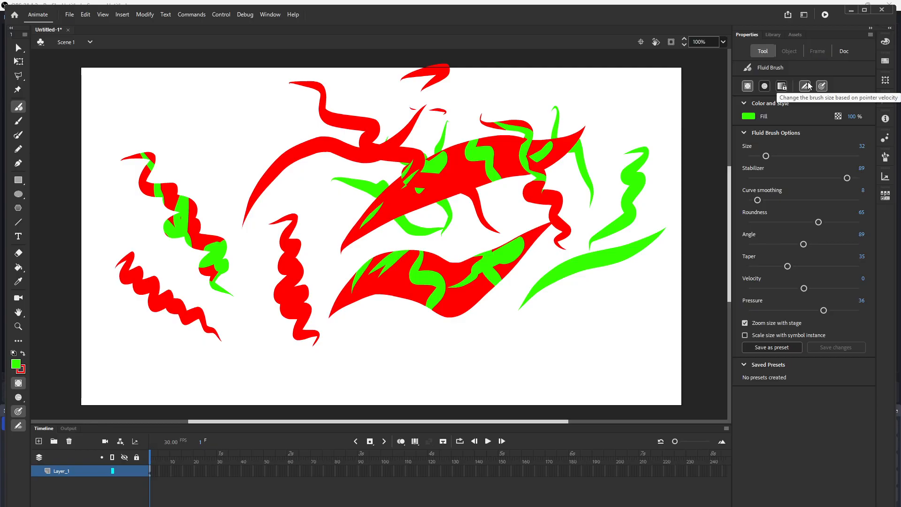
Step: Set the velocity to 63 and paint two long diagonal strokes, one from the lower left and one along the lower right
{"action": "left_click_drag", "start_coordinate": [804, 288], "coordinate": [838, 288]}
{"action": "mouse_move", "coordinate": [232, 324]}
{"action": "left_mouse_down"}
{"action": "mouse_move", "coordinate": [297, 248]}
{"action": "mouse_move", "coordinate": [380, 188]}
{"action": "left_mouse_up"}
{"action": "left_click_drag", "start_coordinate": [357, 334], "coordinate": [662, 254]}
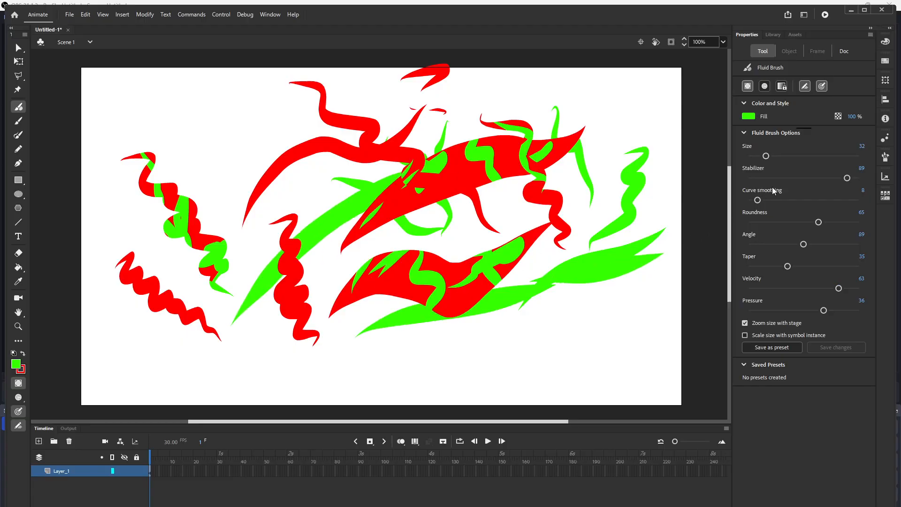
Step: Set the velocity to -36, turn off velocity and pressure sensitivity, and paint a zigzag beside the upper red shape's right tip
{"action": "left_click_drag", "start_coordinate": [794, 287], "coordinate": [783, 287]}
{"action": "left_click", "coordinate": [804, 86]}
{"action": "left_click", "coordinate": [823, 87]}
{"action": "mouse_move", "coordinate": [602, 115]}
{"action": "left_mouse_down"}
{"action": "mouse_move", "coordinate": [608, 164]}
{"action": "mouse_move", "coordinate": [584, 192]}
{"action": "left_mouse_up"}
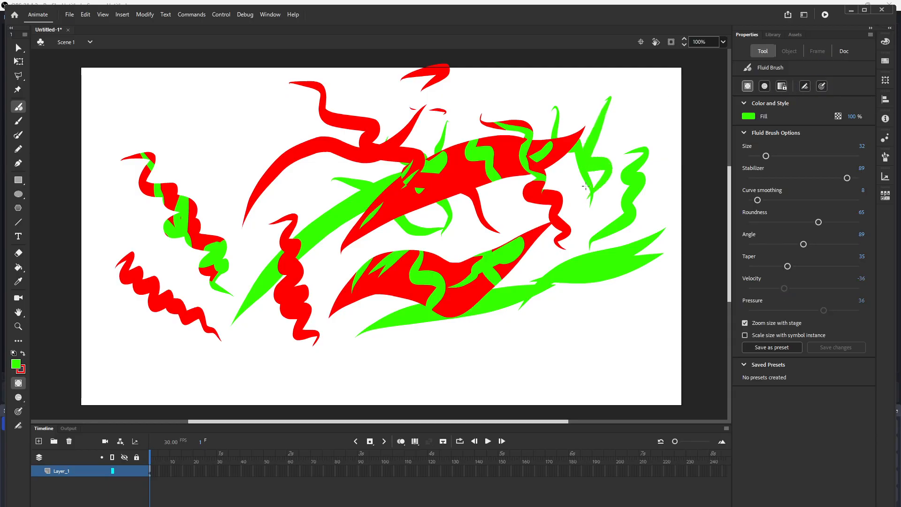
Step: Set the fill to blue and paint a long zigzag and a diagonal stroke across the upper red shapes
{"action": "left_click", "coordinate": [752, 118]}
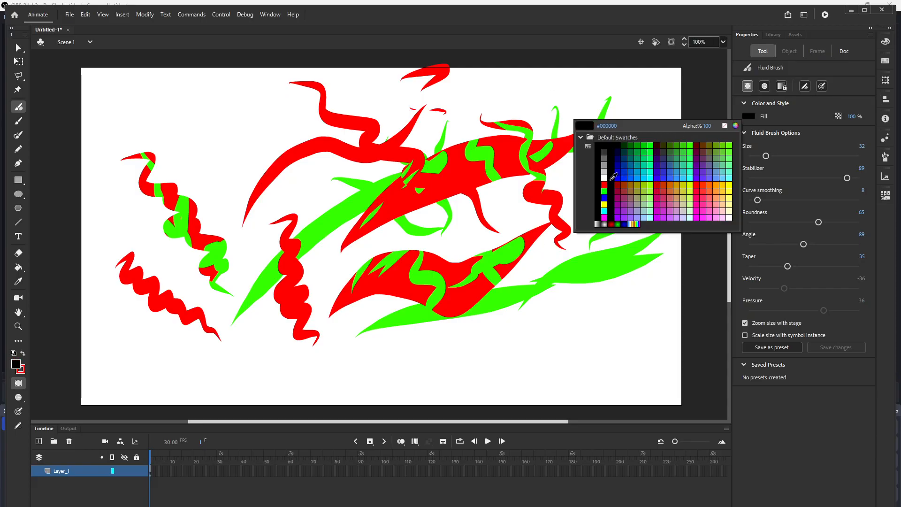
{"action": "left_click", "coordinate": [604, 198]}
{"action": "mouse_move", "coordinate": [268, 102]}
{"action": "left_mouse_down"}
{"action": "mouse_move", "coordinate": [347, 158]}
{"action": "mouse_move", "coordinate": [521, 234]}
{"action": "left_mouse_up"}
{"action": "left_click_drag", "start_coordinate": [557, 137], "coordinate": [483, 215]}
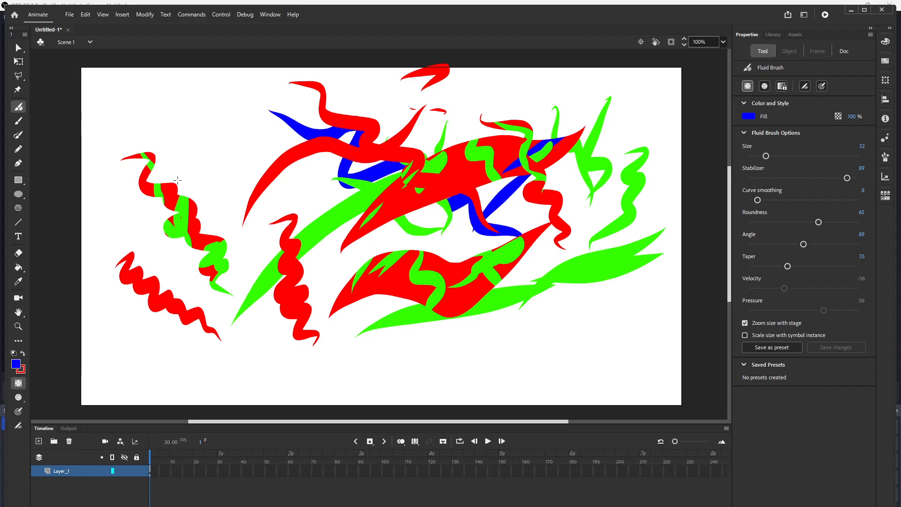
Step: Paint three blue diagonal strokes and a circle with a filled centre in the stage's upper-left area, and undo the last unwanted stroke
{"action": "left_click_drag", "start_coordinate": [197, 177], "coordinate": [265, 94]}
{"action": "left_click_drag", "start_coordinate": [234, 178], "coordinate": [291, 128]}
{"action": "left_click_drag", "start_coordinate": [211, 185], "coordinate": [266, 126]}
{"action": "mouse_move", "coordinate": [165, 104]}
{"action": "left_mouse_down"}
{"action": "mouse_move", "coordinate": [187, 146]}
{"action": "mouse_move", "coordinate": [188, 89]}
{"action": "mouse_move", "coordinate": [158, 126]}
{"action": "mouse_move", "coordinate": [175, 131]}
{"action": "mouse_move", "coordinate": [176, 111]}
{"action": "mouse_move", "coordinate": [189, 105]}
{"action": "mouse_move", "coordinate": [176, 119]}
{"action": "mouse_move", "coordinate": [183, 137]}
{"action": "mouse_move", "coordinate": [231, 87]}
{"action": "mouse_move", "coordinate": [224, 114]}
{"action": "mouse_move", "coordinate": [232, 94]}
{"action": "mouse_move", "coordinate": [222, 103]}
{"action": "mouse_move", "coordinate": [98, 96]}
{"action": "left_mouse_up"}
{"action": "key", "text": "ctrl+z"}
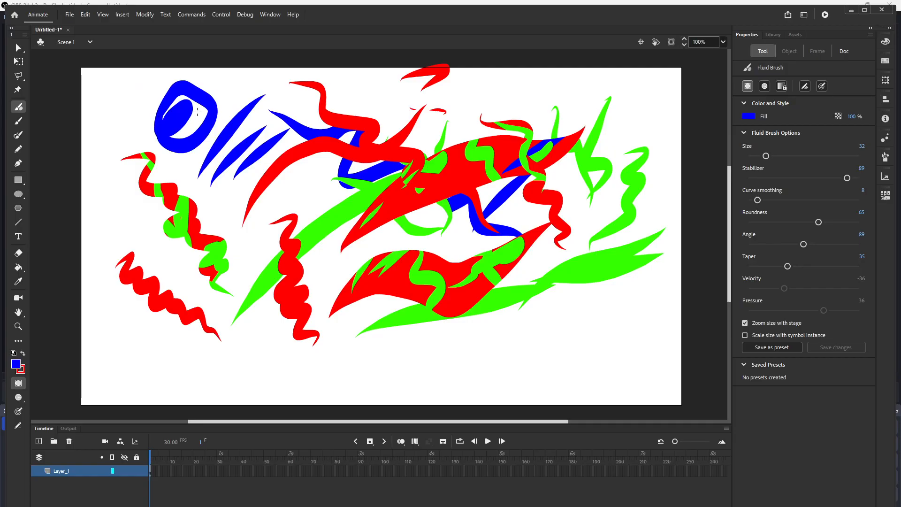
Step: Toggle object drawing mode while painting short marks below the middle squiggle and a squiggle at upper right, and undo the large ellipse
{"action": "left_click_drag", "start_coordinate": [315, 348], "coordinate": [319, 366]}
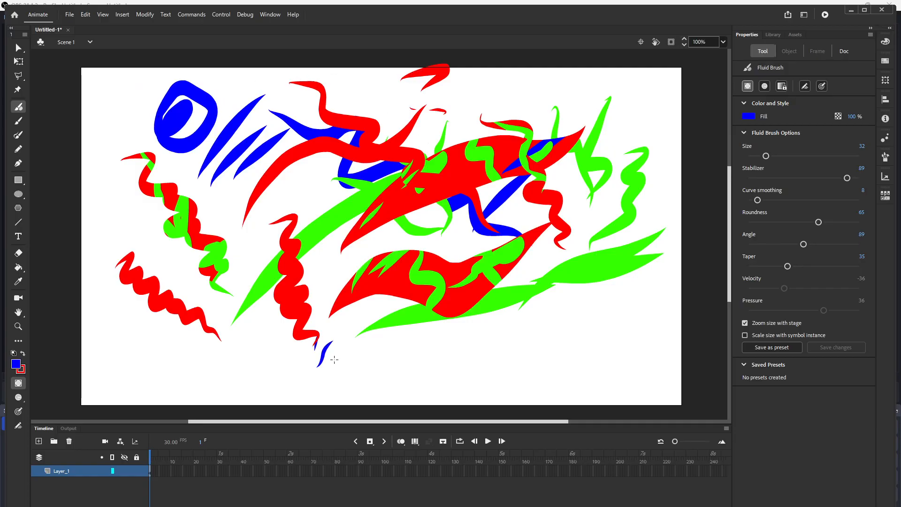
{"action": "left_click", "coordinate": [750, 87]}
{"action": "mouse_move", "coordinate": [531, 97]}
{"action": "left_mouse_down"}
{"action": "mouse_move", "coordinate": [556, 115]}
{"action": "mouse_move", "coordinate": [579, 154]}
{"action": "left_mouse_up"}
{"action": "mouse_move", "coordinate": [566, 183]}
{"action": "left_mouse_down"}
{"action": "mouse_move", "coordinate": [552, 201]}
{"action": "mouse_move", "coordinate": [546, 194]}
{"action": "mouse_move", "coordinate": [494, 229]}
{"action": "mouse_move", "coordinate": [560, 248]}
{"action": "mouse_move", "coordinate": [582, 188]}
{"action": "mouse_move", "coordinate": [540, 166]}
{"action": "left_mouse_up"}
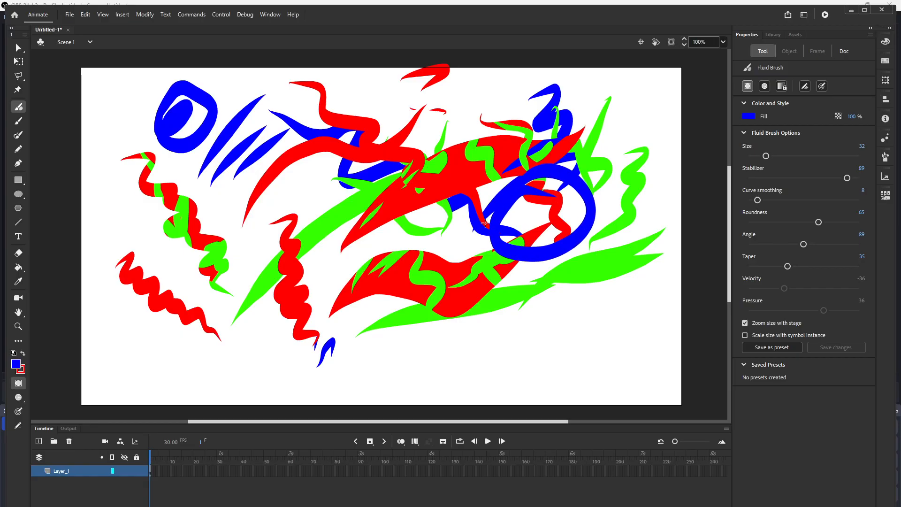
{"action": "key", "text": "ctrl+z"}
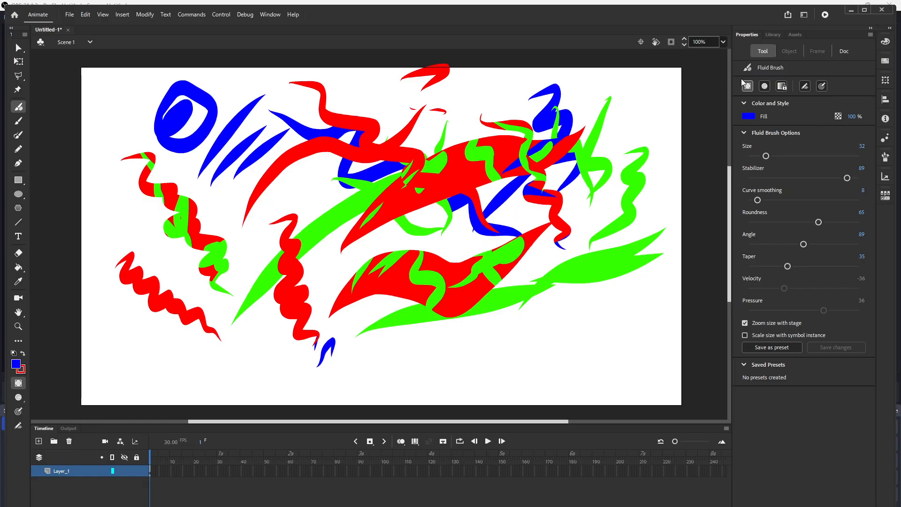
Step: Choose the Paint Normal mode and paint blue loops around the central shapes, plus scribbles over the upper-right and upper-left red strokes
{"action": "left_click", "coordinate": [765, 86]}
{"action": "left_click", "coordinate": [776, 96]}
{"action": "mouse_move", "coordinate": [443, 117]}
{"action": "left_mouse_down"}
{"action": "mouse_move", "coordinate": [419, 177]}
{"action": "mouse_move", "coordinate": [440, 156]}
{"action": "mouse_move", "coordinate": [467, 171]}
{"action": "mouse_move", "coordinate": [385, 201]}
{"action": "mouse_move", "coordinate": [352, 273]}
{"action": "mouse_move", "coordinate": [412, 320]}
{"action": "mouse_move", "coordinate": [496, 259]}
{"action": "mouse_move", "coordinate": [462, 177]}
{"action": "mouse_move", "coordinate": [394, 183]}
{"action": "mouse_move", "coordinate": [365, 263]}
{"action": "mouse_move", "coordinate": [412, 296]}
{"action": "mouse_move", "coordinate": [470, 205]}
{"action": "mouse_move", "coordinate": [411, 198]}
{"action": "mouse_move", "coordinate": [430, 263]}
{"action": "mouse_move", "coordinate": [454, 187]}
{"action": "left_mouse_up"}
{"action": "mouse_move", "coordinate": [518, 153]}
{"action": "left_mouse_down"}
{"action": "mouse_move", "coordinate": [541, 143]}
{"action": "mouse_move", "coordinate": [476, 205]}
{"action": "mouse_move", "coordinate": [545, 162]}
{"action": "mouse_move", "coordinate": [497, 201]}
{"action": "mouse_move", "coordinate": [539, 185]}
{"action": "left_mouse_up"}
{"action": "mouse_move", "coordinate": [244, 184]}
{"action": "left_mouse_down"}
{"action": "mouse_move", "coordinate": [264, 151]}
{"action": "mouse_move", "coordinate": [278, 189]}
{"action": "mouse_move", "coordinate": [306, 156]}
{"action": "mouse_move", "coordinate": [308, 168]}
{"action": "mouse_move", "coordinate": [328, 144]}
{"action": "mouse_move", "coordinate": [316, 170]}
{"action": "mouse_move", "coordinate": [325, 151]}
{"action": "left_mouse_up"}
{"action": "mouse_move", "coordinate": [288, 121]}
{"action": "left_mouse_down"}
{"action": "mouse_move", "coordinate": [319, 97]}
{"action": "mouse_move", "coordinate": [306, 123]}
{"action": "mouse_move", "coordinate": [327, 114]}
{"action": "left_mouse_up"}
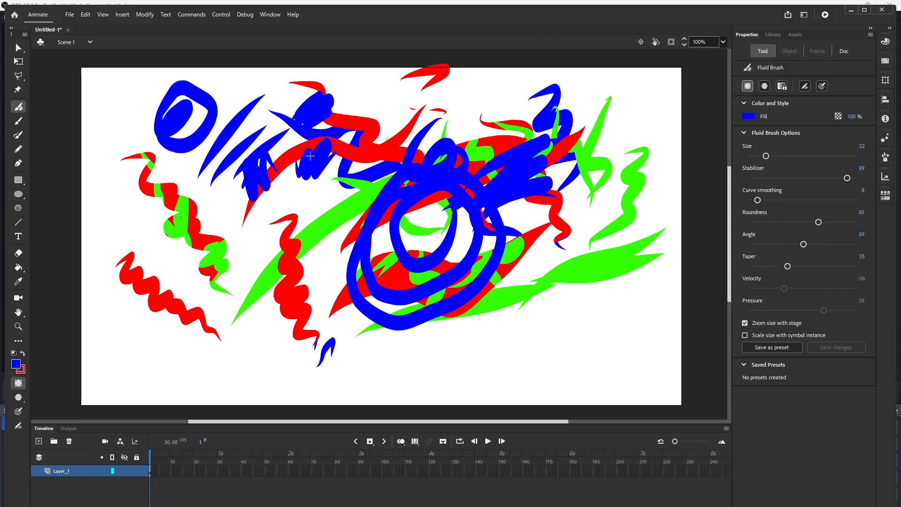
Step: Toggle object drawing mode and paint a blue scribble over the green zigzag near the upper red shape's right tip
{"action": "left_click", "coordinate": [747, 87]}
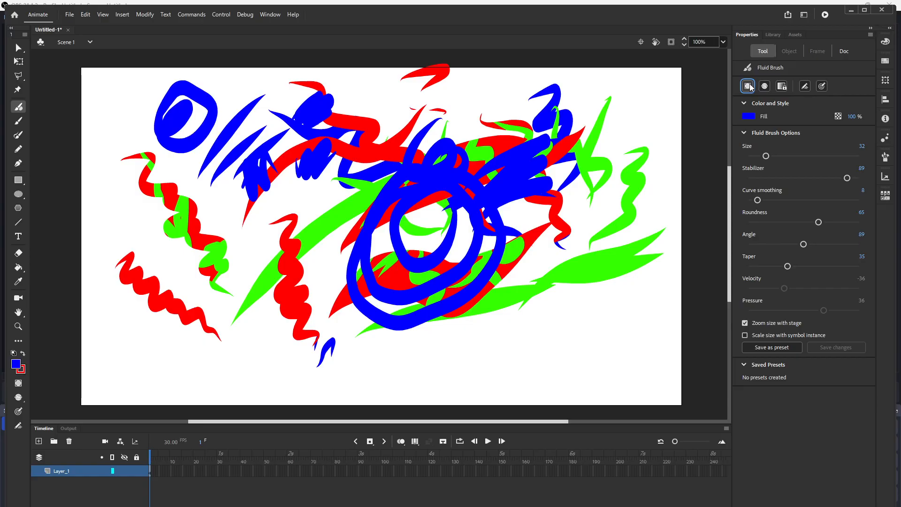
{"action": "mouse_move", "coordinate": [595, 112]}
{"action": "left_mouse_down"}
{"action": "mouse_move", "coordinate": [613, 116]}
{"action": "mouse_move", "coordinate": [590, 179]}
{"action": "left_mouse_up"}
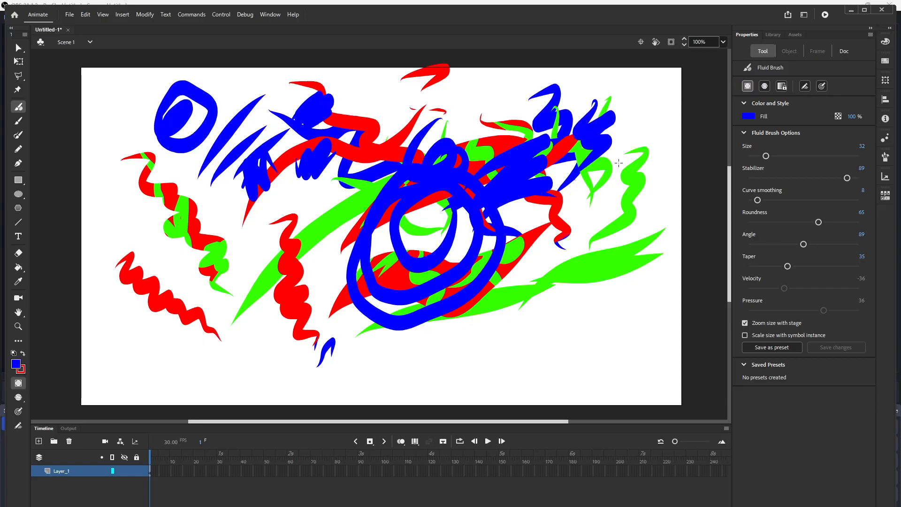
Step: Toggle the Lock Fill option and turn off object drawing mode for the Fluid Brush
{"action": "left_click", "coordinate": [765, 87]}
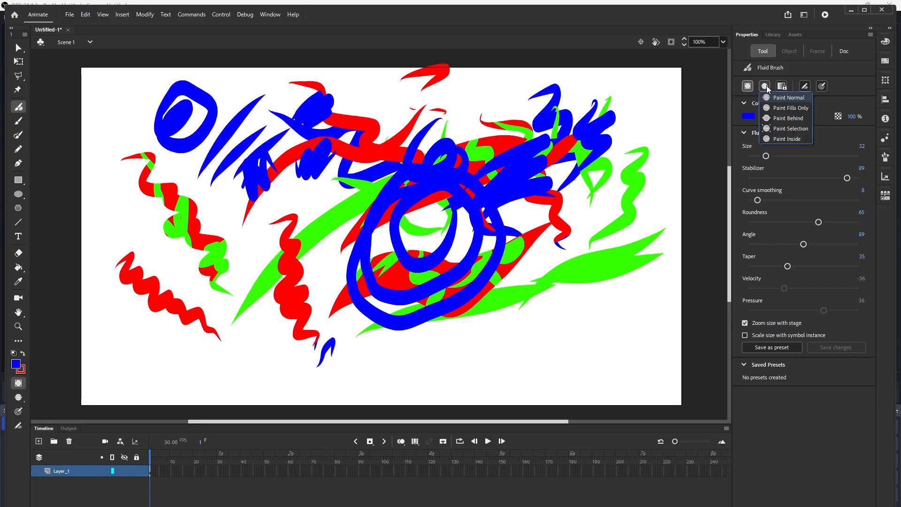
{"action": "left_click", "coordinate": [777, 89]}
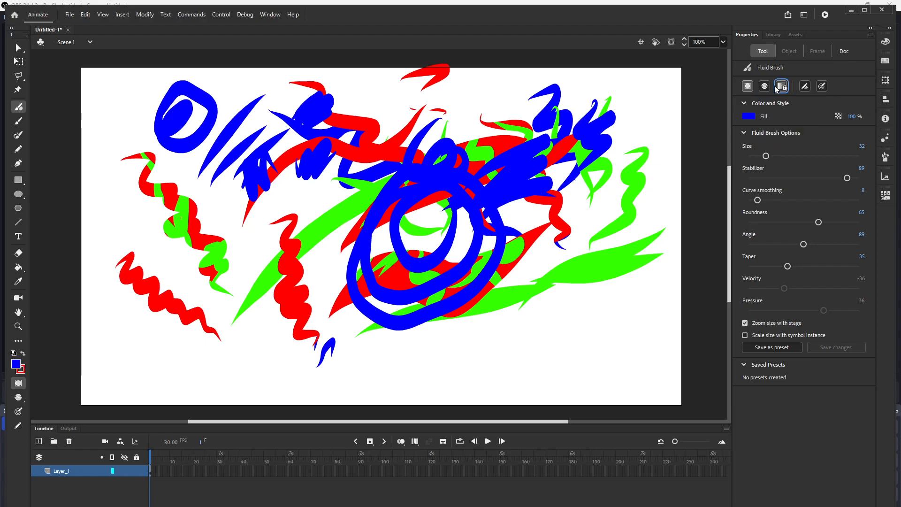
{"action": "left_click", "coordinate": [748, 86]}
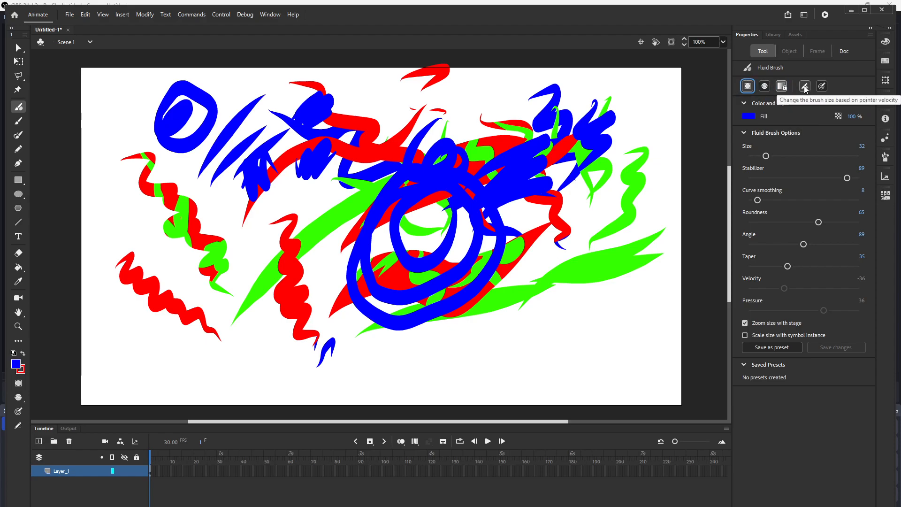